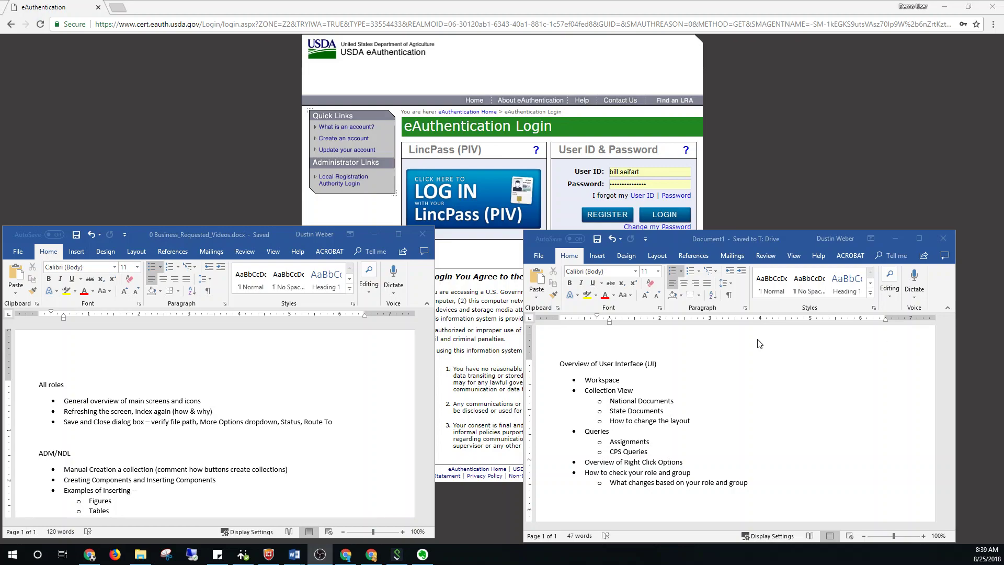
- Review the "General overview of main screens and icons" topic and the Workspace item in the two Word outlines
{"action": "left_click", "coordinate": [77, 405]}
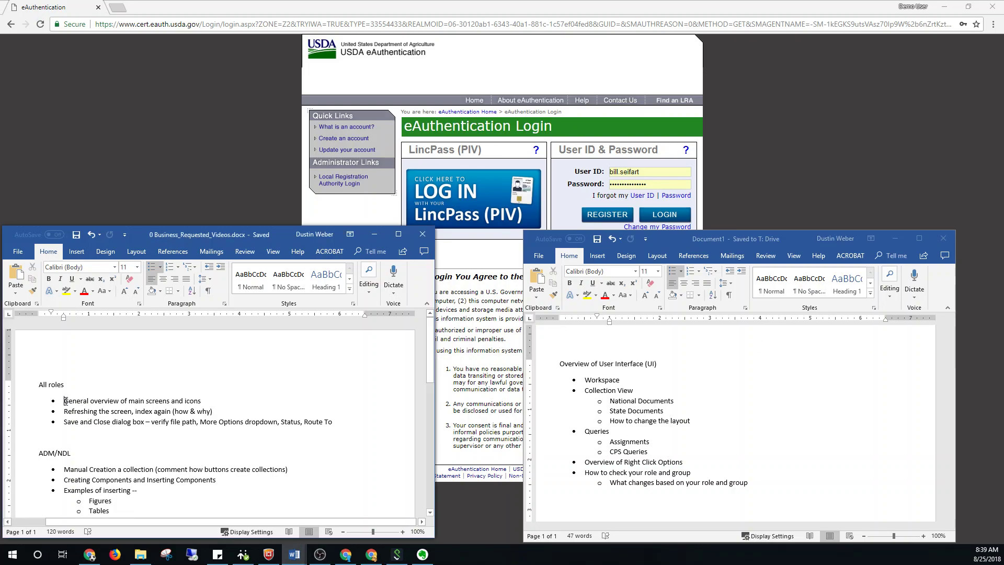
{"action": "left_click_drag", "start_coordinate": [69, 400], "coordinate": [206, 400]}
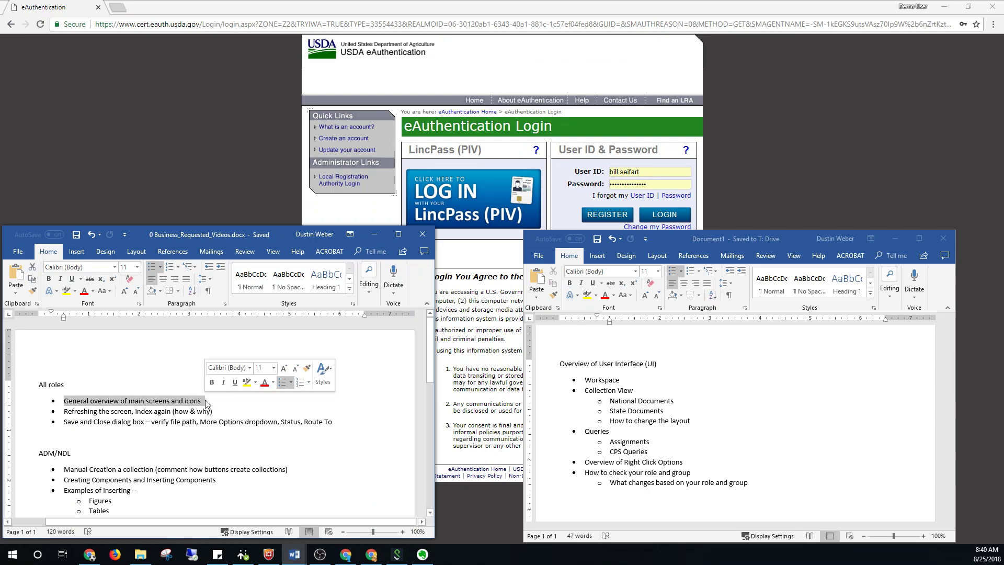
{"action": "left_click", "coordinate": [207, 402]}
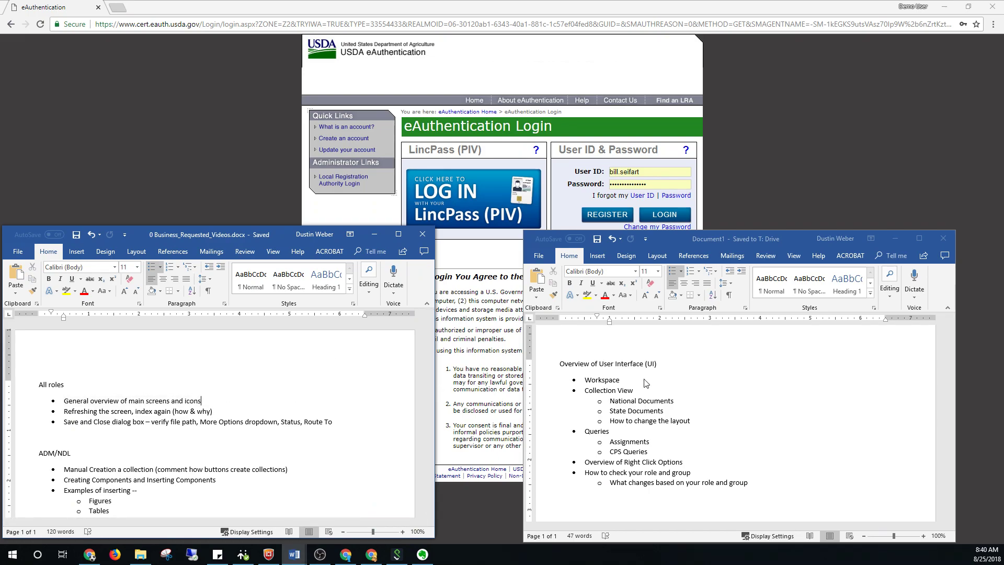
{"action": "left_click", "coordinate": [596, 383]}
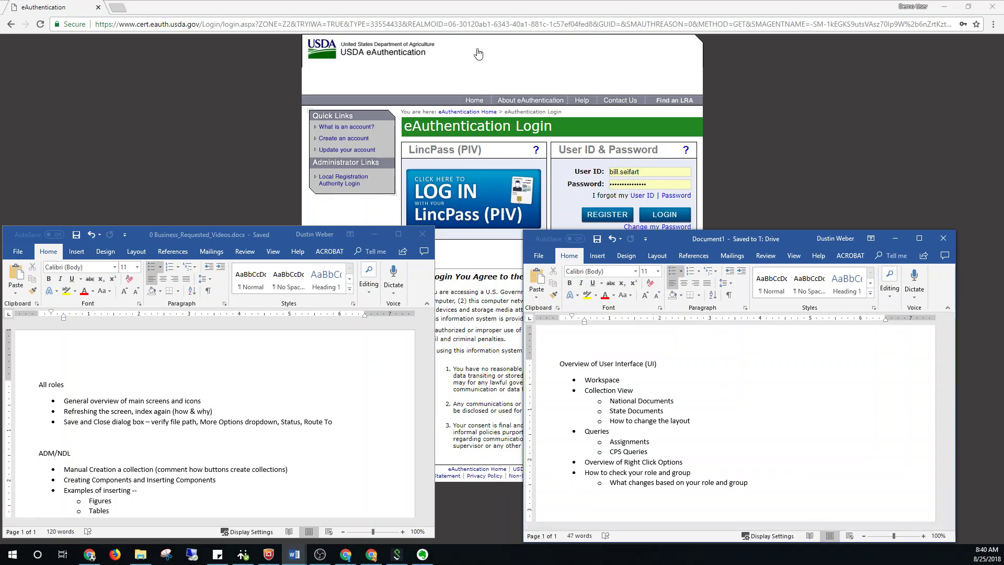
- Switch to Chrome and log in to USDA eAuthentication with the prefilled user ID and password
{"action": "left_click", "coordinate": [336, 11]}
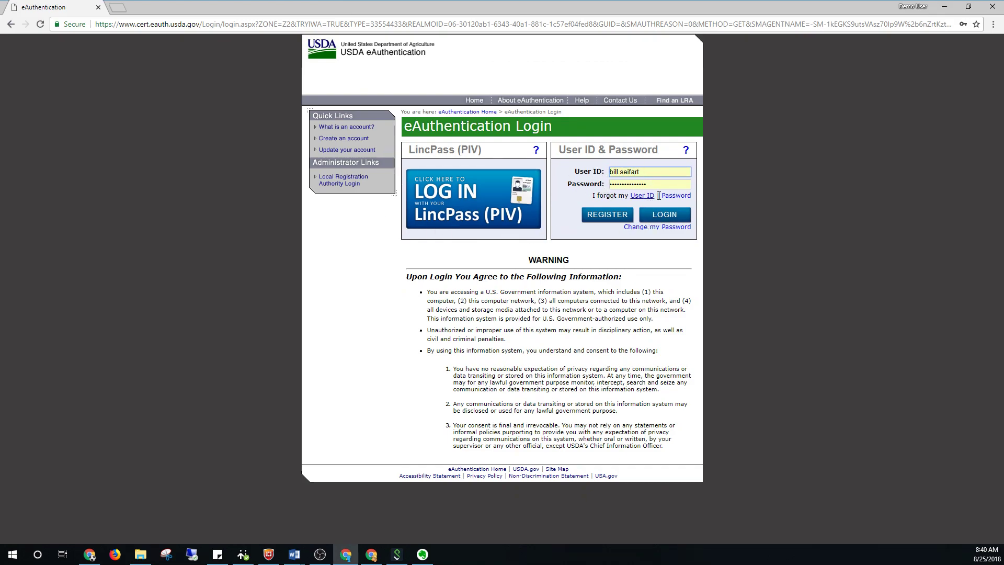
{"action": "left_click", "coordinate": [668, 217]}
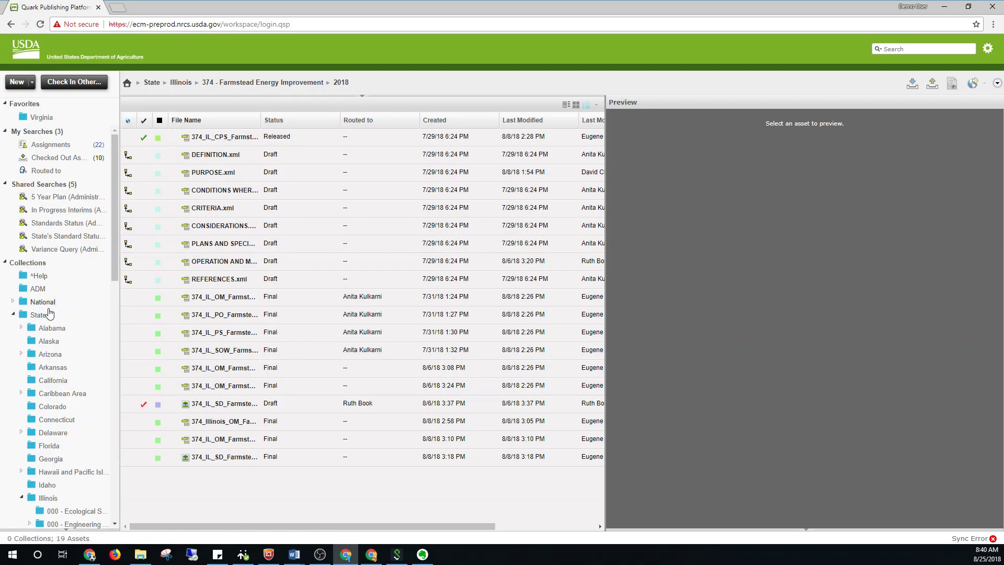
- Collapse the State collection and expand National down through CED-AE to the 374 - Farmstead Energy Improvement year collections
{"action": "left_click", "coordinate": [13, 314]}
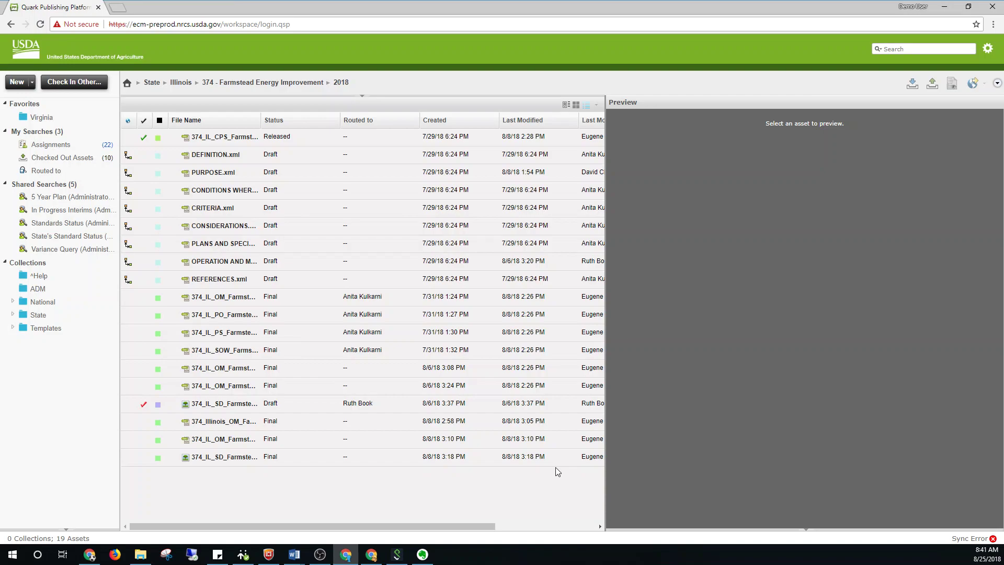
{"action": "left_click", "coordinate": [14, 303]}
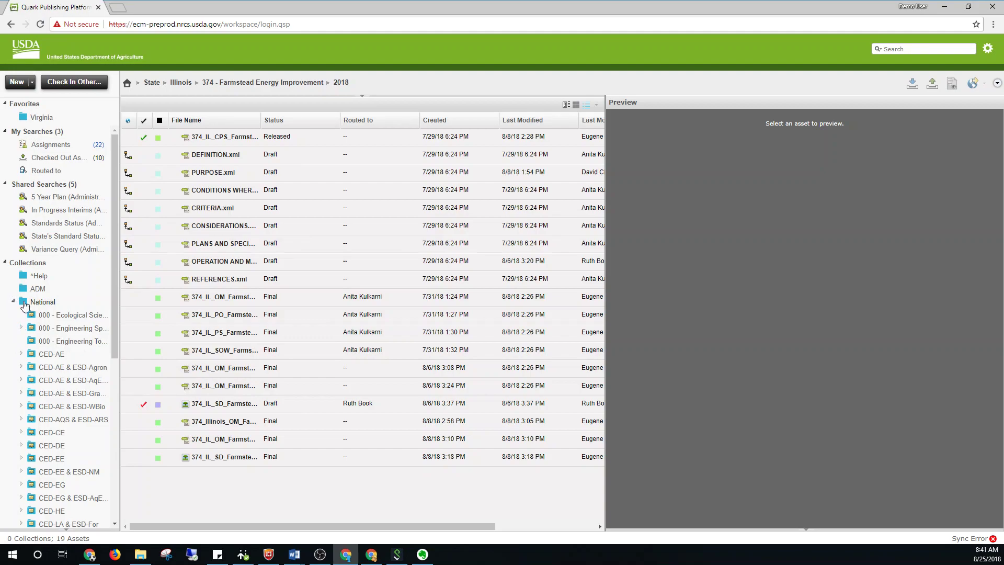
{"action": "left_click", "coordinate": [21, 356]}
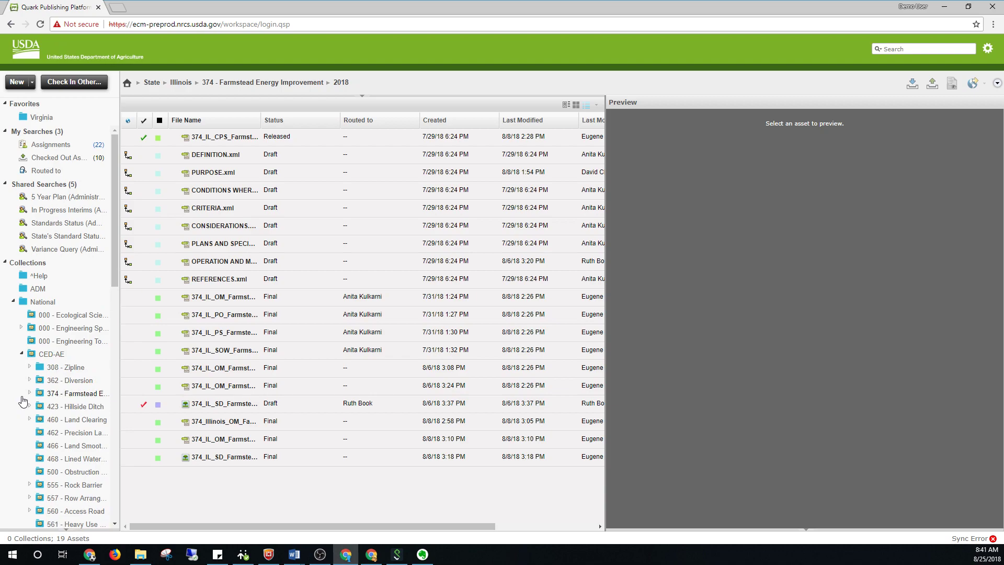
{"action": "left_click", "coordinate": [27, 396]}
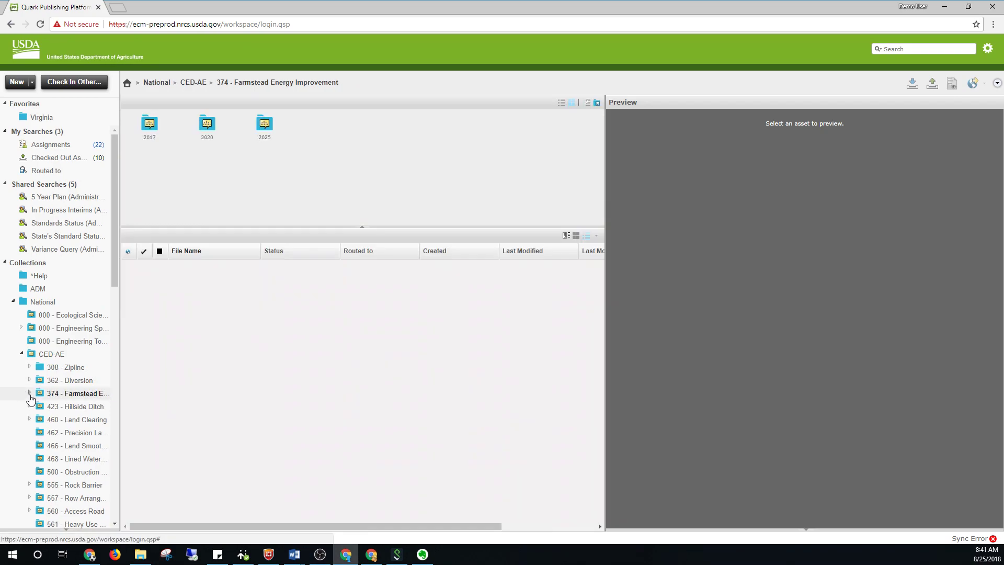
{"action": "left_click", "coordinate": [30, 394]}
- View the assets in the 2020 and 2017 collections of standard 374 and in the 2017 collection of 362 - Diversion
{"action": "left_click", "coordinate": [63, 419]}
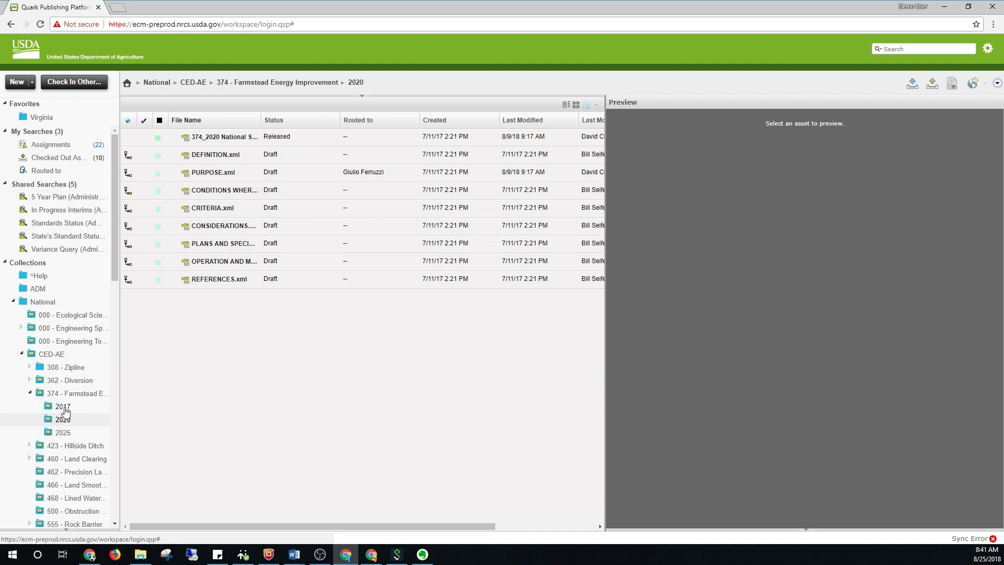
{"action": "left_click", "coordinate": [63, 407]}
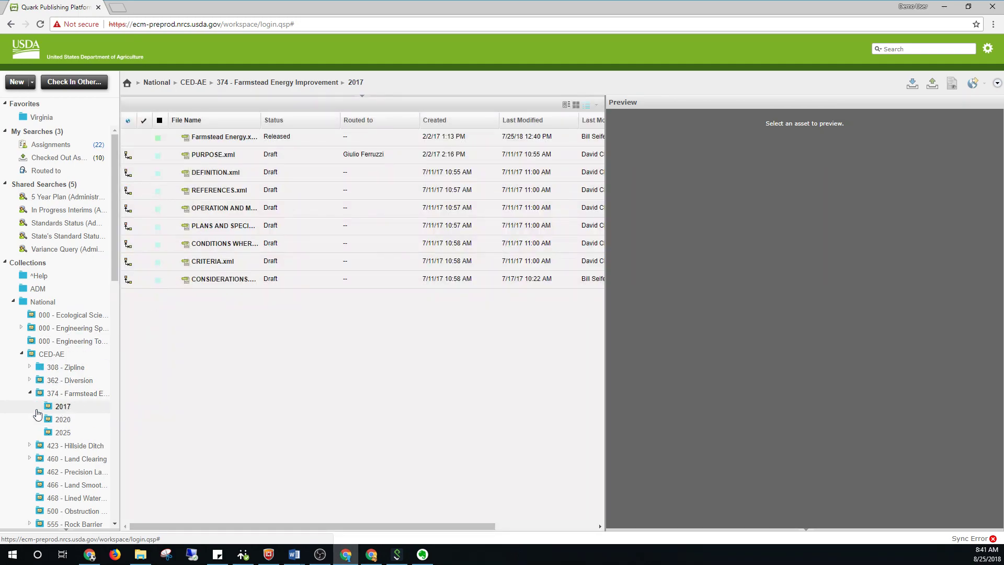
{"action": "left_click", "coordinate": [29, 380]}
{"action": "left_click", "coordinate": [64, 394]}
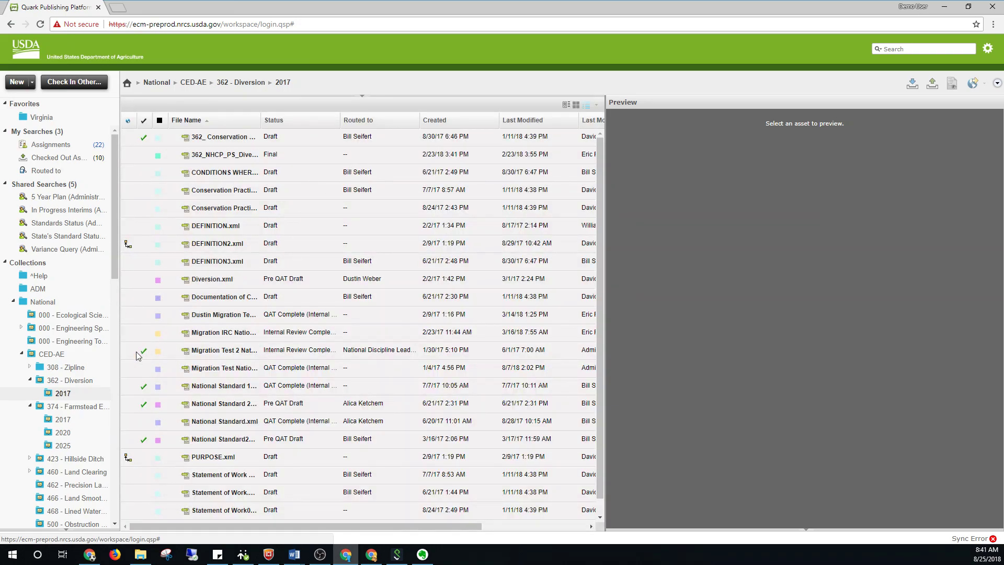
- Open the 2020 collection of 374 - Farmstead Energy Improvement and examine the preview of 374_2020 National Standard.xml
{"action": "left_click", "coordinate": [64, 433]}
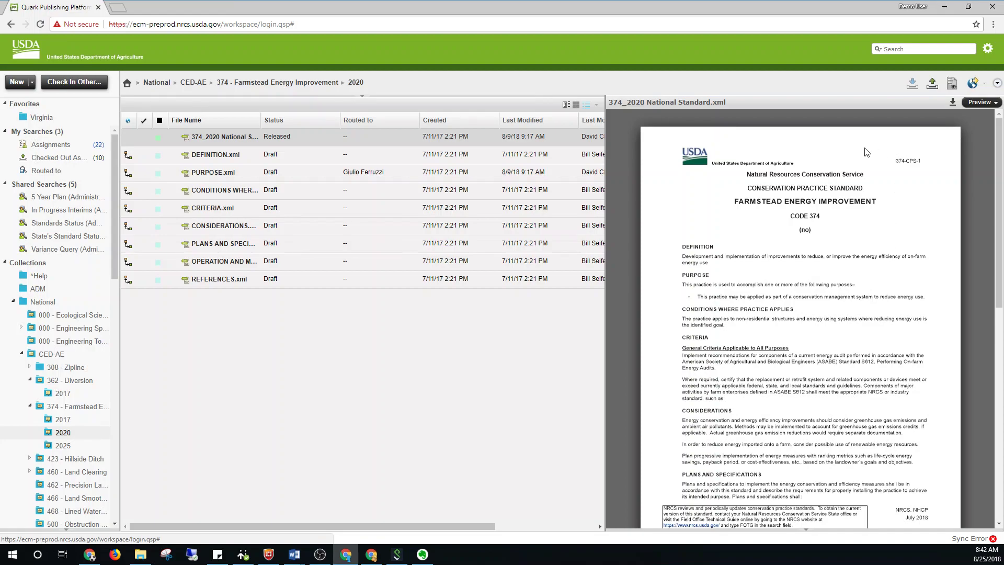
{"action": "scroll", "coordinate": [691, 343], "scroll_direction": "down", "scroll_amount": 4}
{"action": "scroll", "coordinate": [692, 343], "scroll_direction": "down", "scroll_amount": 5}
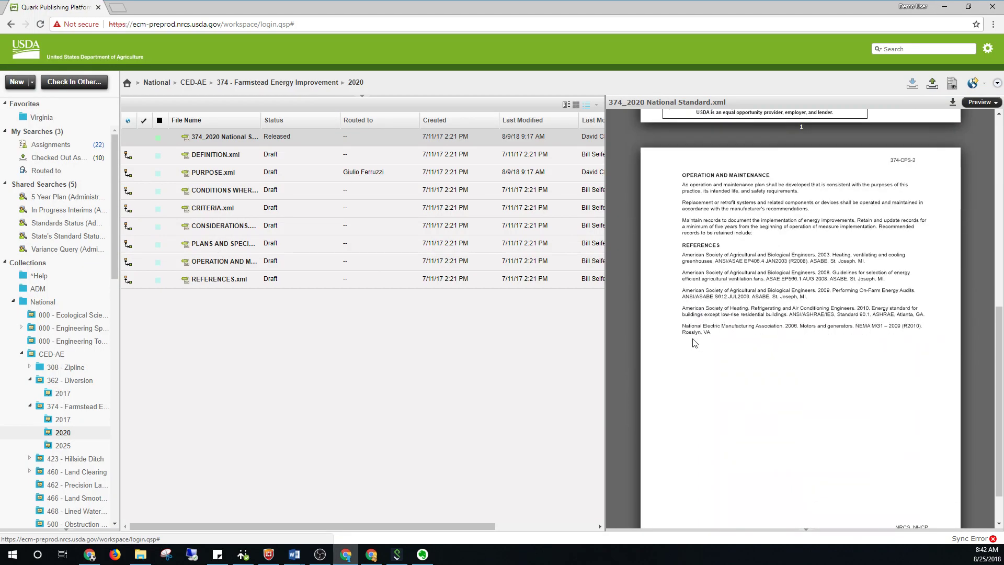
{"action": "scroll", "coordinate": [694, 343], "scroll_direction": "up", "scroll_amount": 10}
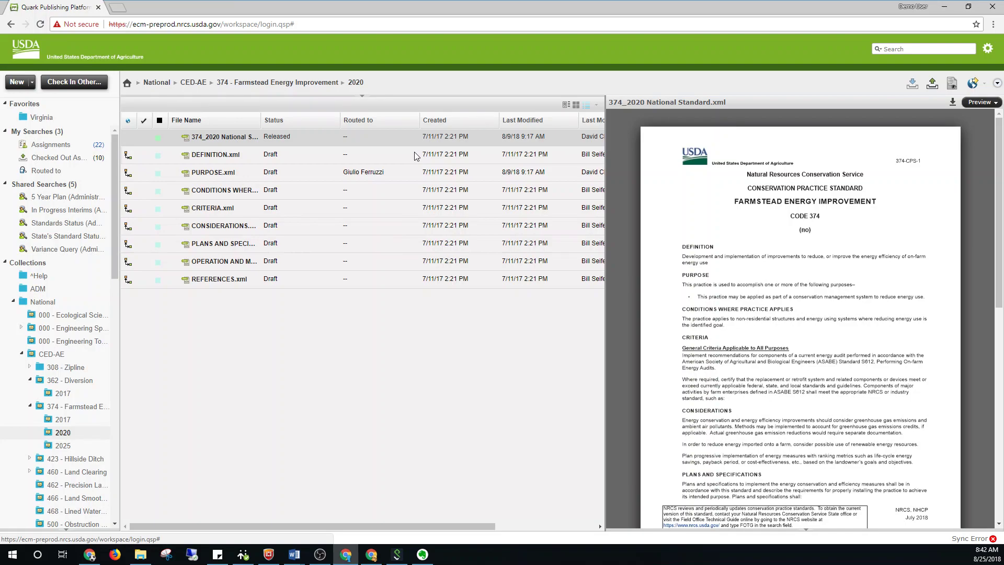
- Switch to the Word user-interface outline and highlight the Collection View item and the word National beneath it
{"action": "left_click", "coordinate": [293, 554]}
{"action": "left_click", "coordinate": [354, 527]}
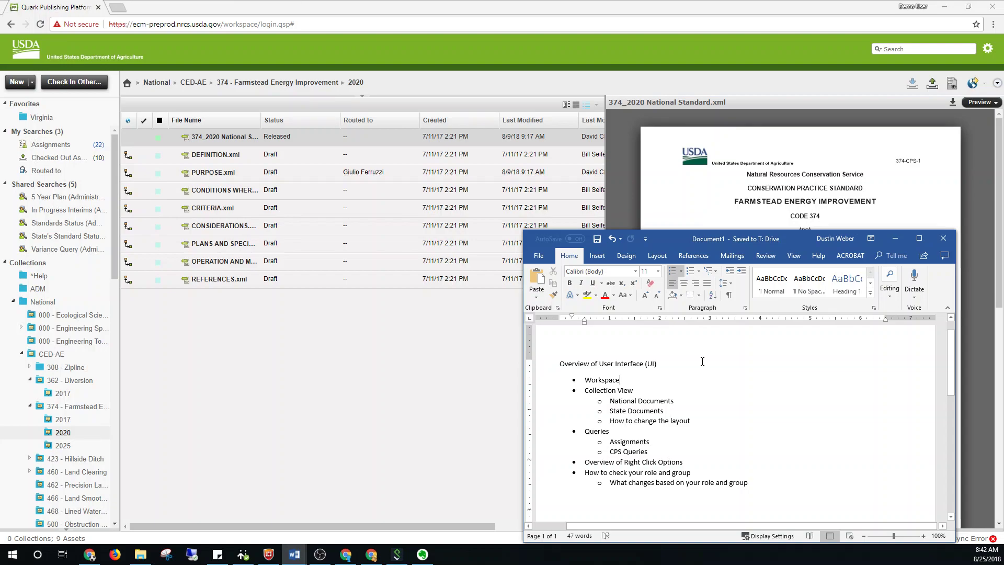
{"action": "left_click_drag", "start_coordinate": [584, 390], "coordinate": [636, 390]}
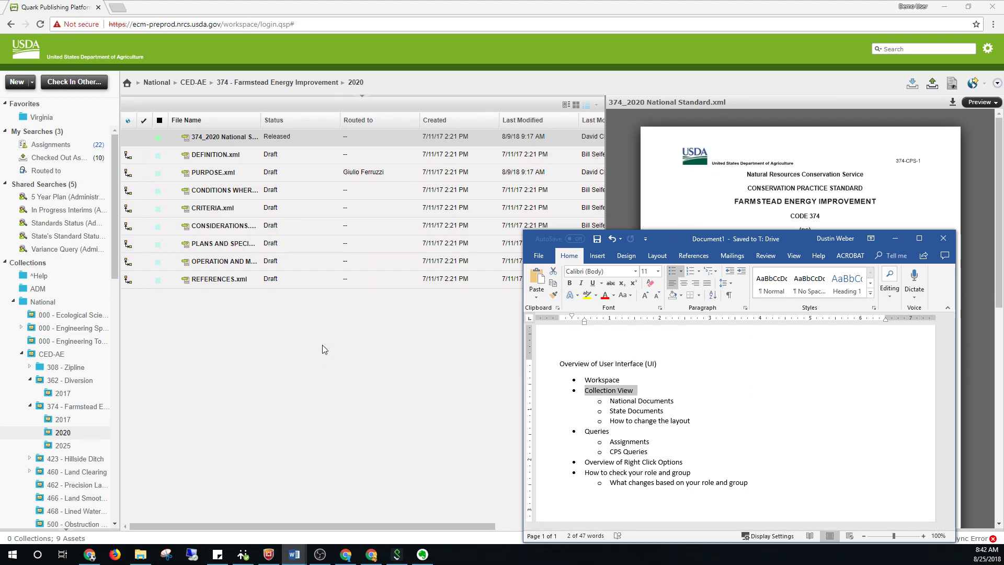
{"action": "double_click", "coordinate": [621, 400]}
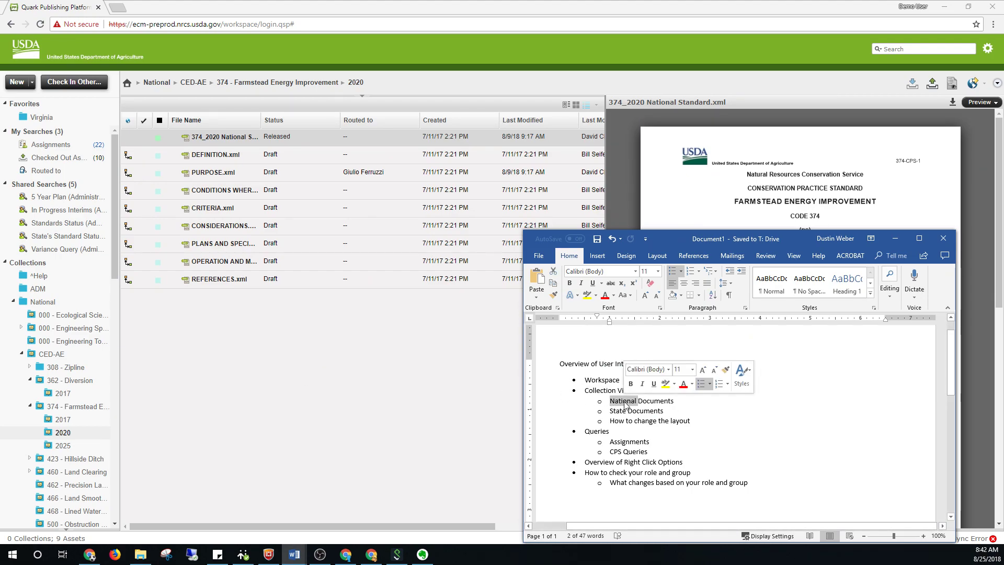
- Return to Chrome, widen the collections tree, and view the General, Material and Construction Specifications collections under 000 - Engineering Specifications
{"action": "left_click", "coordinate": [265, 358]}
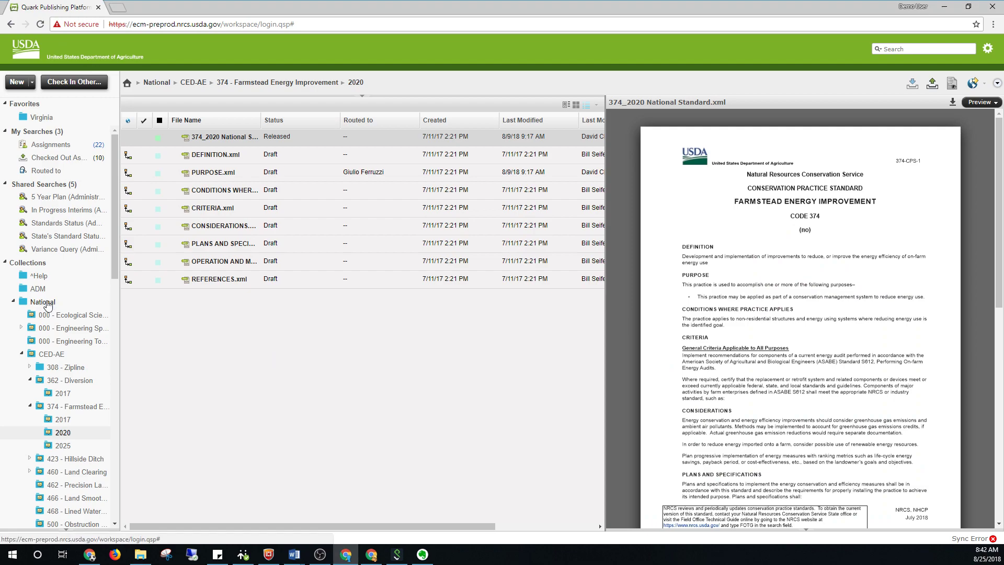
{"action": "left_click_drag", "start_coordinate": [121, 315], "coordinate": [152, 315]}
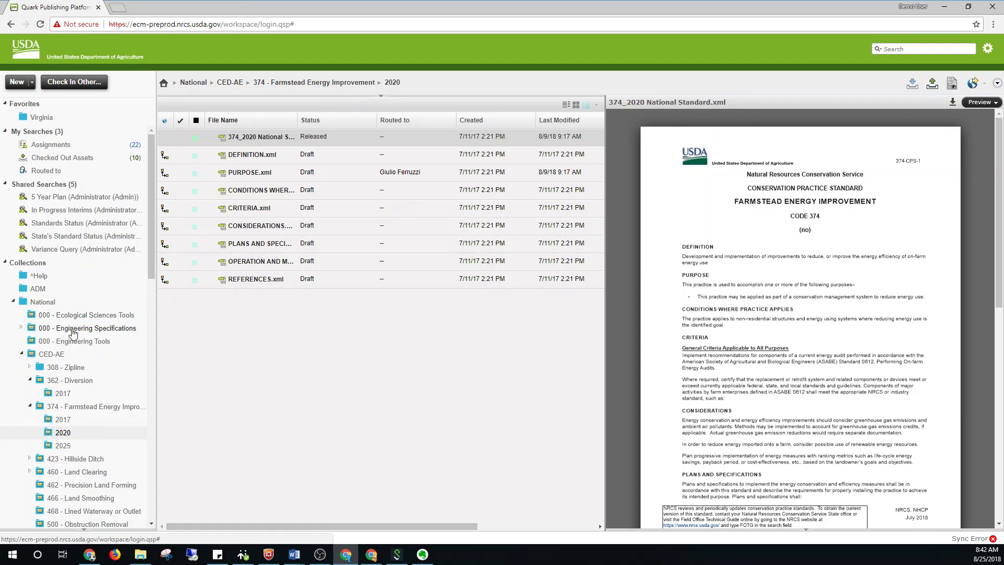
{"action": "left_click", "coordinate": [20, 328]}
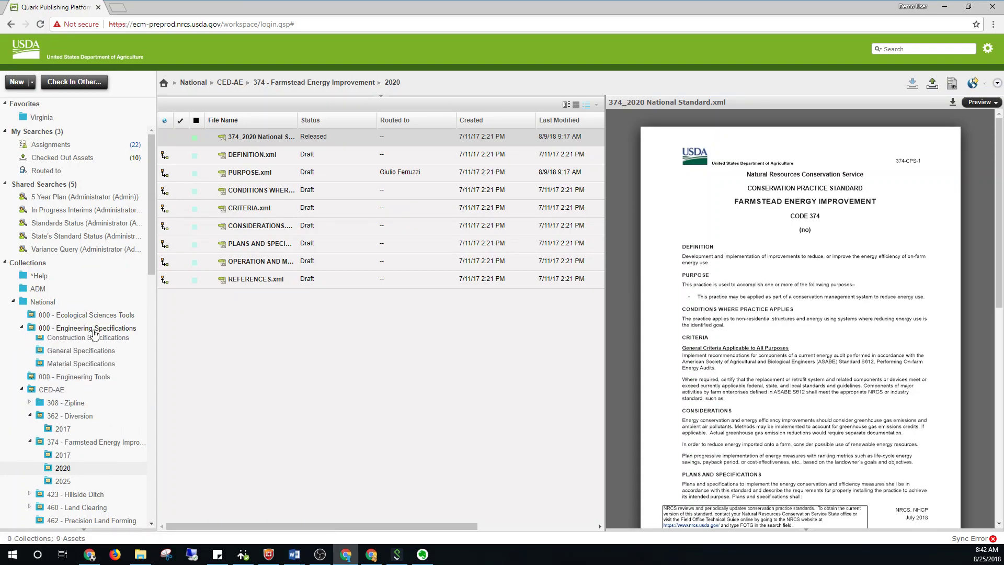
{"action": "left_click", "coordinate": [86, 355]}
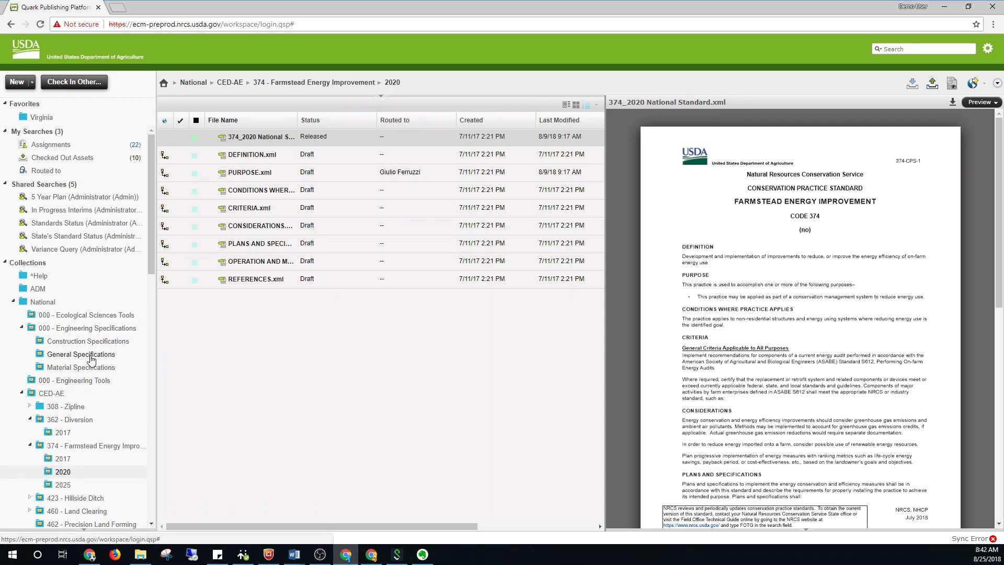
{"action": "left_click", "coordinate": [90, 368]}
{"action": "left_click", "coordinate": [84, 342]}
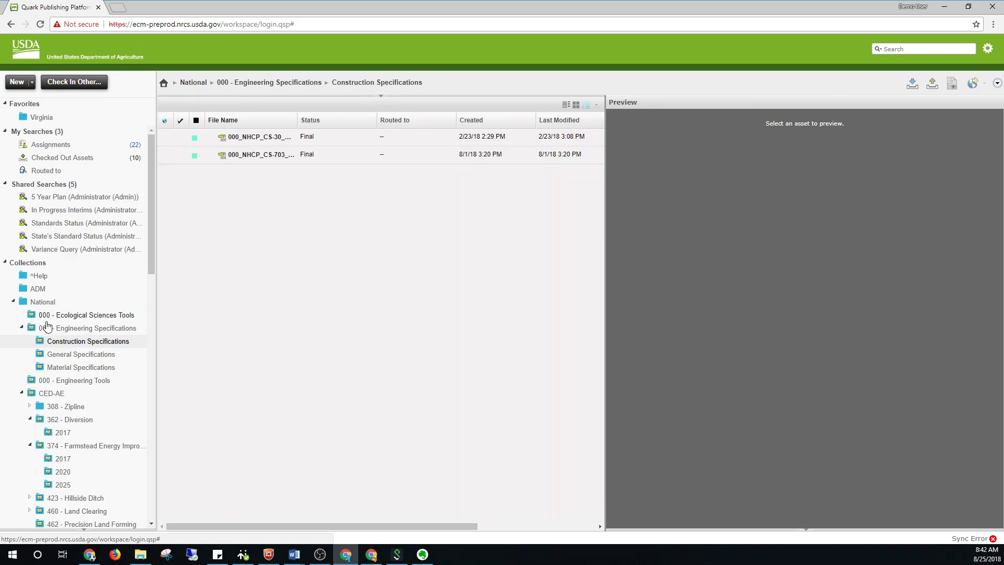
- Collapse 000 - Engineering Specifications and CED-AE, and look through the discipline collections under National
{"action": "left_click", "coordinate": [21, 327]}
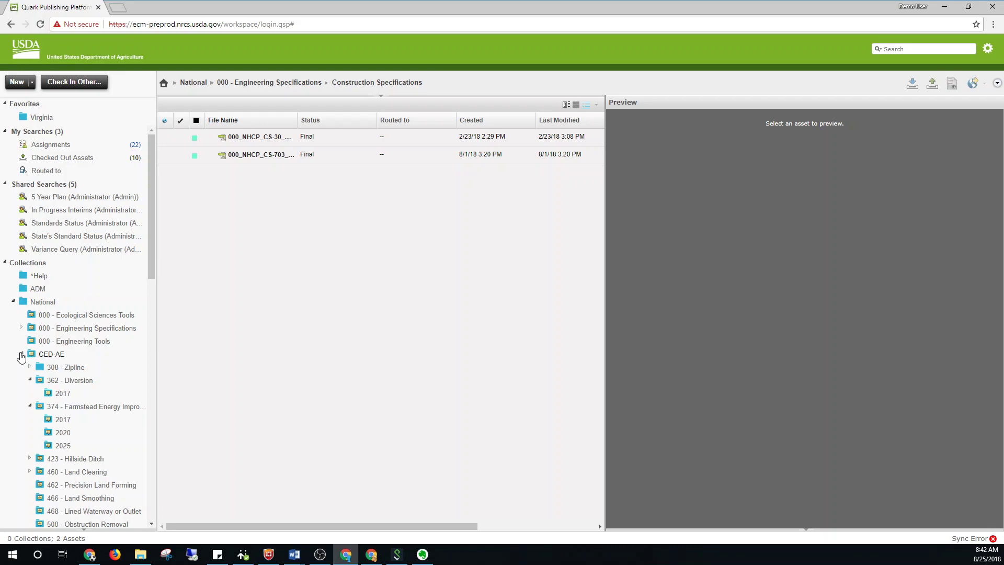
{"action": "left_click", "coordinate": [21, 355]}
{"action": "scroll", "coordinate": [90, 350], "scroll_direction": "down", "scroll_amount": 1}
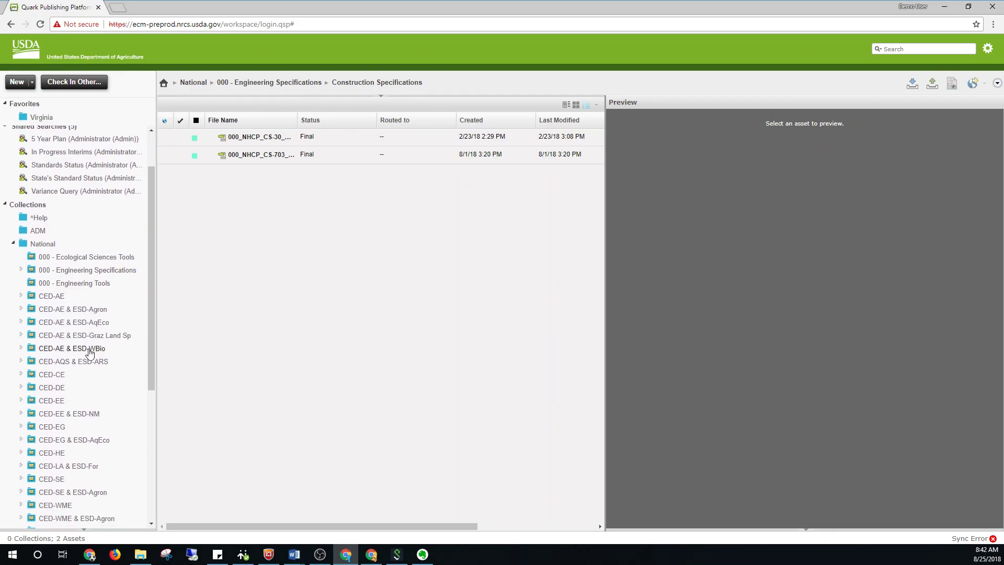
{"action": "scroll", "coordinate": [89, 354], "scroll_direction": "down", "scroll_amount": 2}
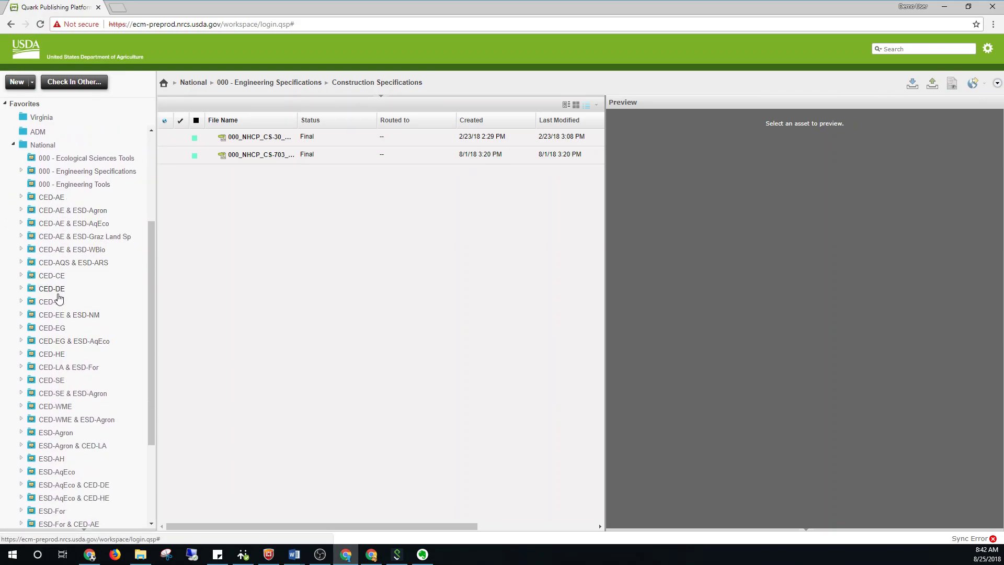
{"action": "scroll", "coordinate": [67, 331], "scroll_direction": "down", "scroll_amount": 1}
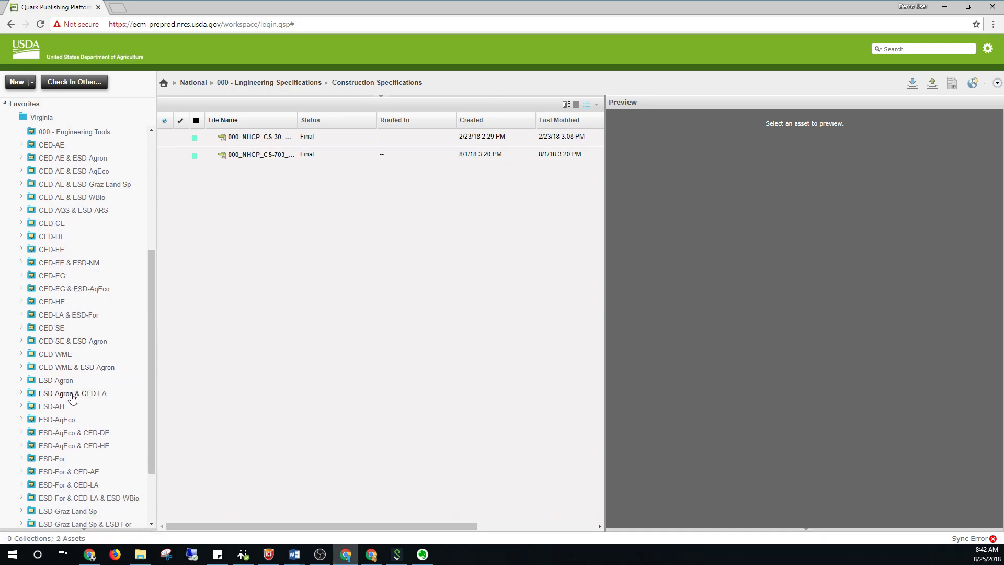
{"action": "scroll", "coordinate": [71, 397], "scroll_direction": "down", "scroll_amount": 1}
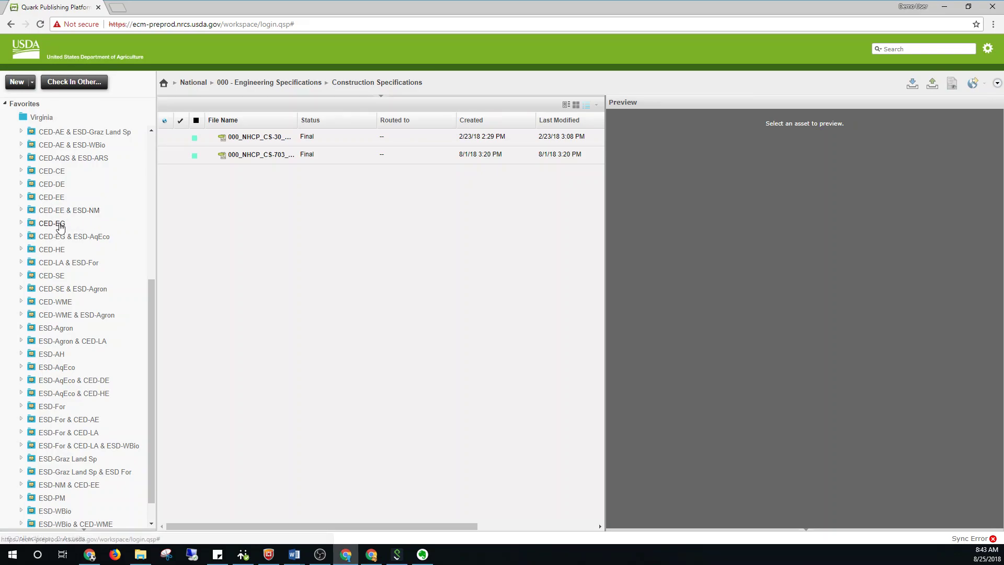
{"action": "scroll", "coordinate": [74, 314], "scroll_direction": "up", "scroll_amount": 3}
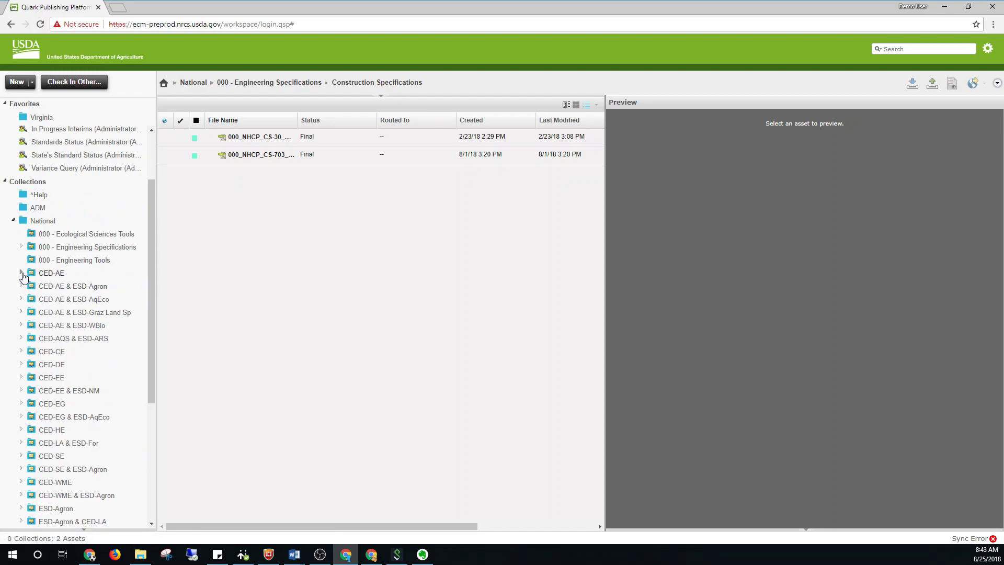
- Expand CED-AE again and collapse its 362 - Diversion and 374 - Farmstead Energy Improvement collections
{"action": "left_click", "coordinate": [21, 273]}
{"action": "left_click", "coordinate": [30, 299]}
{"action": "left_click", "coordinate": [30, 312]}
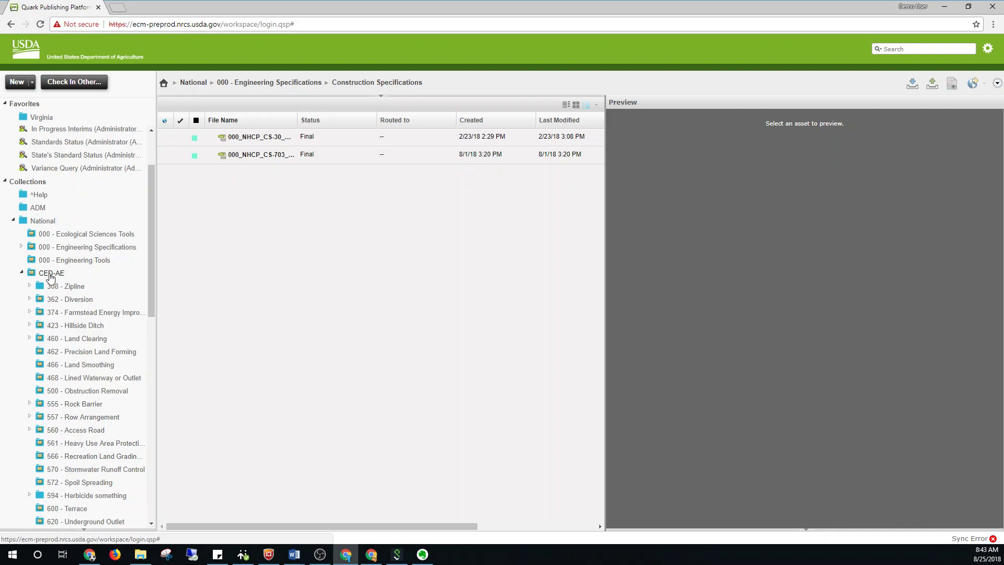
- Examine the standards under CED-AE, expand CED-AE & ESD-Agron, and look through the remaining National discipline collections
{"action": "scroll", "coordinate": [42, 324], "scroll_direction": "down", "scroll_amount": 4}
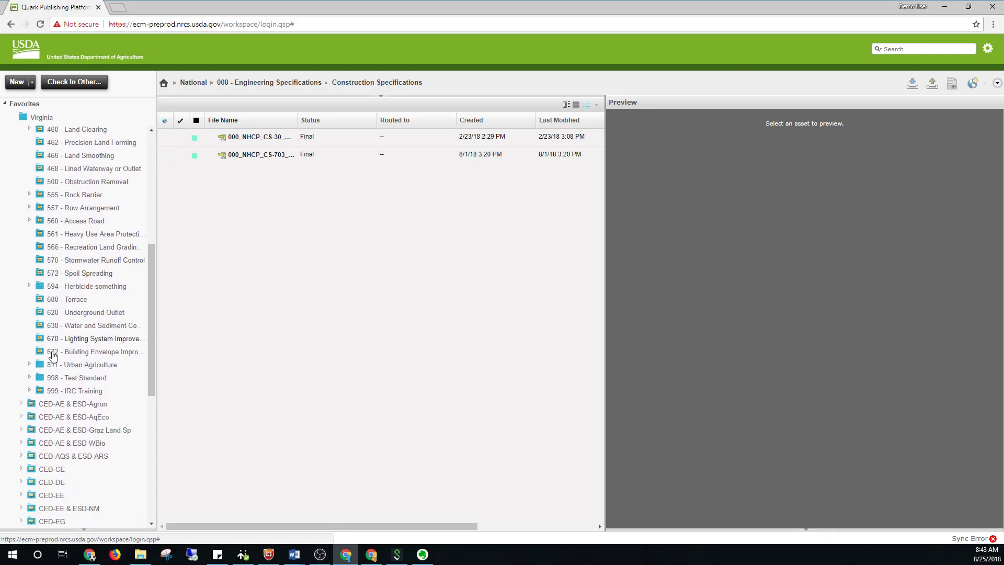
{"action": "left_click", "coordinate": [20, 404]}
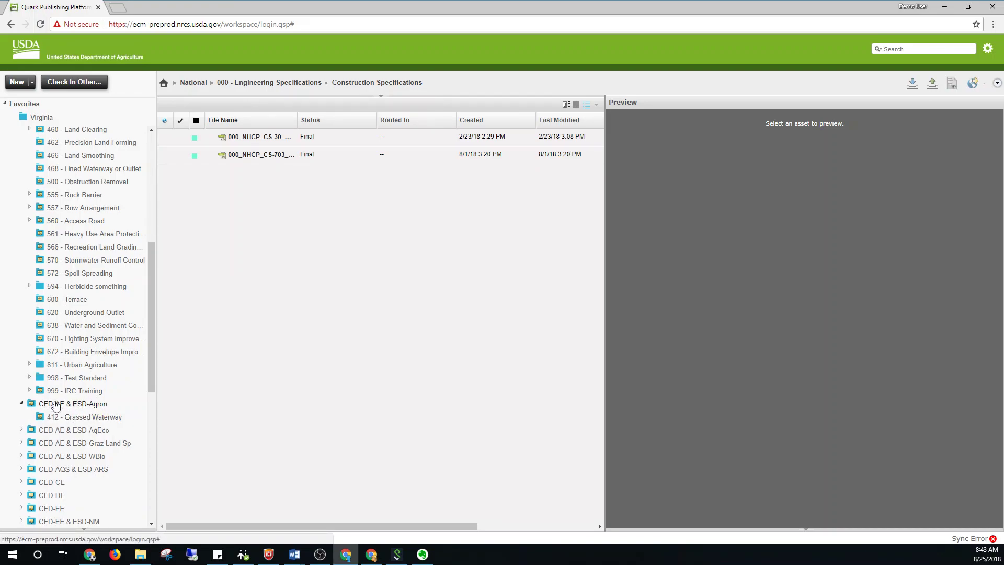
{"action": "scroll", "coordinate": [62, 421], "scroll_direction": "up", "scroll_amount": 3}
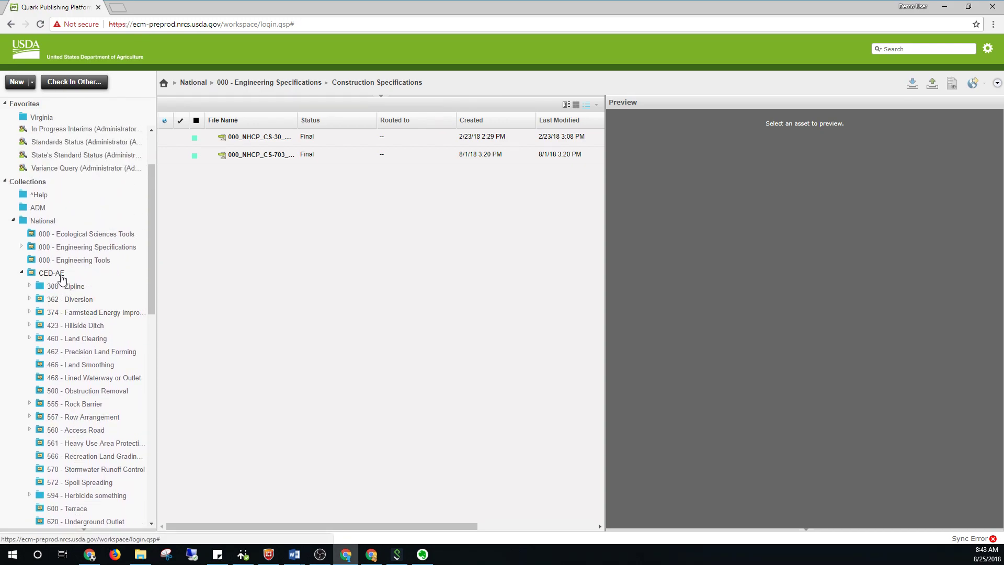
{"action": "scroll", "coordinate": [76, 335], "scroll_direction": "down", "scroll_amount": 2}
{"action": "scroll", "coordinate": [76, 335], "scroll_direction": "down", "scroll_amount": 10}
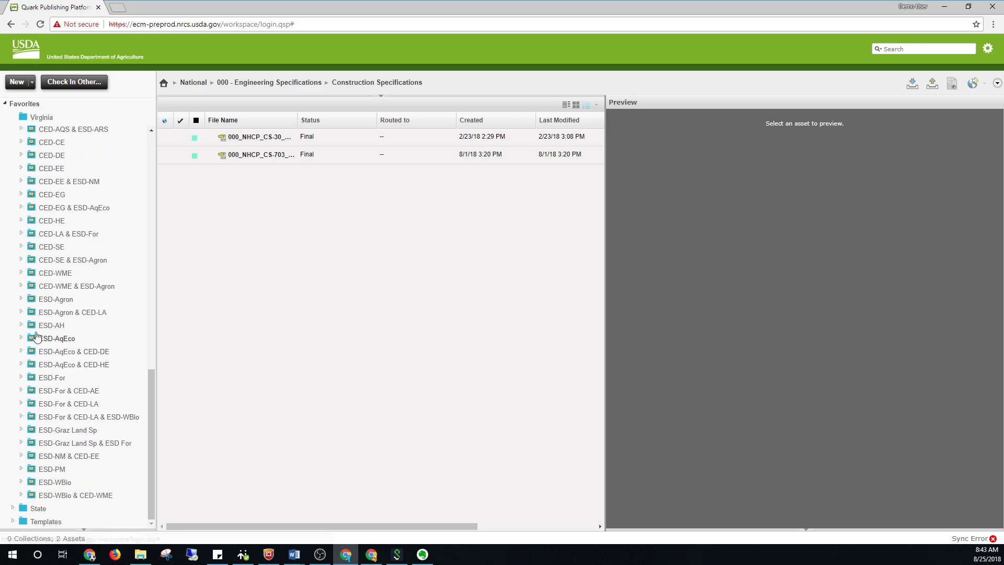
- Expand ESD-Agron and view the year collections under 327 - Conservation Cover and 330 - Contour Farming
{"action": "left_click", "coordinate": [21, 300]}
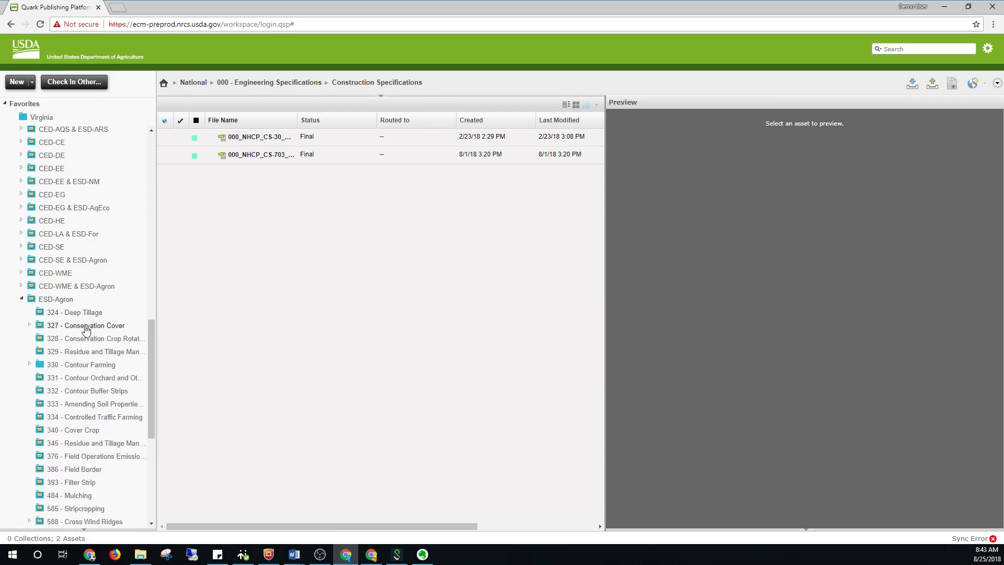
{"action": "scroll", "coordinate": [82, 335], "scroll_direction": "down", "scroll_amount": 3}
{"action": "scroll", "coordinate": [78, 367], "scroll_direction": "up", "scroll_amount": 1}
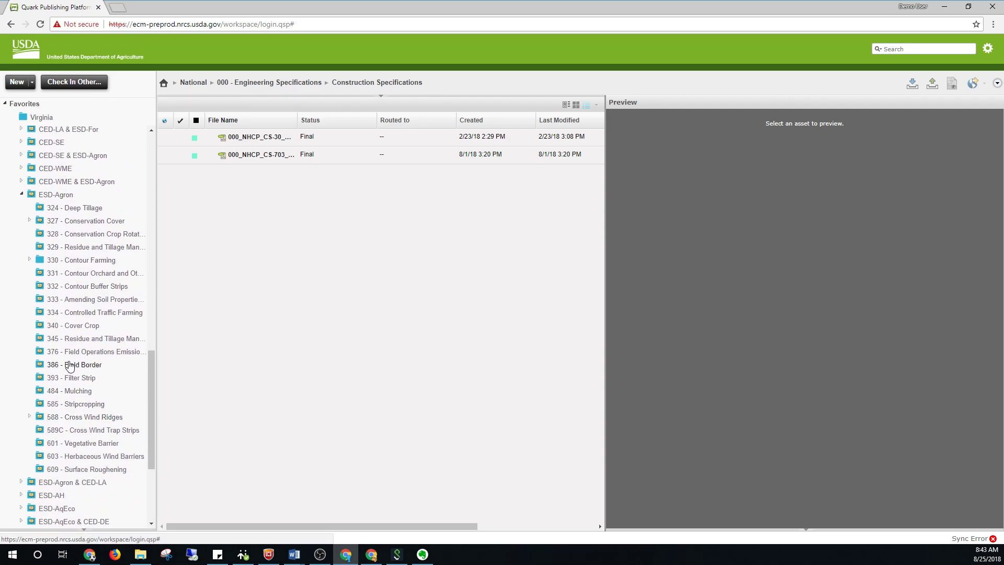
{"action": "left_click", "coordinate": [30, 222]}
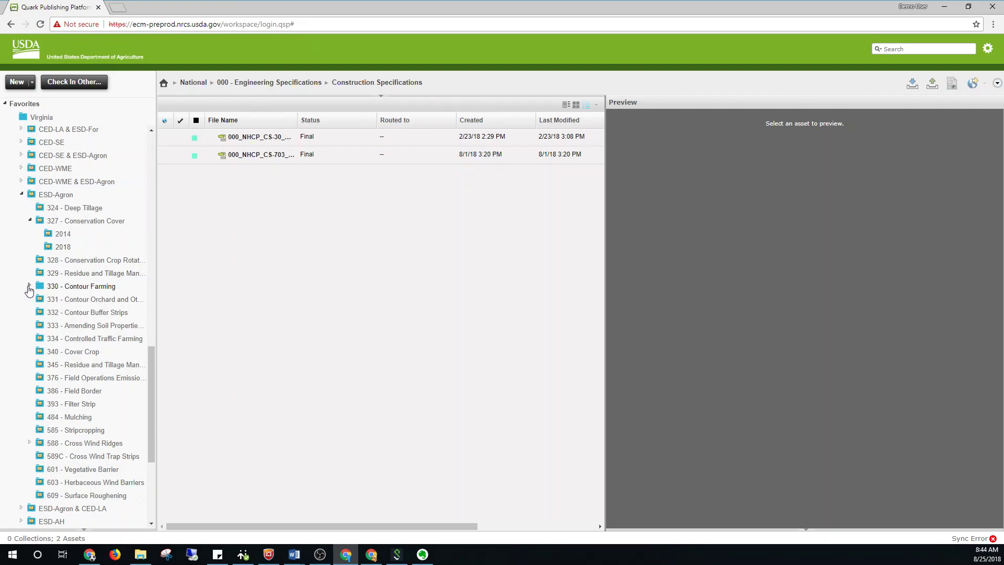
{"action": "left_click", "coordinate": [28, 287]}
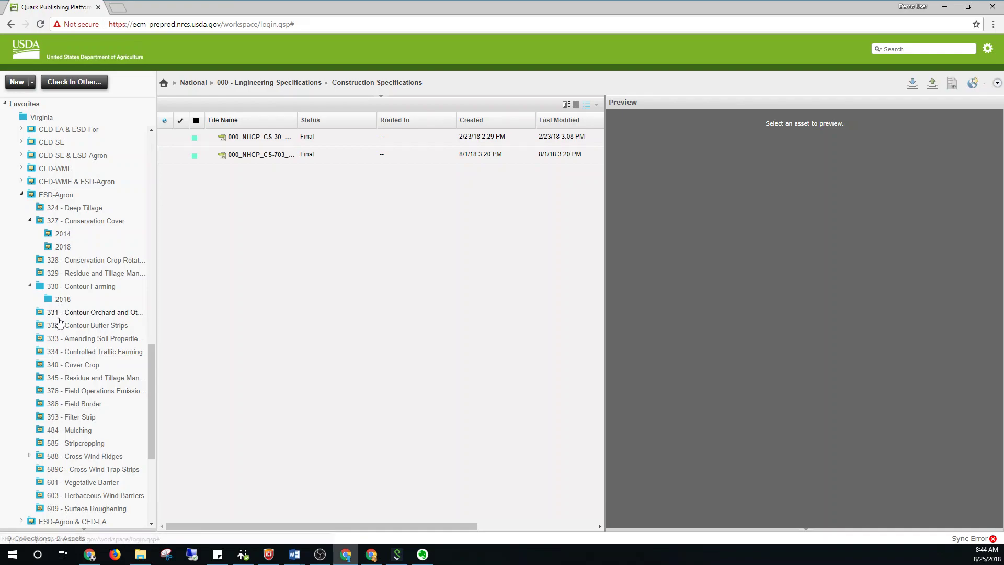
{"action": "scroll", "coordinate": [63, 322], "scroll_direction": "down", "scroll_amount": 4}
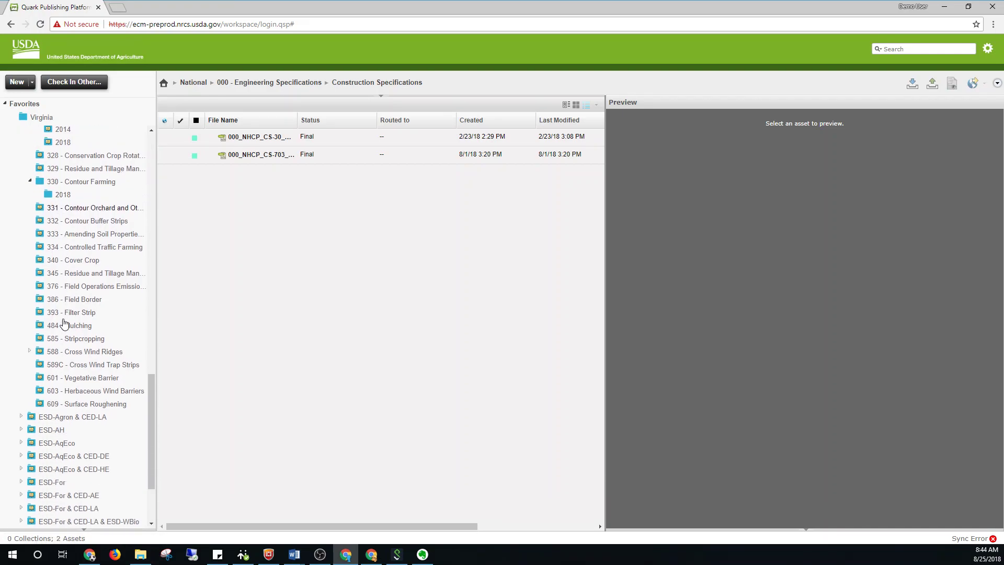
- Collapse the National collection and expand State, with its Illinois collection collapsed
{"action": "scroll", "coordinate": [62, 329], "scroll_direction": "up", "scroll_amount": 6}
{"action": "scroll", "coordinate": [61, 339], "scroll_direction": "up", "scroll_amount": 12}
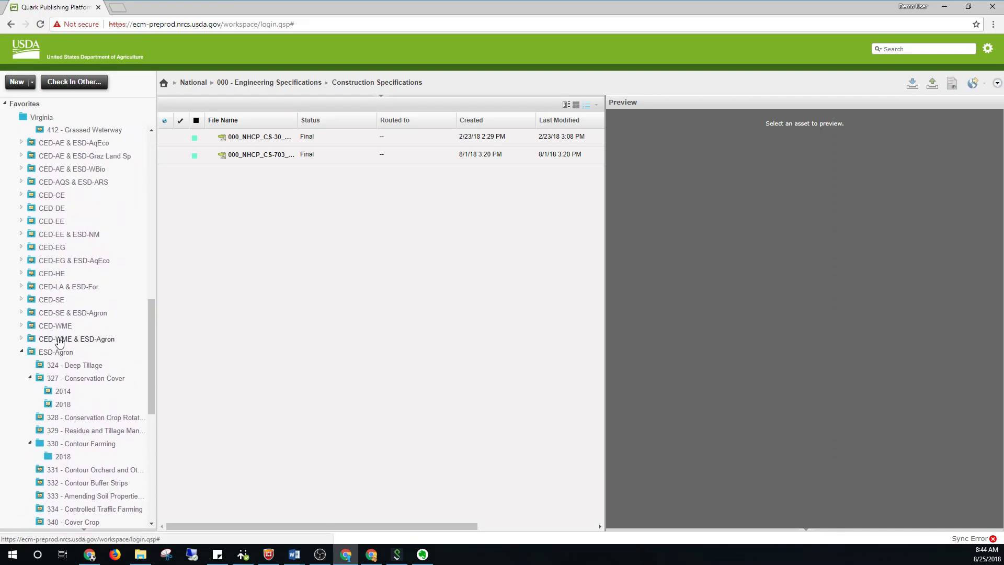
{"action": "scroll", "coordinate": [48, 340], "scroll_direction": "up", "scroll_amount": 2}
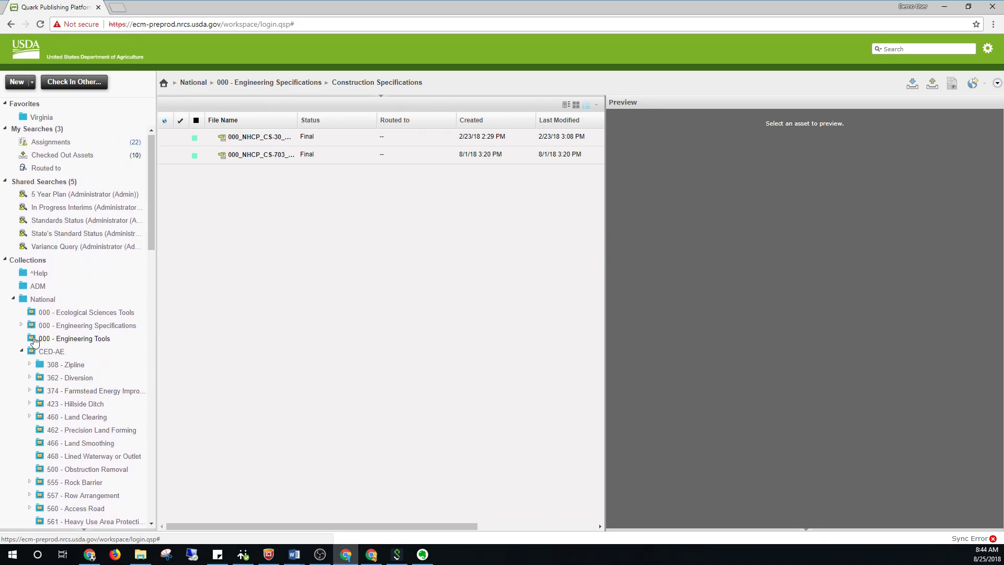
{"action": "left_click", "coordinate": [12, 300]}
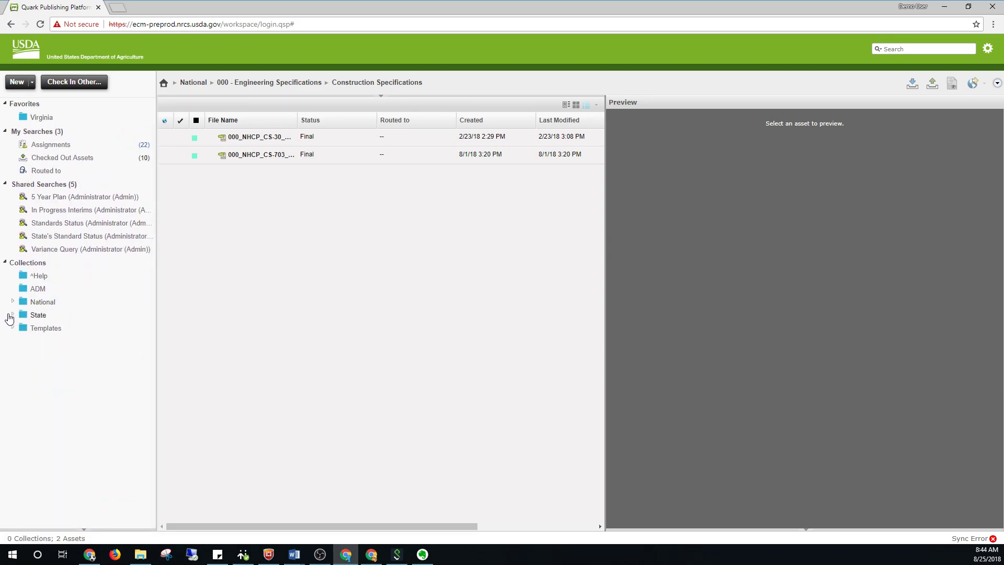
{"action": "left_click", "coordinate": [13, 315]}
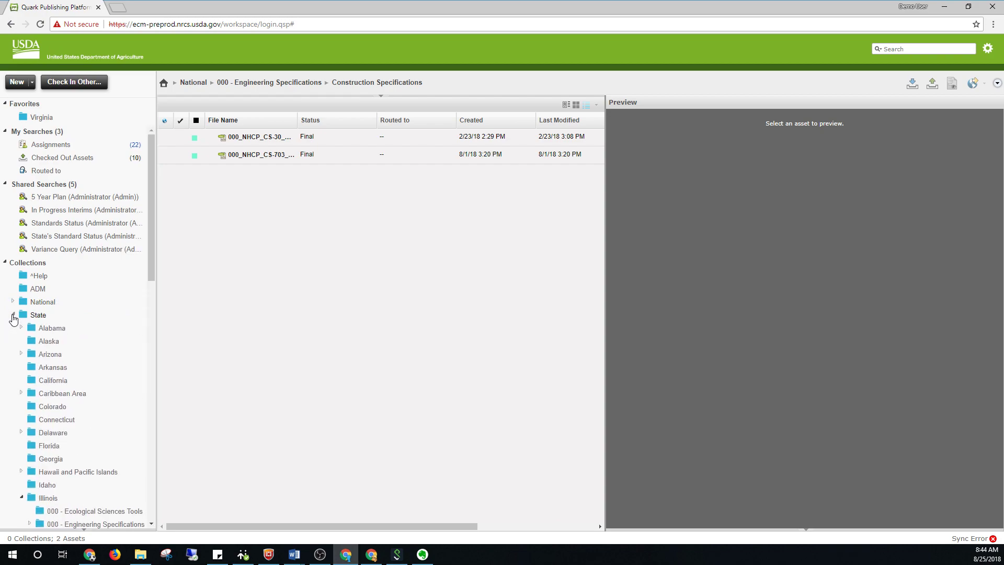
{"action": "left_click", "coordinate": [22, 497]}
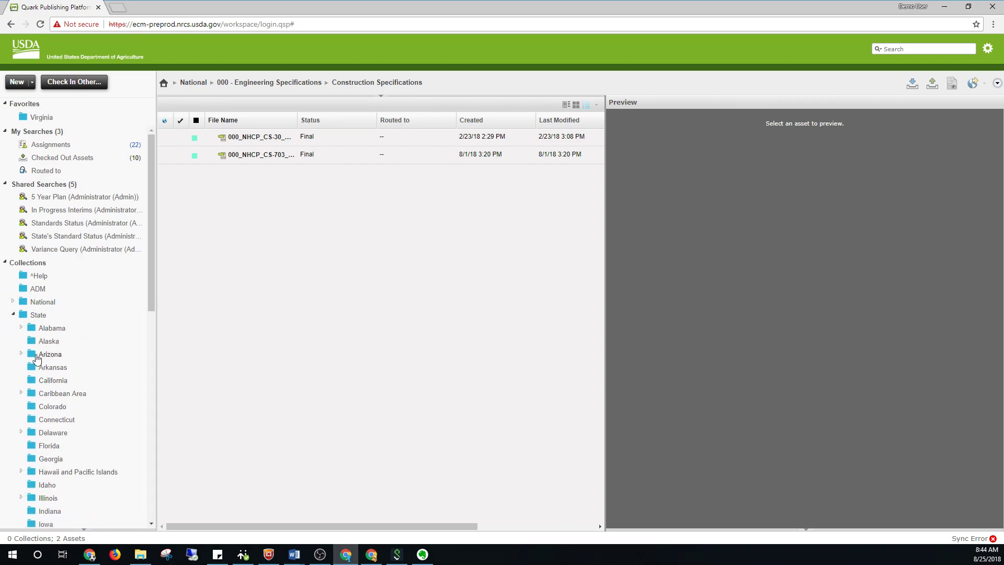
- Look through the state collections and expand Virginia to view its standards
{"action": "scroll", "coordinate": [30, 366], "scroll_direction": "down", "scroll_amount": 2}
{"action": "scroll", "coordinate": [31, 372], "scroll_direction": "down", "scroll_amount": 4}
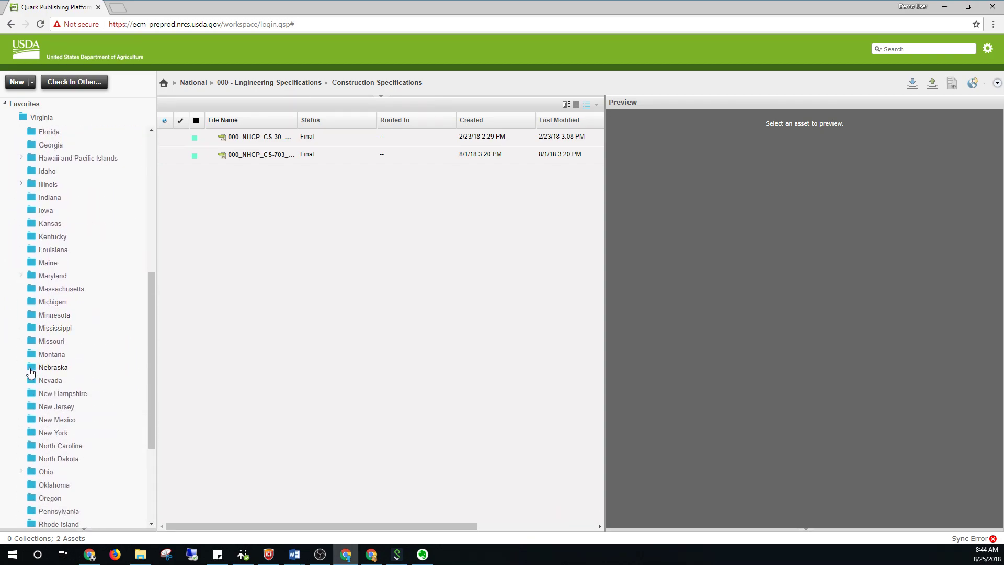
{"action": "scroll", "coordinate": [30, 373], "scroll_direction": "up", "scroll_amount": 2}
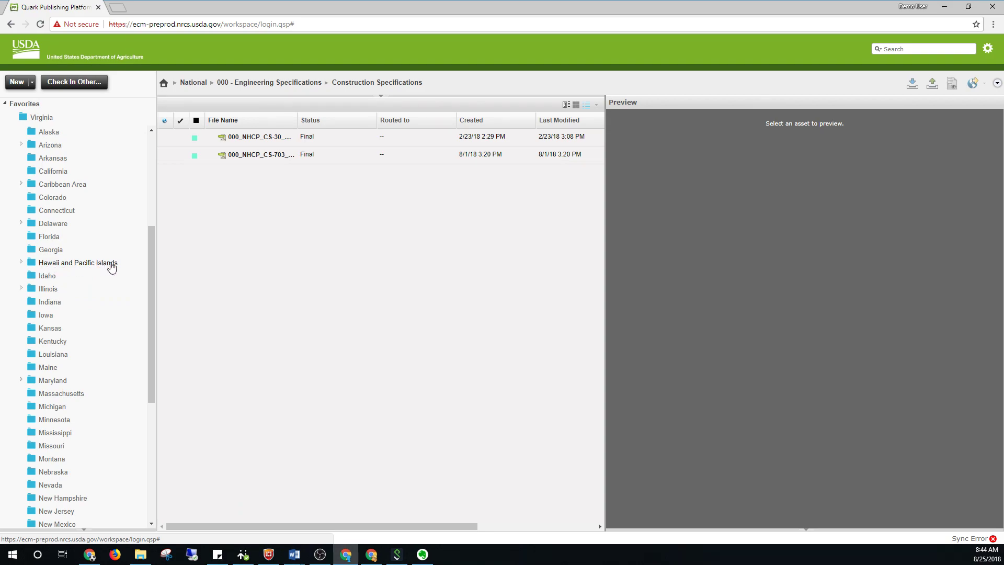
{"action": "scroll", "coordinate": [56, 273], "scroll_direction": "down", "scroll_amount": 3}
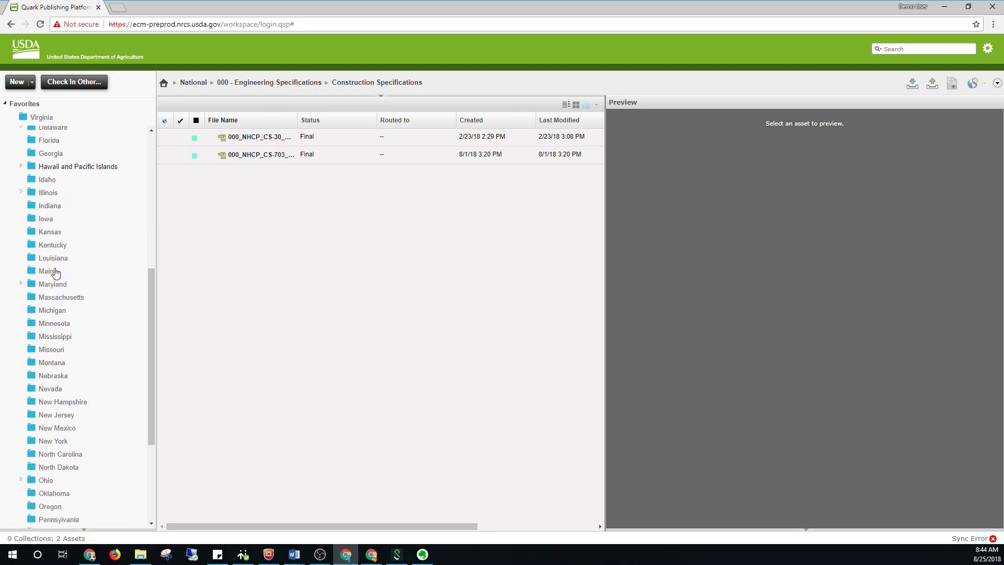
{"action": "scroll", "coordinate": [56, 272], "scroll_direction": "down", "scroll_amount": 5}
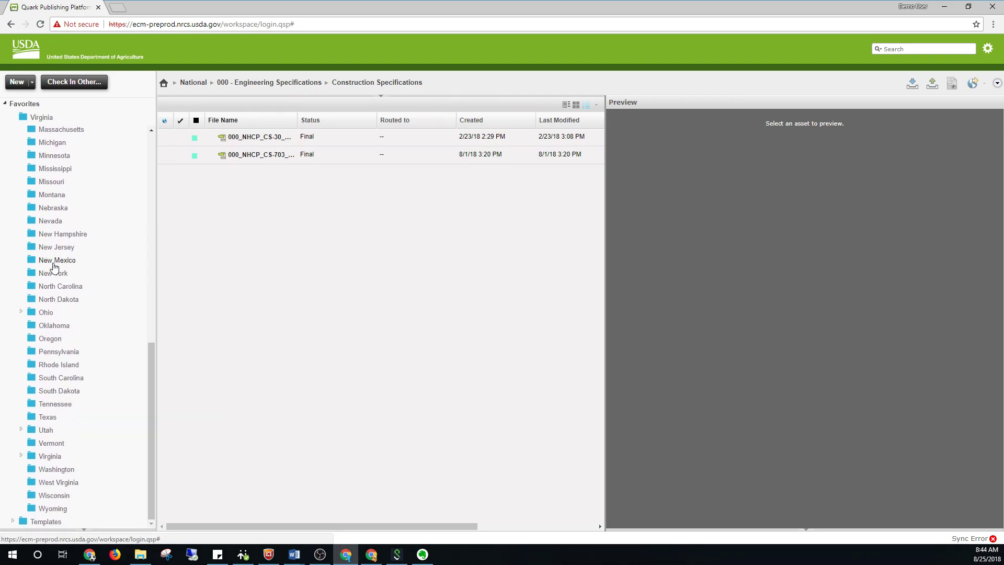
{"action": "left_click", "coordinate": [21, 455]}
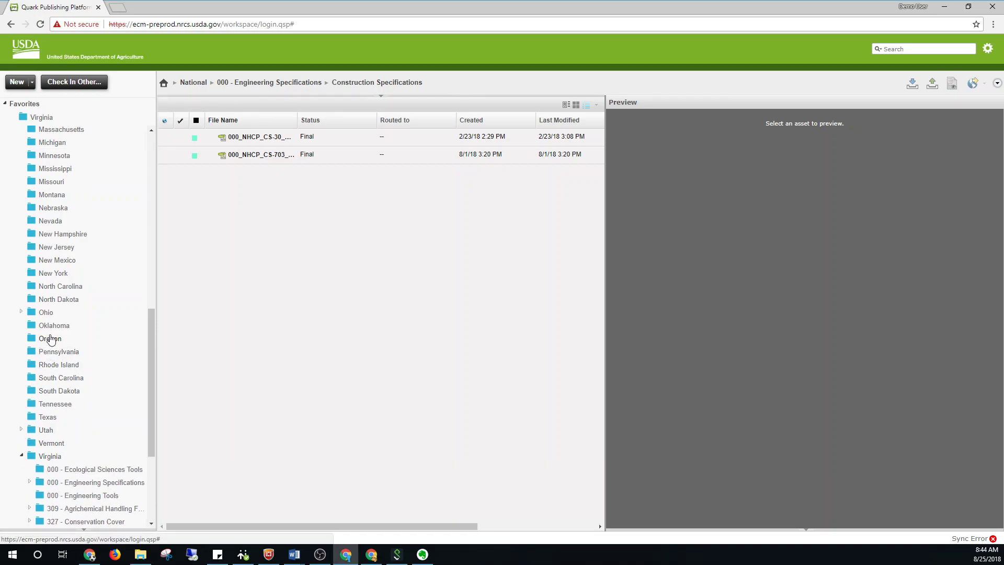
{"action": "scroll", "coordinate": [50, 339], "scroll_direction": "down", "scroll_amount": 3}
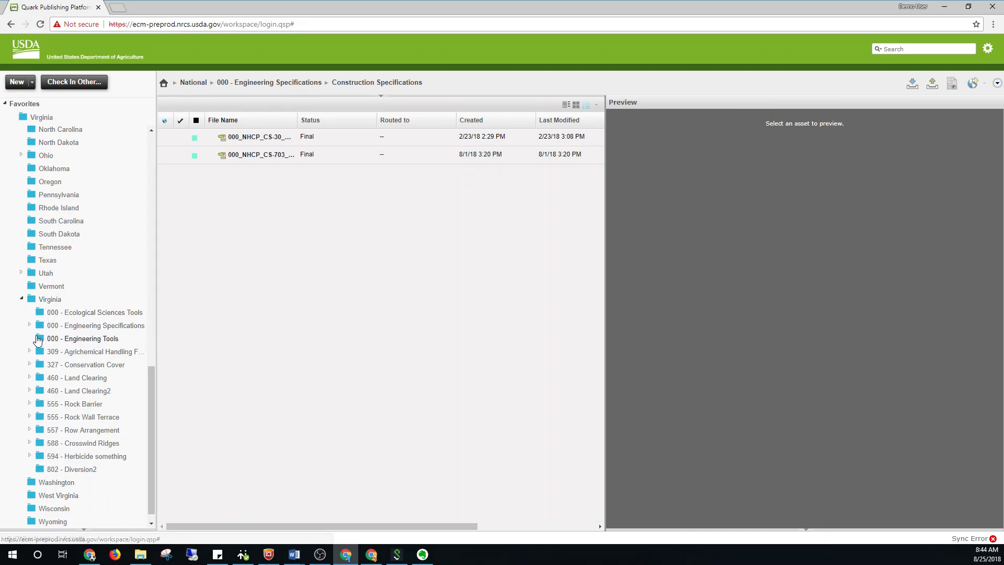
- Expand Virginia's 000 - Engineering Specifications and open the 2019 collection under 309 - Agrichemical Handling Facility
{"action": "left_click", "coordinate": [30, 325]}
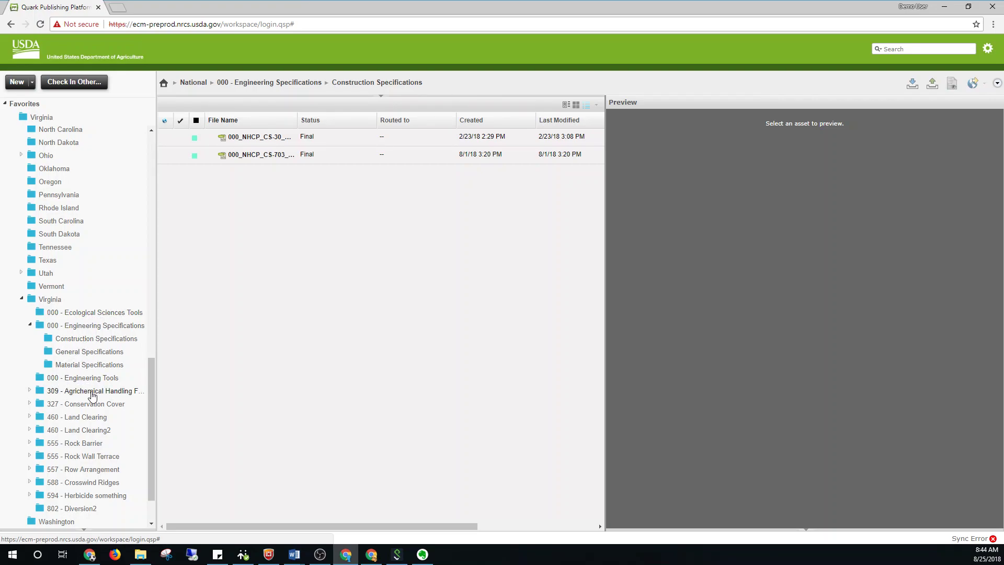
{"action": "scroll", "coordinate": [68, 407], "scroll_direction": "down", "scroll_amount": 2}
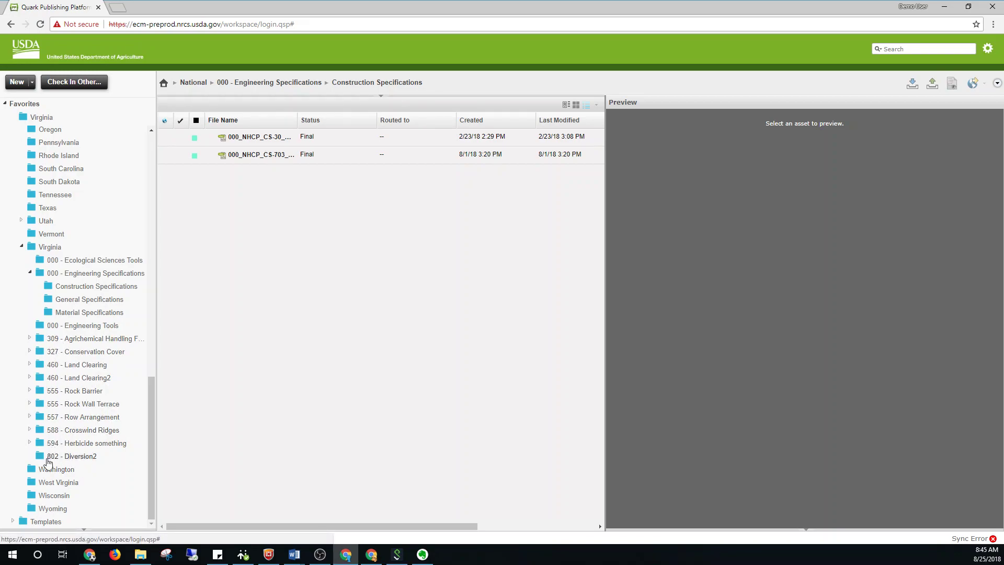
{"action": "left_click", "coordinate": [30, 338]}
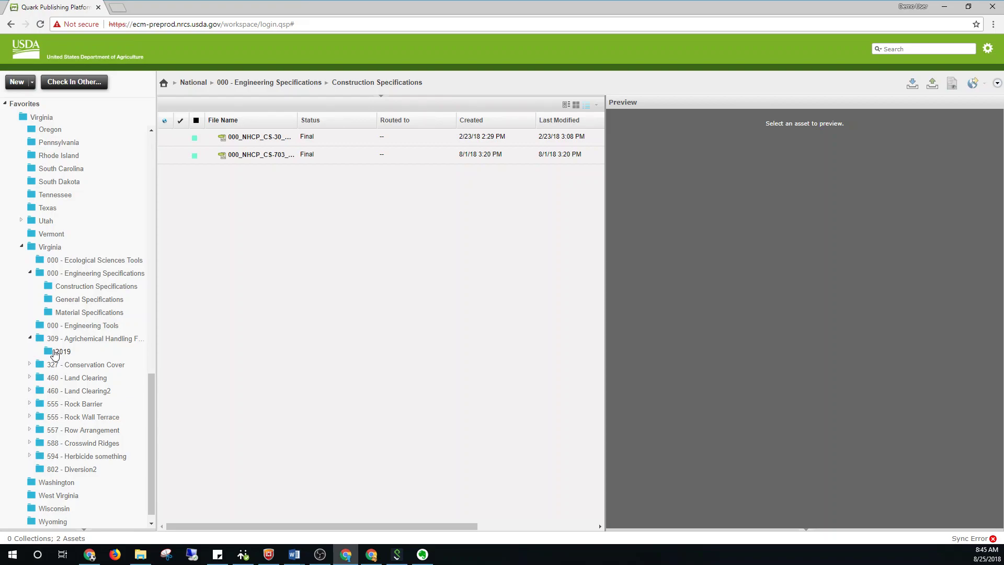
{"action": "left_click", "coordinate": [58, 352]}
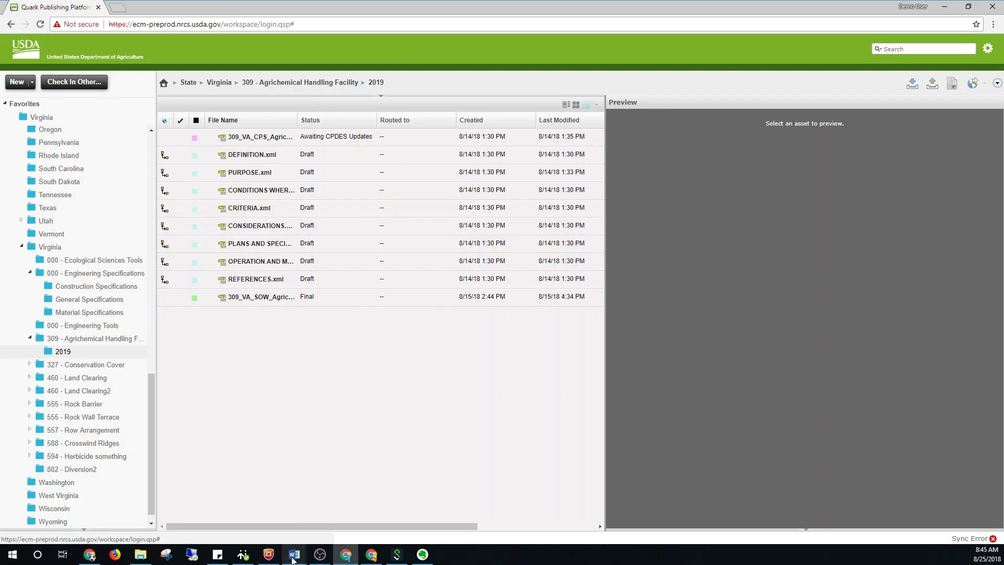
- Switch to the Word outline and select the line "How to change the layout" under Collection View
{"action": "mouse_move", "coordinate": [293, 555]}
{"action": "left_click", "coordinate": [352, 515]}
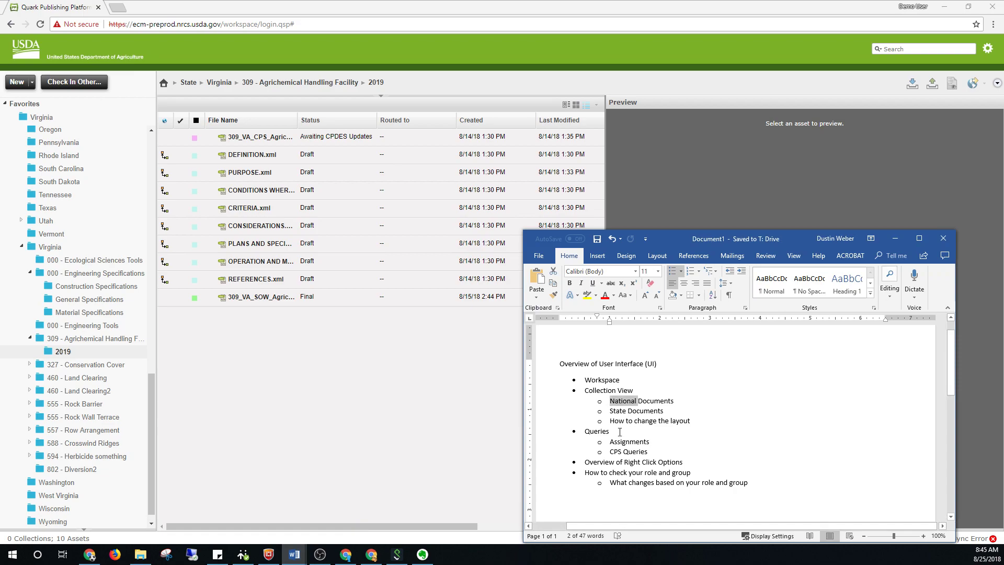
{"action": "left_click", "coordinate": [637, 411]}
{"action": "left_click_drag", "start_coordinate": [611, 421], "coordinate": [687, 423]}
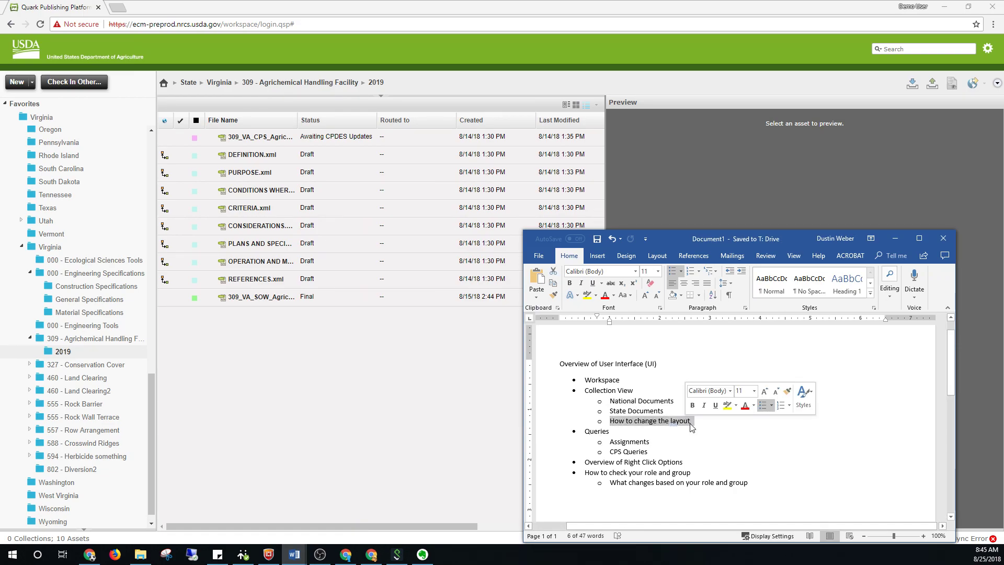
- Return to Chrome and preview 309_VA_CPS_Agrichemical_Handling_Facility_2019.xml
{"action": "left_click", "coordinate": [274, 353]}
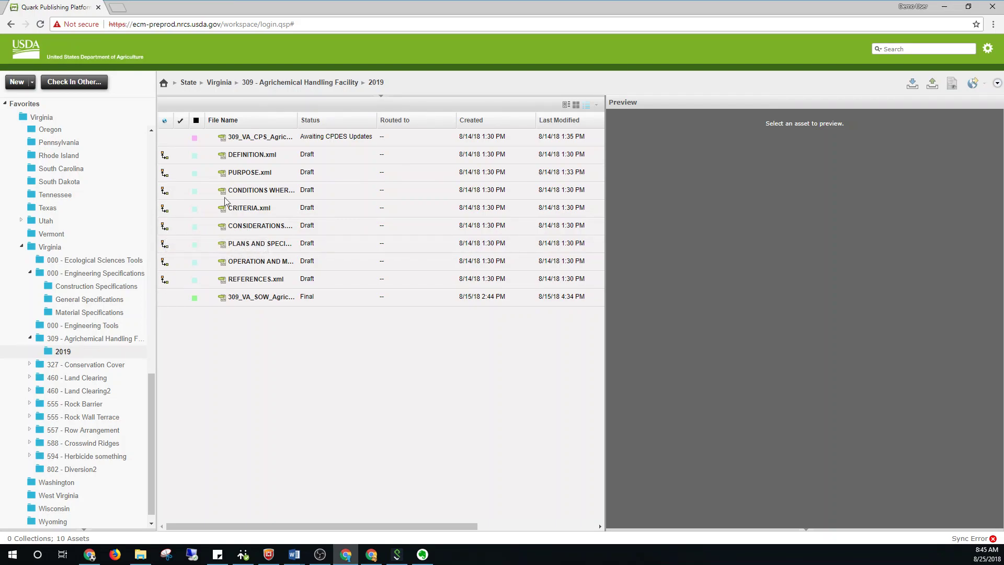
{"action": "left_click", "coordinate": [252, 140]}
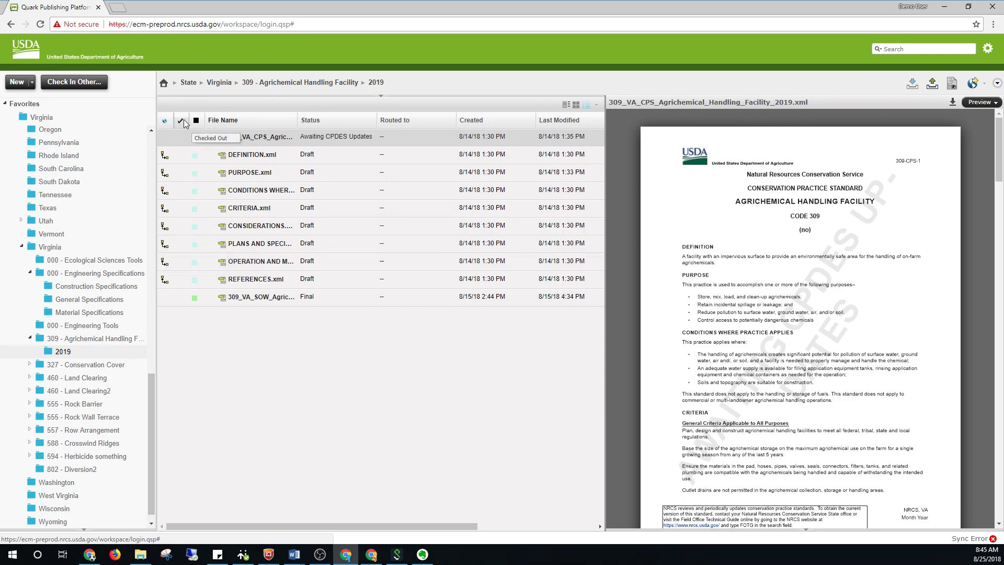
- From Checked Out Assets, open the collection containing 308_NHCP_CPS_Zipline_2018.xml and preview 308_NHCP_PO_Zipline_2018.xml
{"action": "left_click_drag", "start_coordinate": [151, 377], "coordinate": [123, 168]}
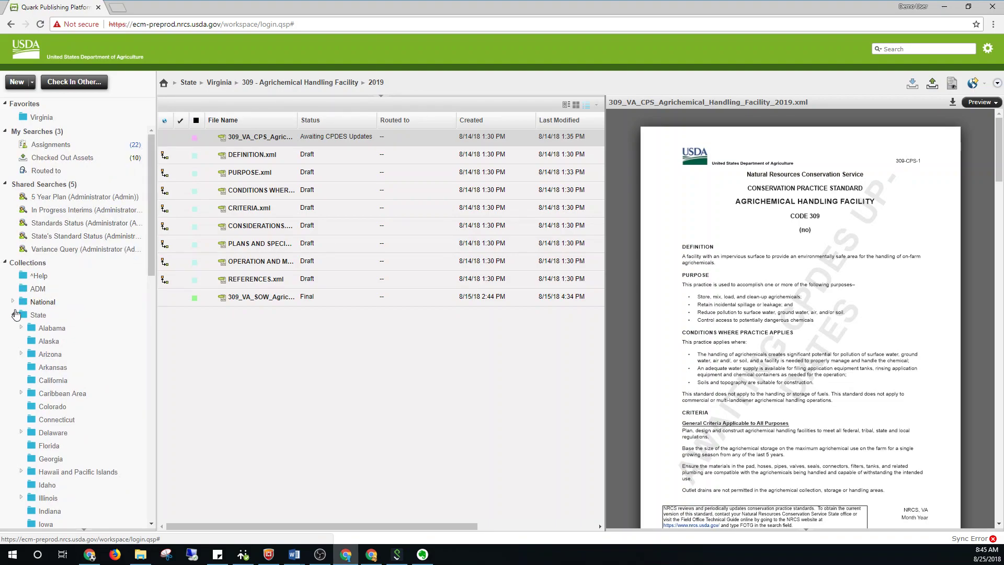
{"action": "left_click", "coordinate": [56, 162]}
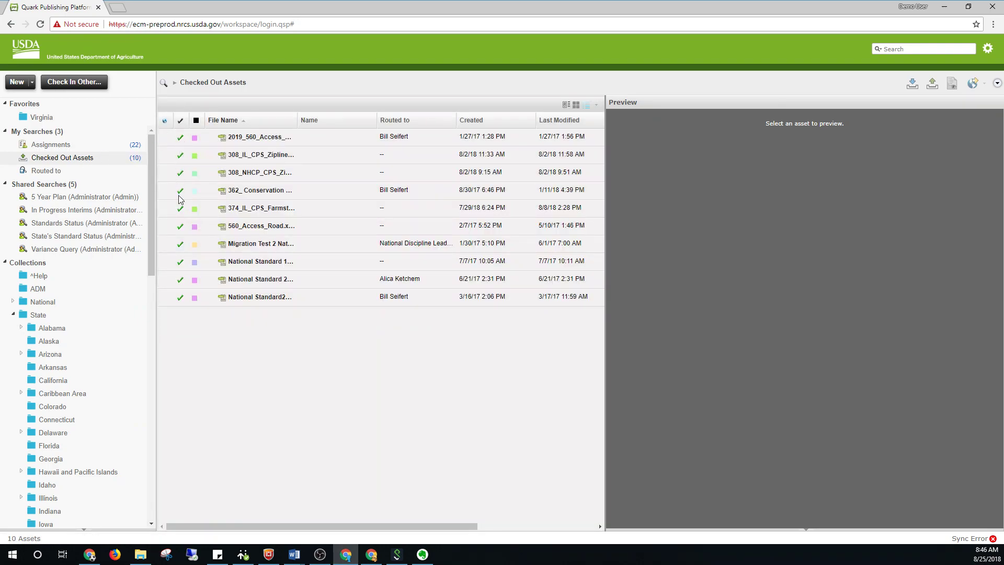
{"action": "right_click", "coordinate": [248, 175]}
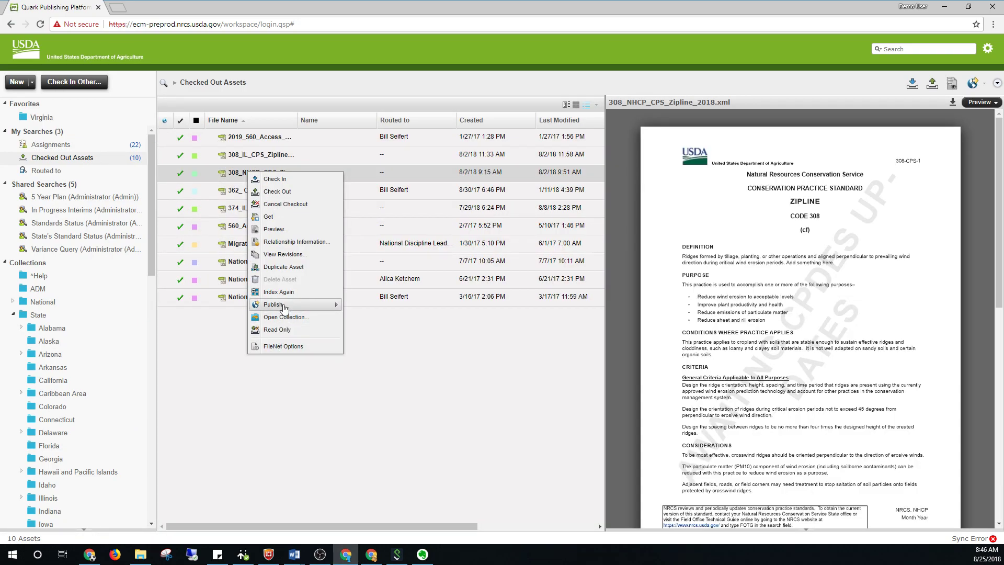
{"action": "left_click", "coordinate": [284, 321]}
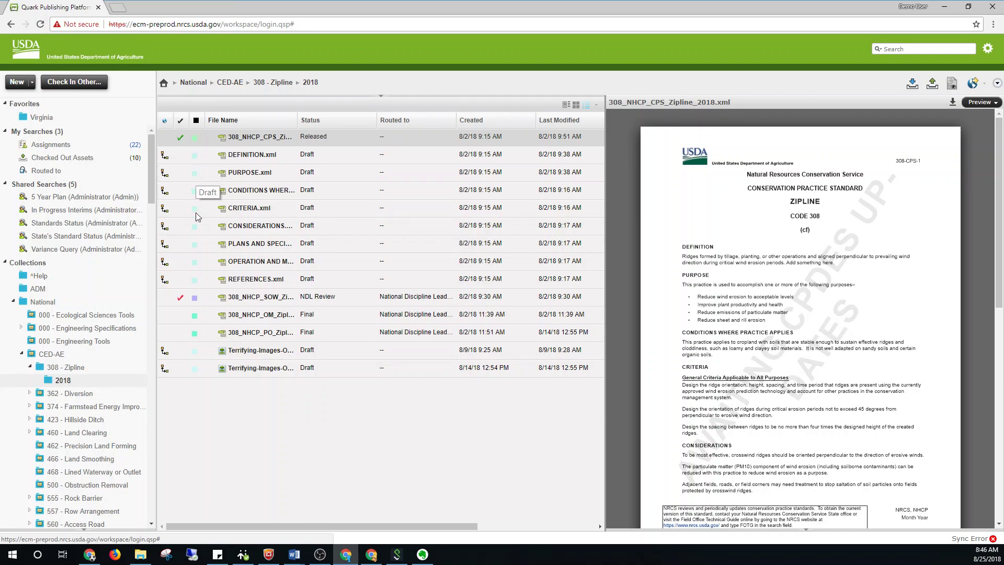
{"action": "right_click", "coordinate": [194, 331]}
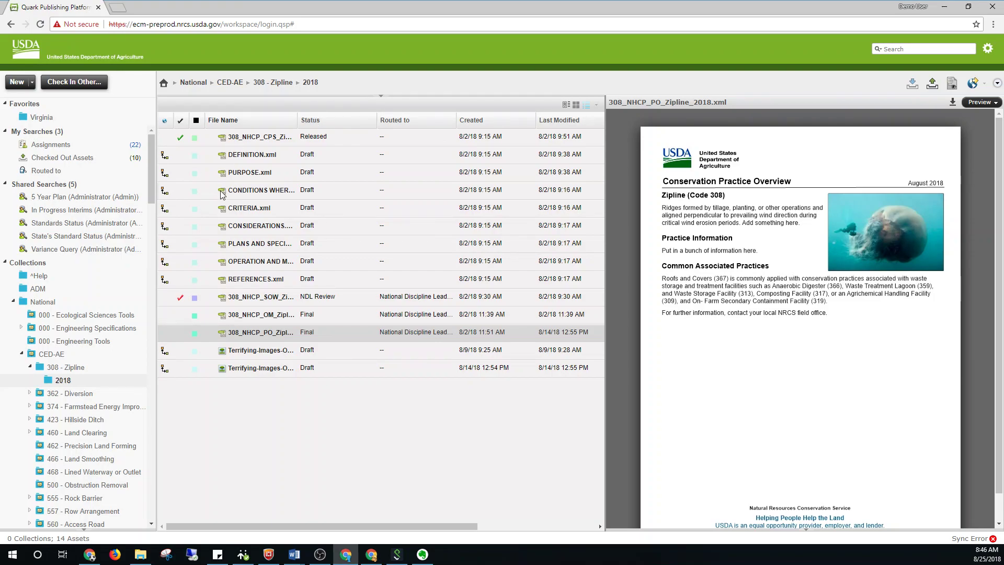
- Show the 2018 Zipline assets as a list with thumbnails and details, then as a large thumbnail grid, and look through the grid
{"action": "left_click", "coordinate": [567, 106]}
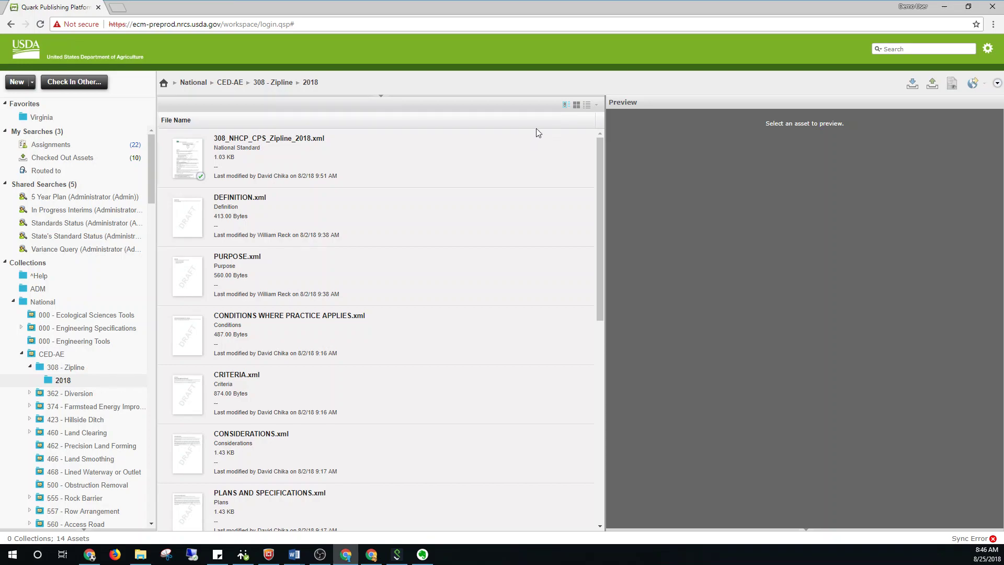
{"action": "left_click", "coordinate": [578, 110]}
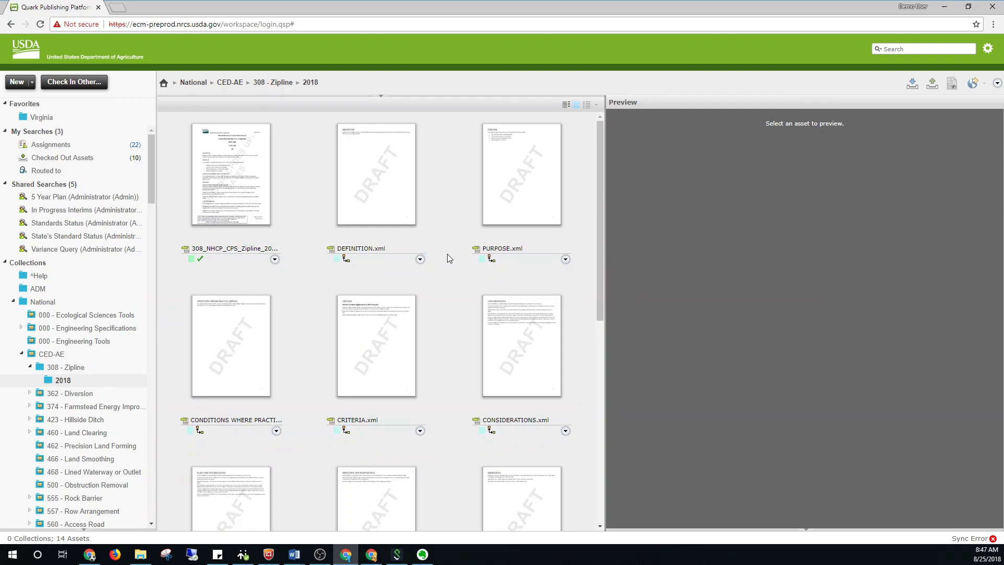
{"action": "scroll", "coordinate": [441, 350], "scroll_direction": "down", "scroll_amount": 3}
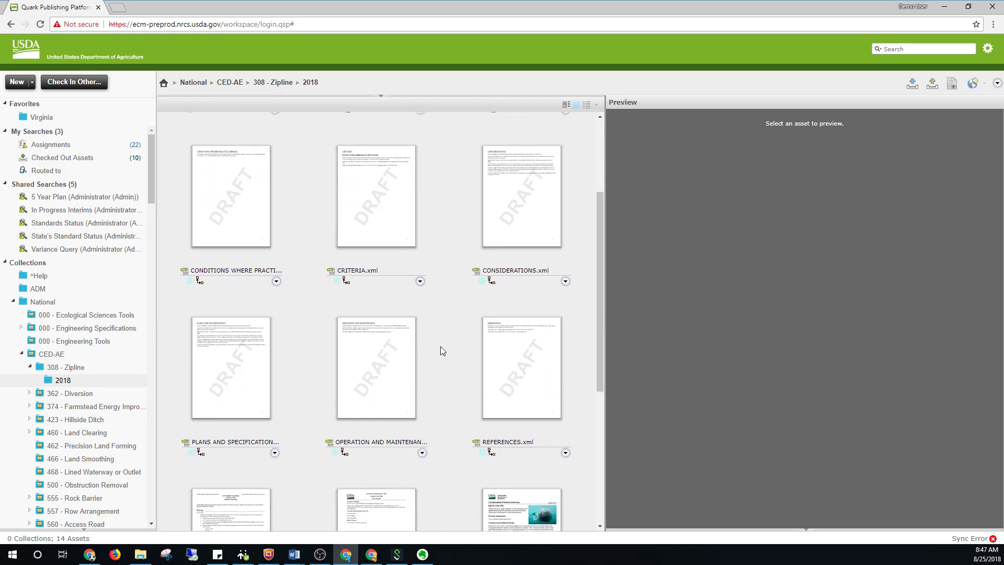
{"action": "scroll", "coordinate": [441, 350], "scroll_direction": "down", "scroll_amount": 4}
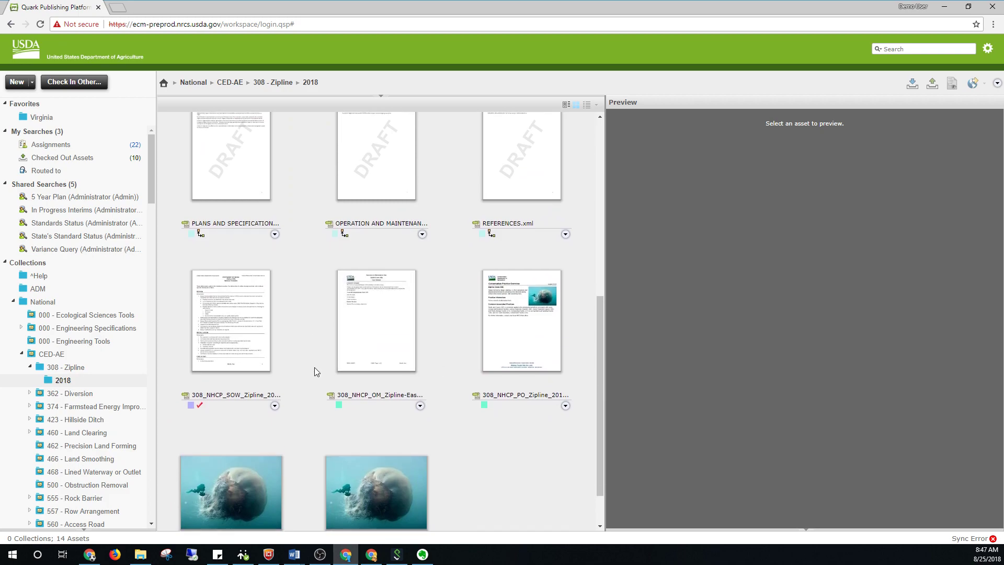
{"action": "scroll", "coordinate": [455, 345], "scroll_direction": "up", "scroll_amount": 4}
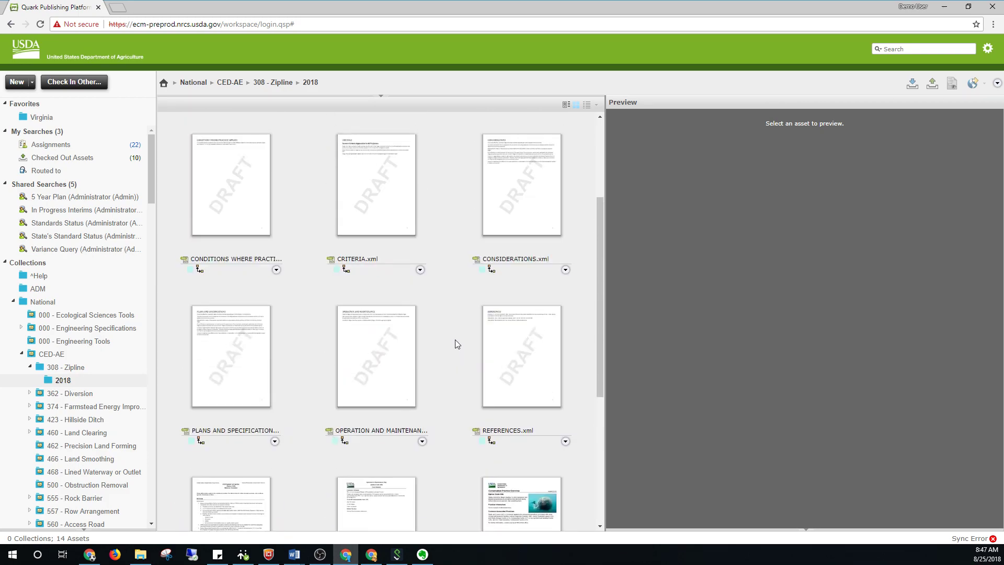
{"action": "scroll", "coordinate": [457, 343], "scroll_direction": "up", "scroll_amount": 3}
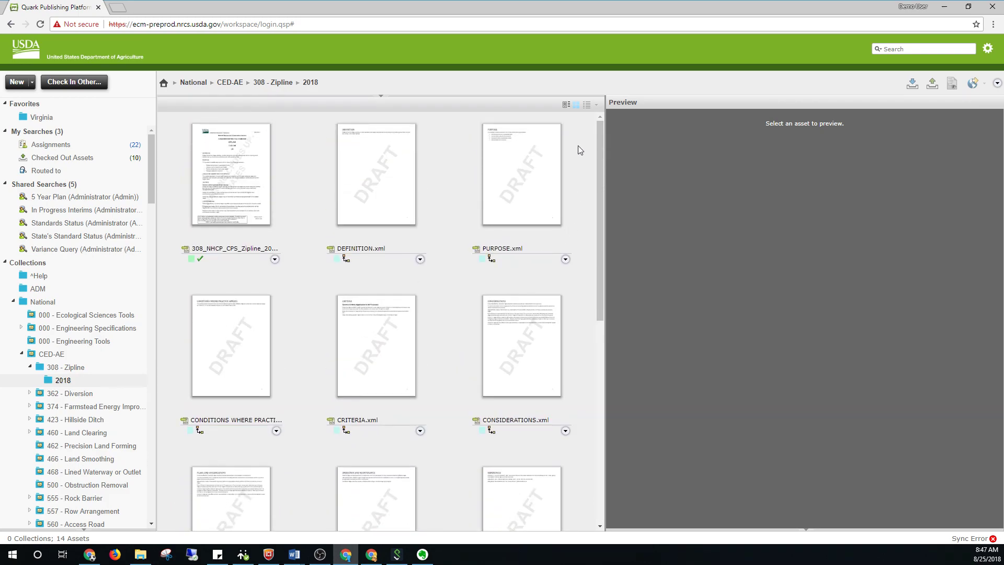
- Show the 2018 Zipline assets in list view and select Document Type as an additional column for the current view
{"action": "left_click", "coordinate": [586, 104]}
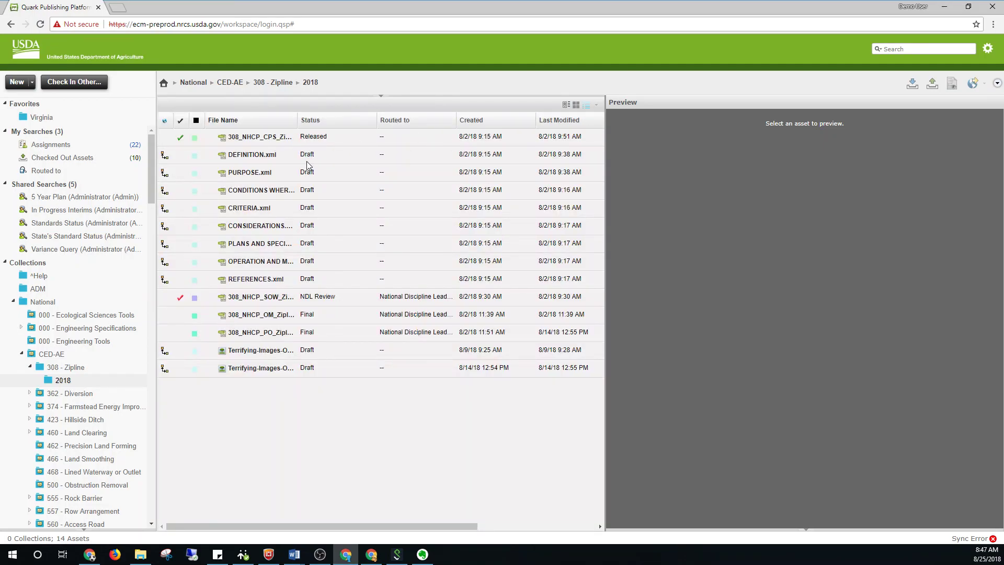
{"action": "left_click", "coordinate": [598, 106]}
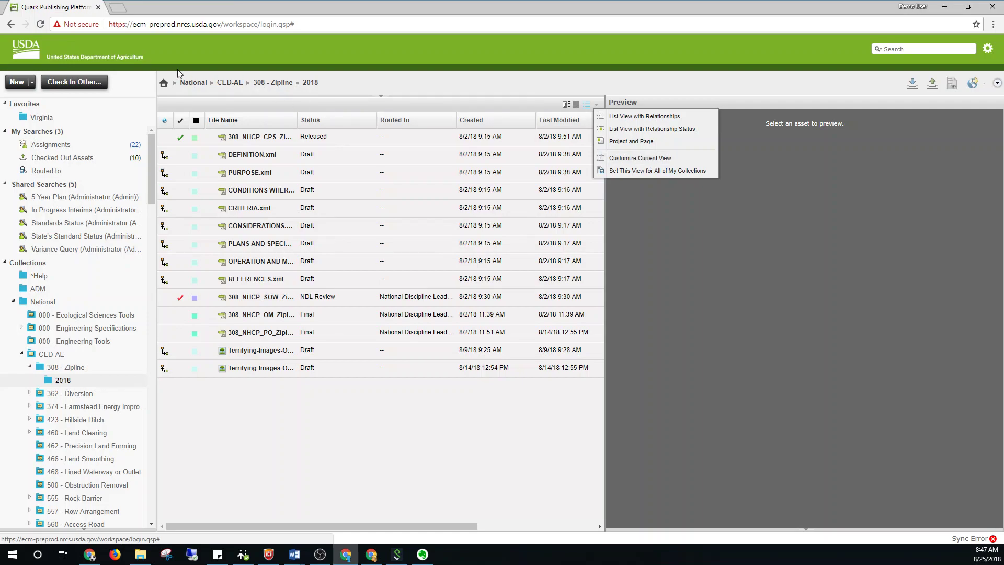
{"action": "left_click", "coordinate": [611, 160]}
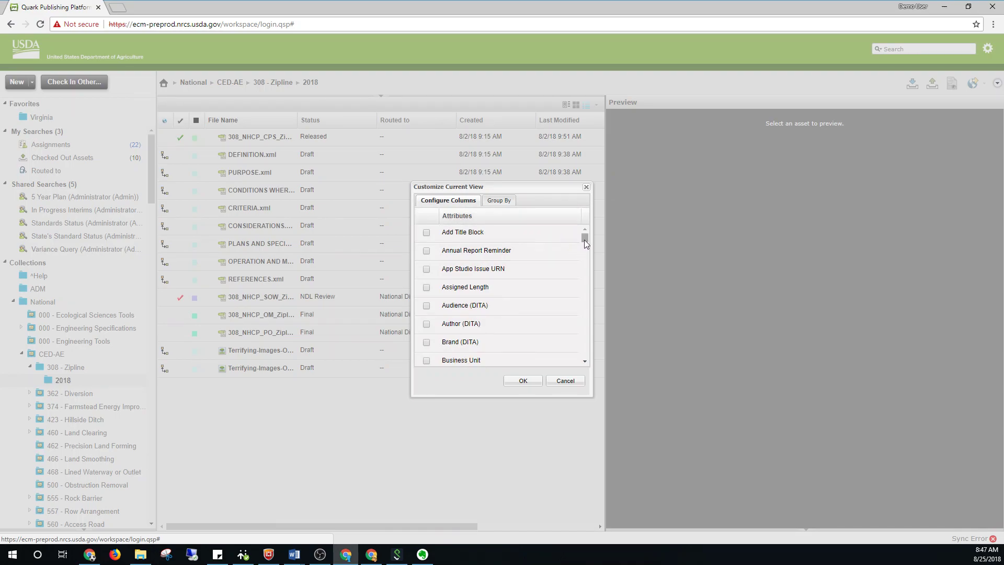
{"action": "left_click_drag", "start_coordinate": [585, 239], "coordinate": [589, 272]}
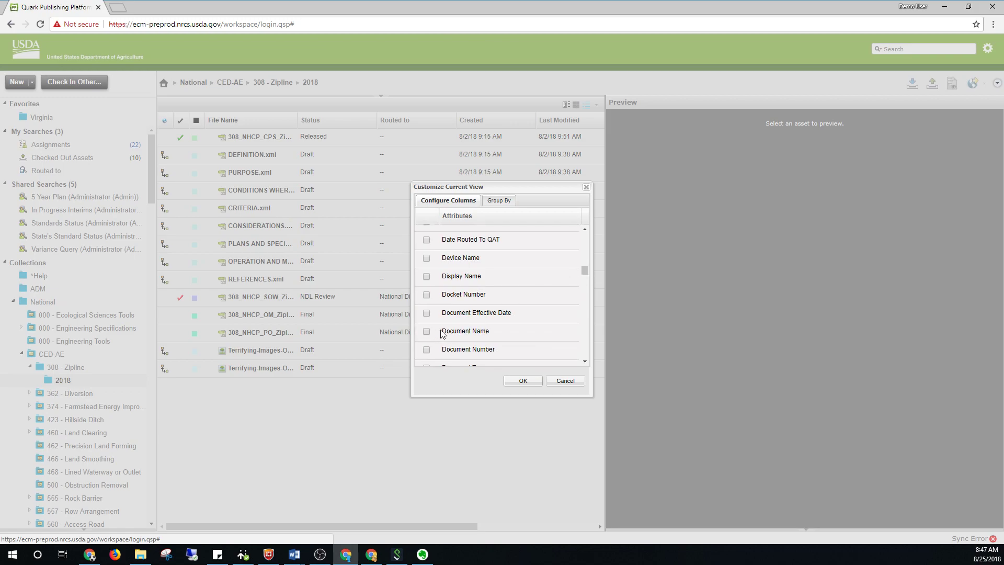
{"action": "scroll", "coordinate": [432, 296], "scroll_direction": "down", "scroll_amount": 1}
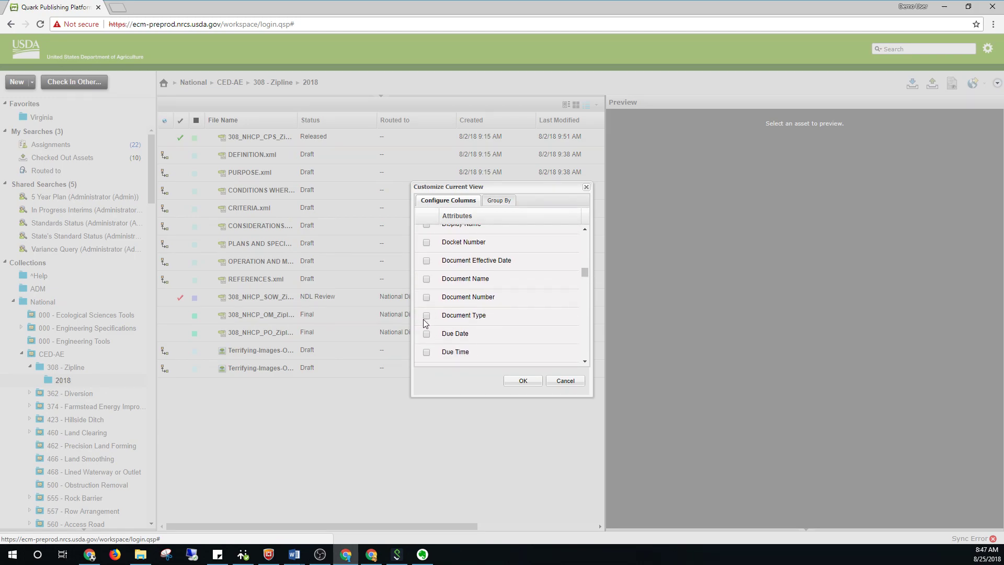
{"action": "left_click", "coordinate": [424, 317]}
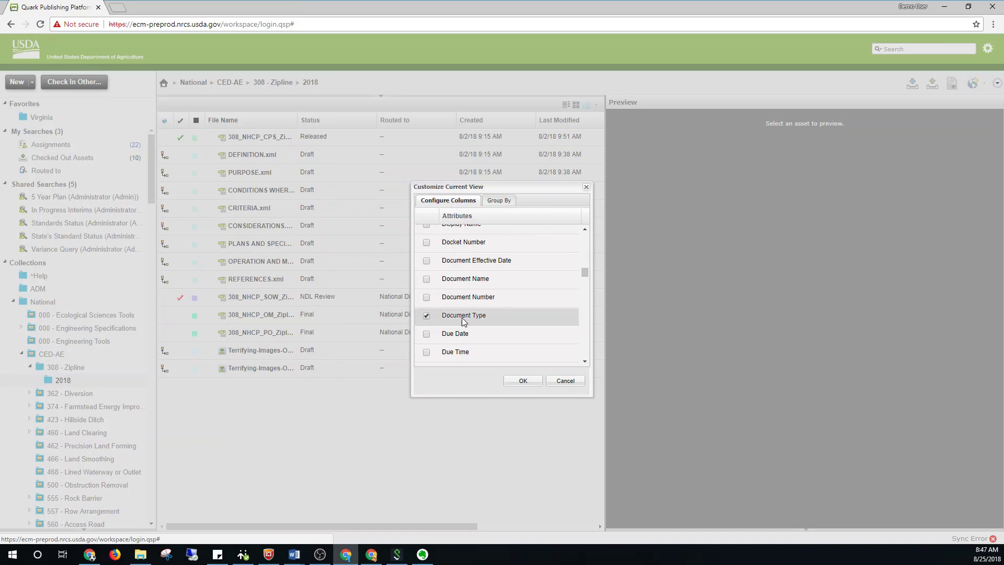
- Add the Language and Lifespan (Years) columns to the view, apply the changes, and widen the asset list into the preview area
{"action": "scroll", "coordinate": [462, 320], "scroll_direction": "down", "scroll_amount": 2}
{"action": "scroll", "coordinate": [486, 314], "scroll_direction": "down", "scroll_amount": 4}
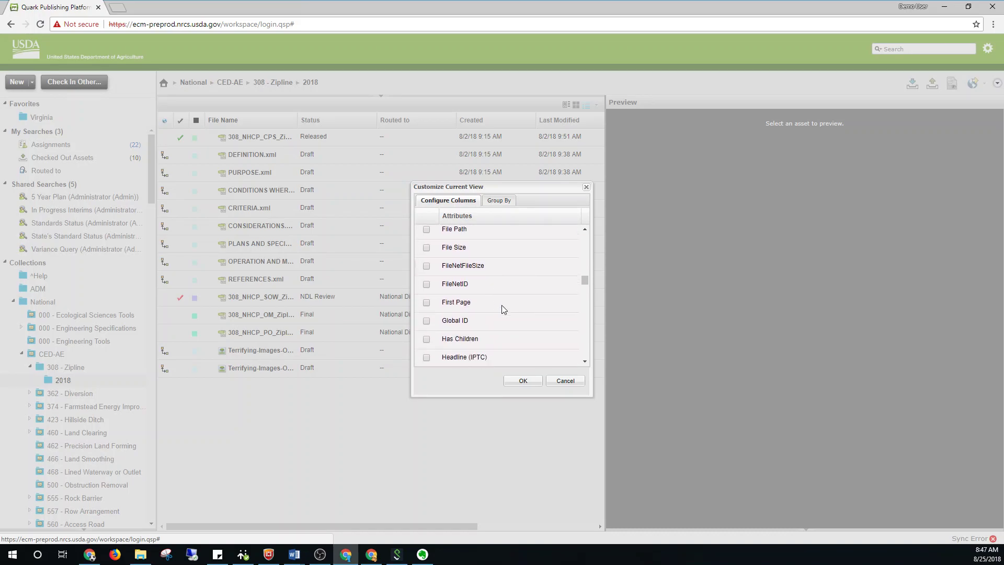
{"action": "scroll", "coordinate": [503, 308], "scroll_direction": "down", "scroll_amount": 5}
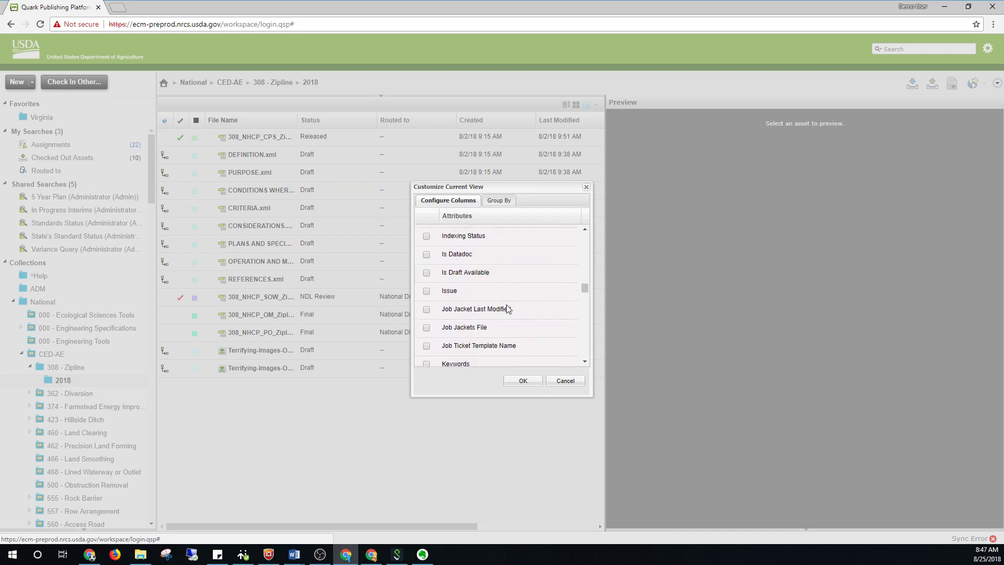
{"action": "left_click", "coordinate": [426, 235]}
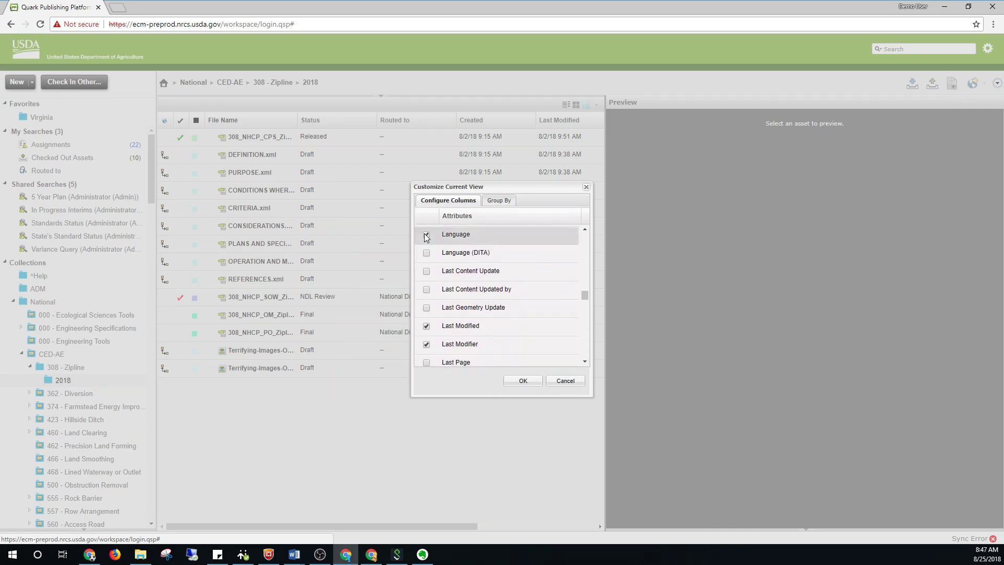
{"action": "scroll", "coordinate": [531, 295], "scroll_direction": "down", "scroll_amount": 2}
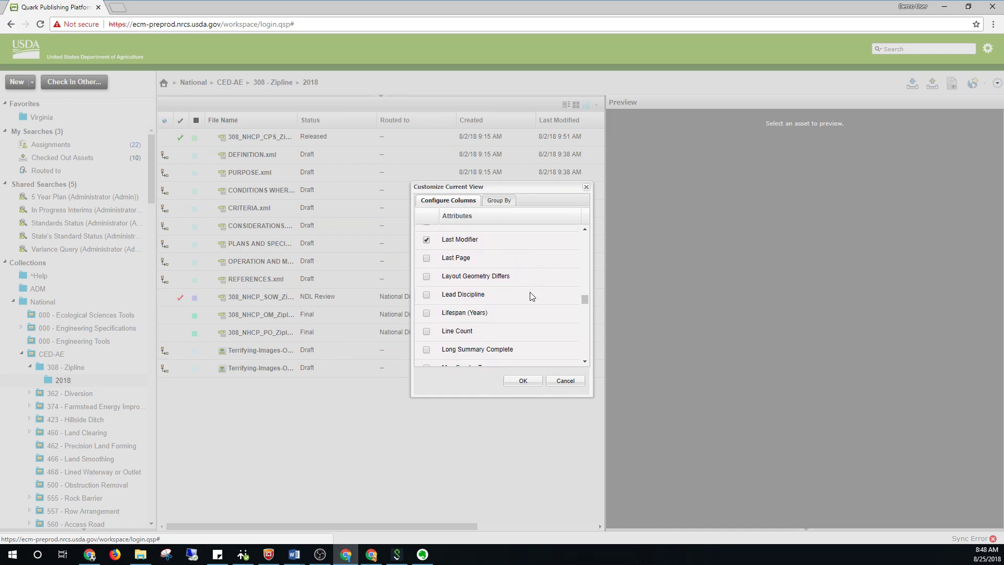
{"action": "left_click", "coordinate": [426, 312]}
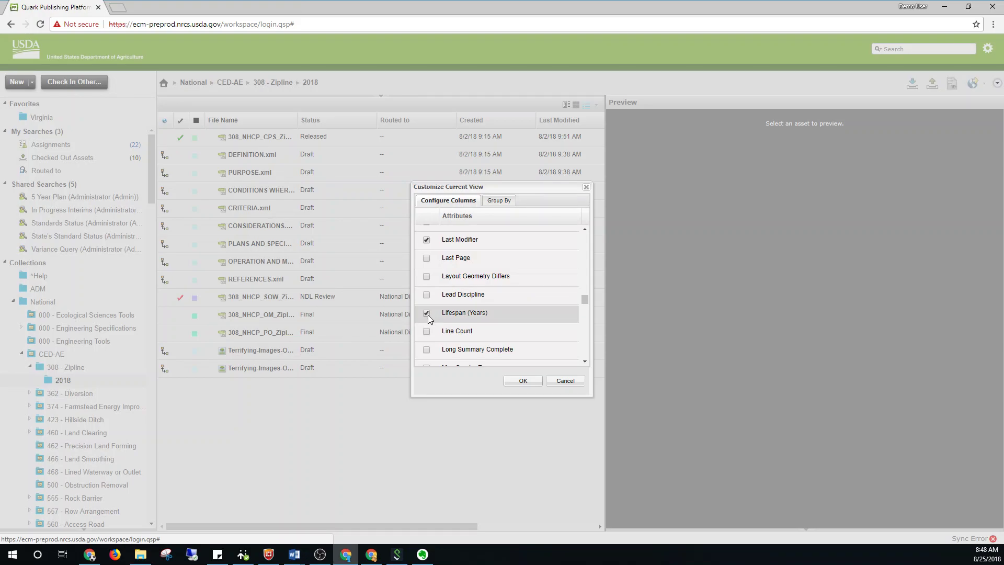
{"action": "left_click", "coordinate": [523, 381]}
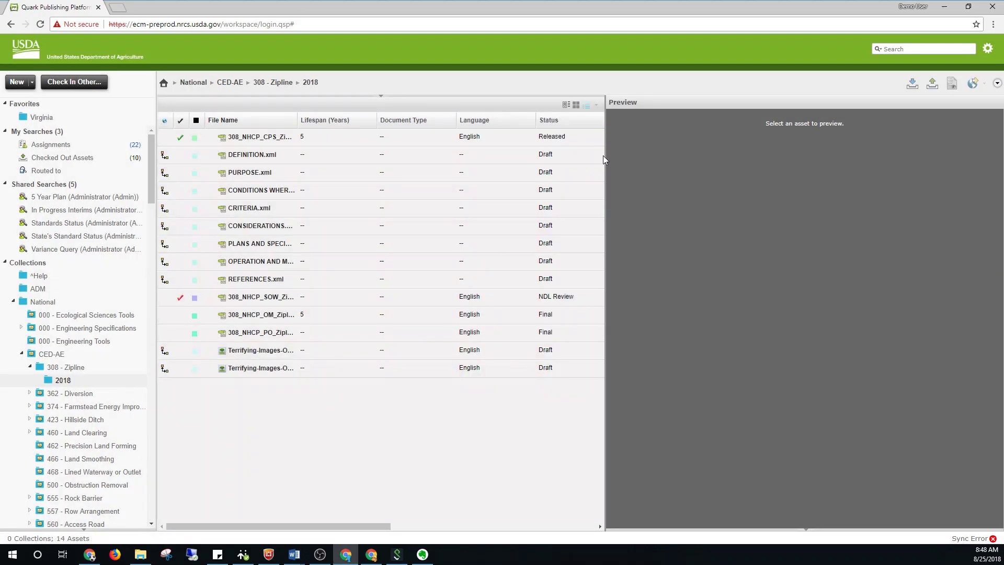
{"action": "left_click_drag", "start_coordinate": [605, 157], "coordinate": [897, 156]}
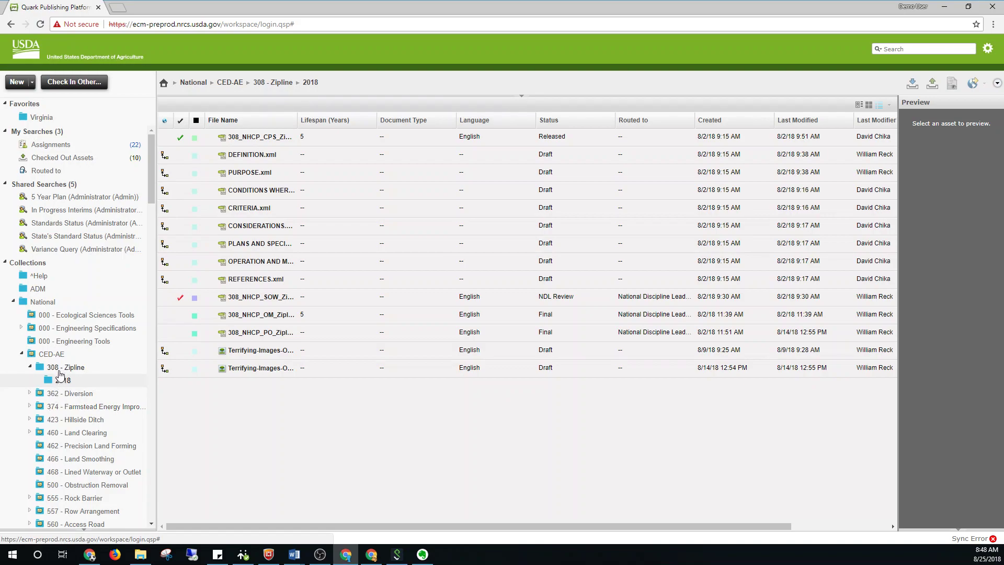
- Set this view for all collections and open the 2017 collection under 362 - Diversion
{"action": "left_click", "coordinate": [888, 105]}
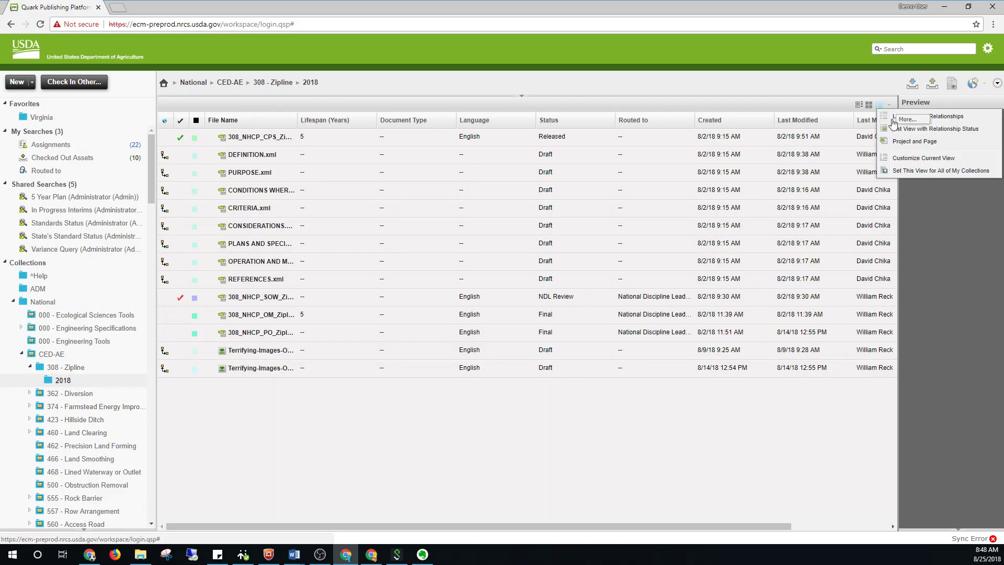
{"action": "left_click", "coordinate": [918, 171]}
{"action": "left_click", "coordinate": [28, 393]}
{"action": "left_click", "coordinate": [61, 410]}
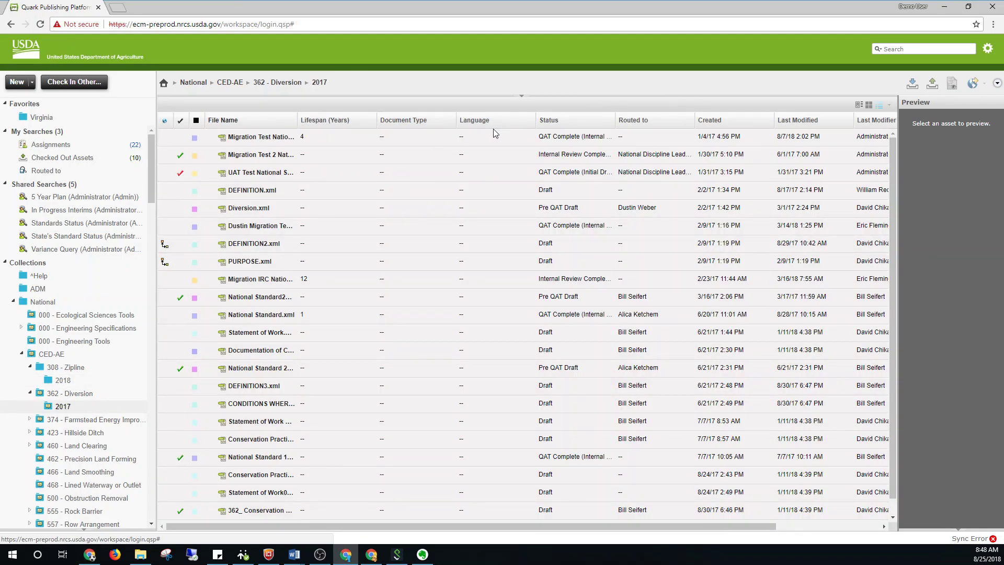
- Customize the 2017 Diversion view to remove the Lifespan (Years) and Language columns
{"action": "left_click", "coordinate": [890, 106]}
{"action": "left_click", "coordinate": [902, 156]}
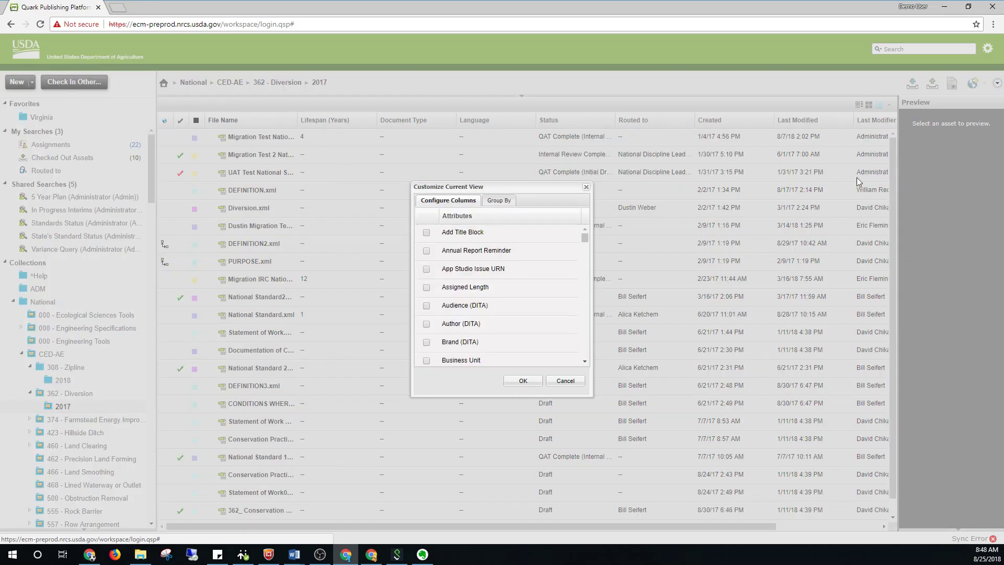
{"action": "left_click_drag", "start_coordinate": [584, 238], "coordinate": [584, 280]}
{"action": "scroll", "coordinate": [511, 282], "scroll_direction": "down", "scroll_amount": 5}
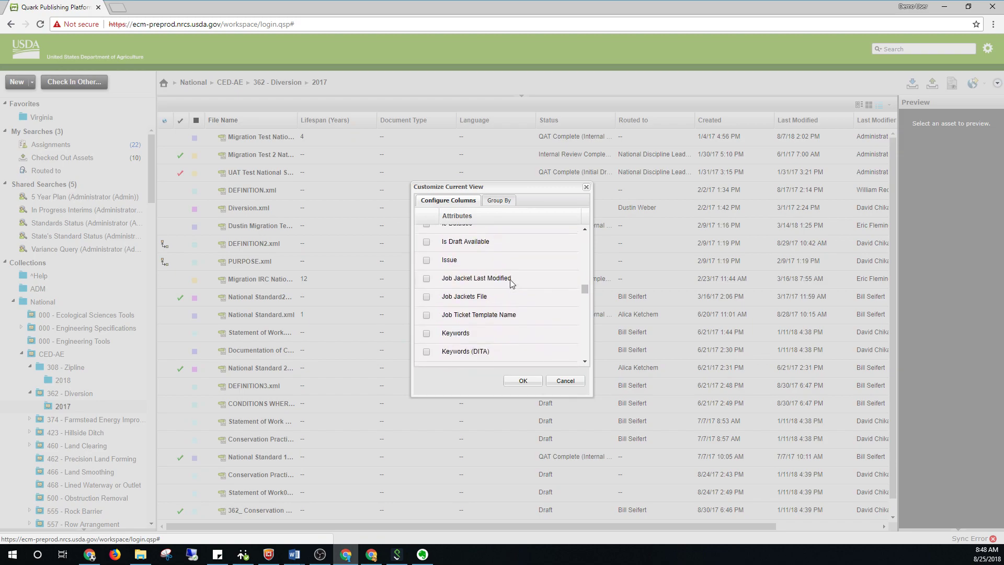
{"action": "scroll", "coordinate": [507, 297], "scroll_direction": "down", "scroll_amount": 3}
{"action": "scroll", "coordinate": [437, 309], "scroll_direction": "up", "scroll_amount": 5}
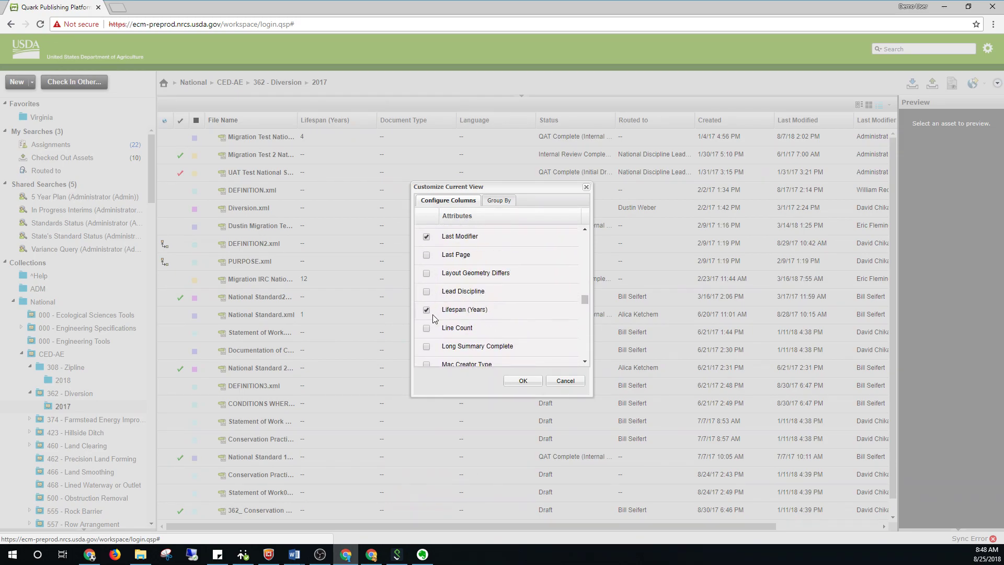
{"action": "scroll", "coordinate": [429, 306], "scroll_direction": "up", "scroll_amount": 2}
{"action": "scroll", "coordinate": [431, 305], "scroll_direction": "down", "scroll_amount": 5}
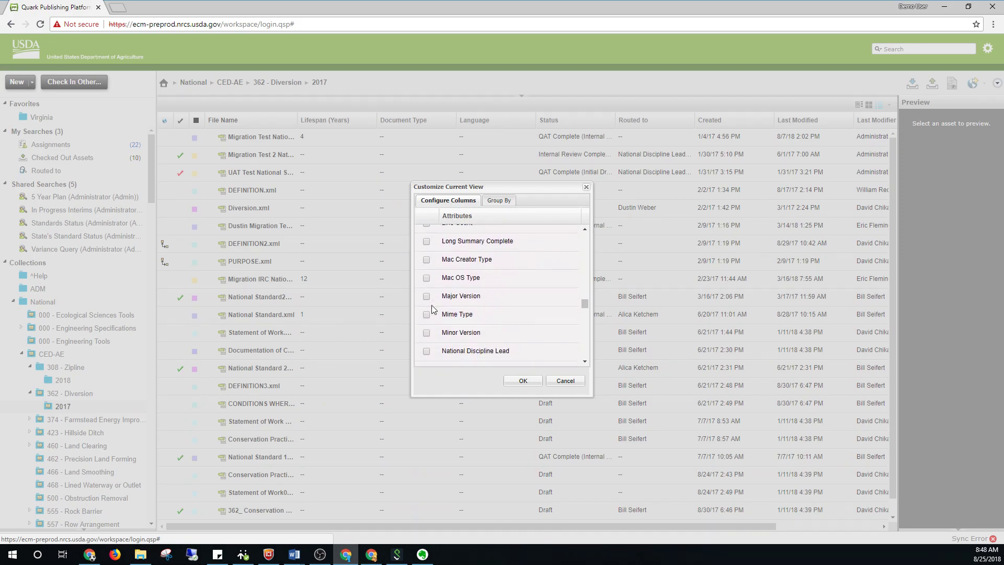
{"action": "scroll", "coordinate": [432, 303], "scroll_direction": "up", "scroll_amount": 6}
{"action": "scroll", "coordinate": [443, 299], "scroll_direction": "down", "scroll_amount": 1}
{"action": "scroll", "coordinate": [444, 299], "scroll_direction": "down", "scroll_amount": 5}
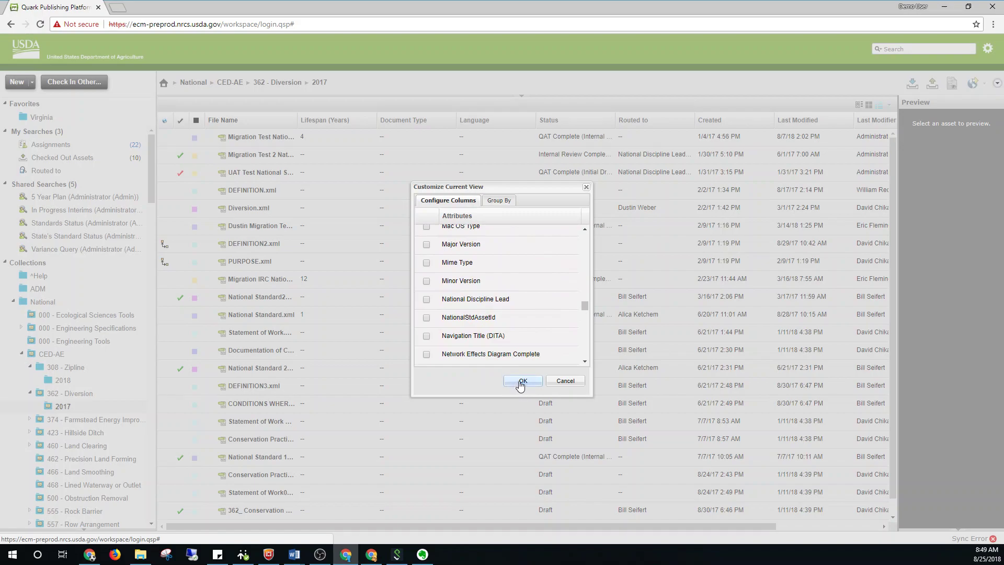
{"action": "left_click", "coordinate": [523, 381]}
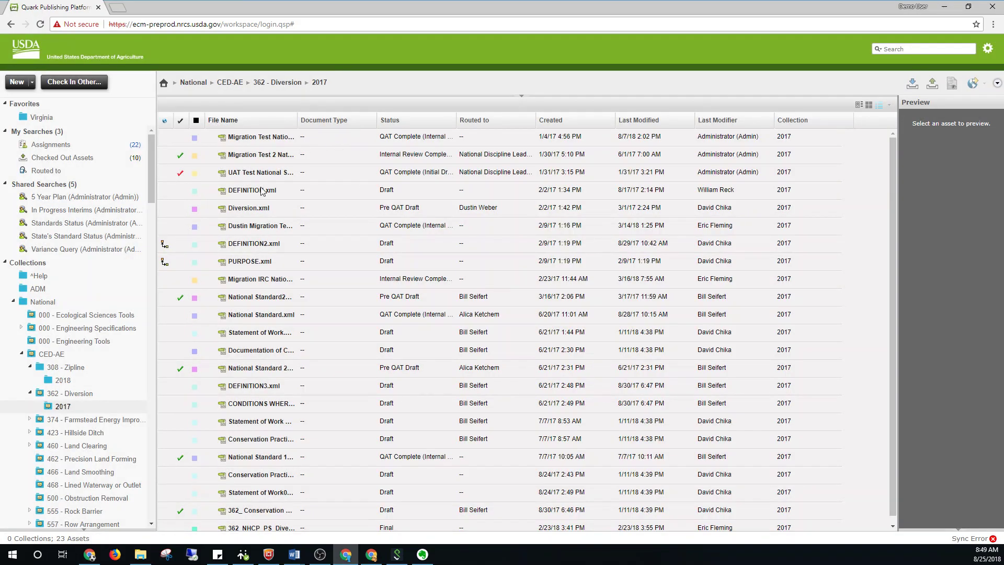
- Compare the columns with the 2018 Zipline collection, then set the 2017 Diversion view for all collections
{"action": "left_click", "coordinate": [63, 380]}
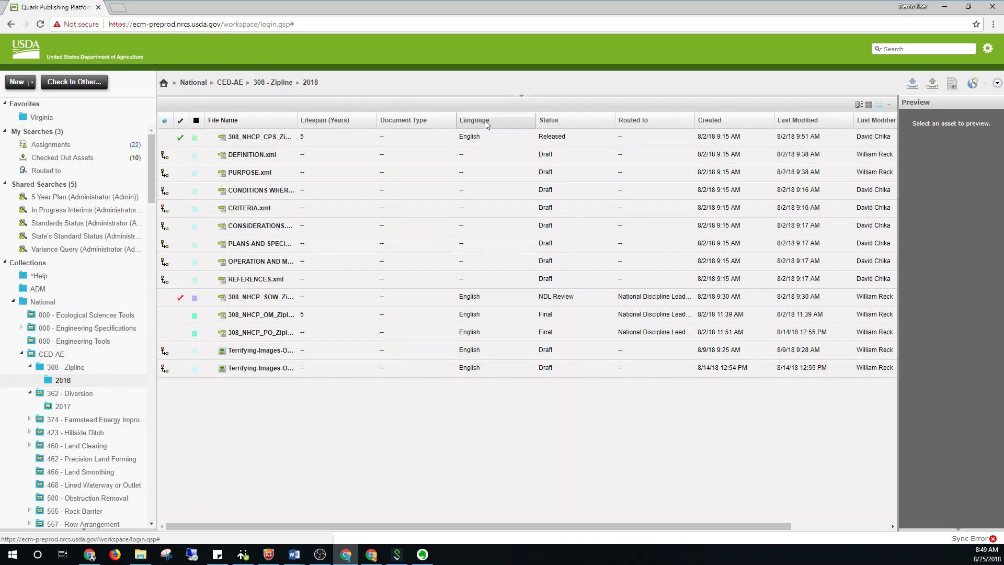
{"action": "left_click", "coordinate": [63, 407]}
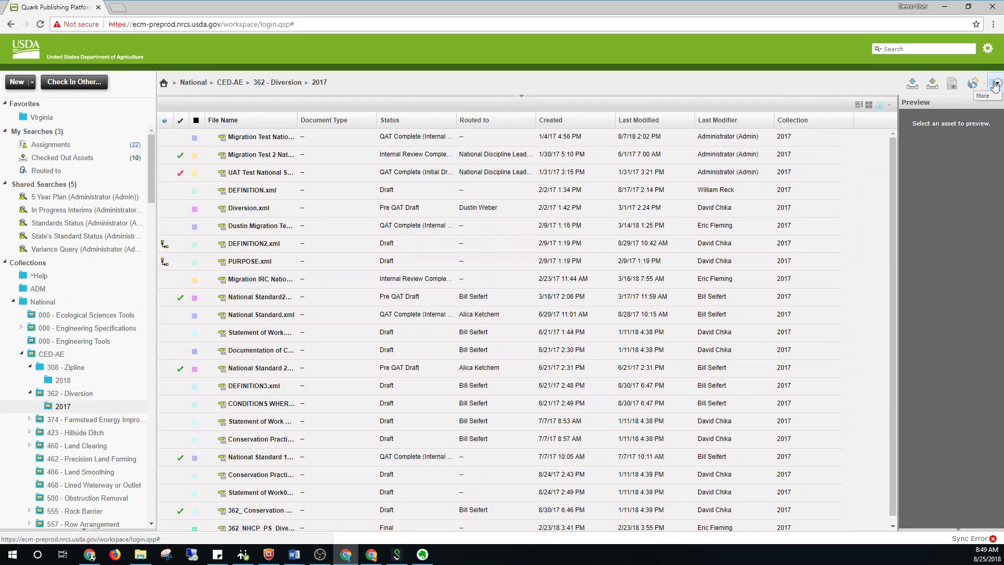
{"action": "left_click", "coordinate": [888, 105]}
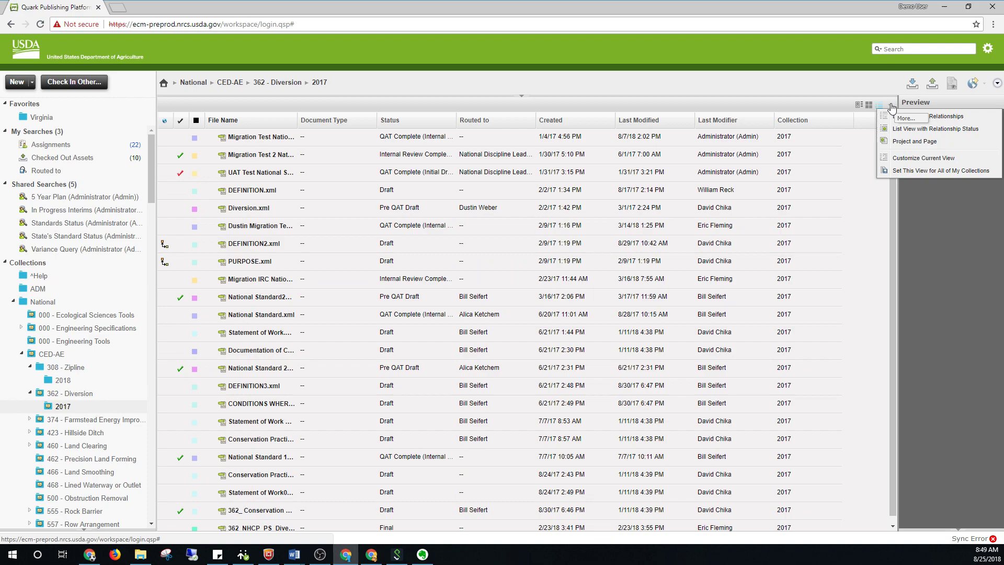
{"action": "left_click", "coordinate": [906, 172]}
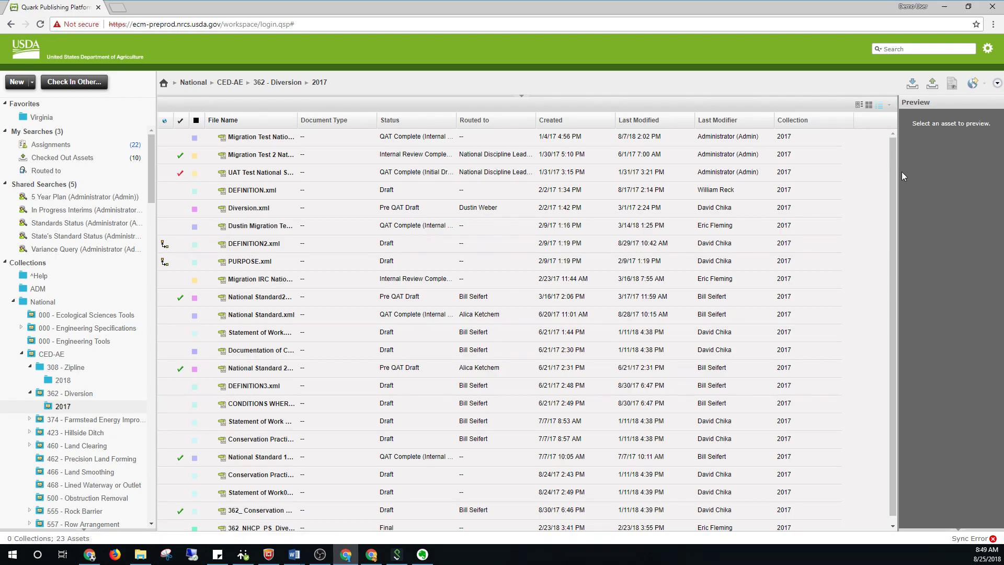
- Customize the 2017 Diversion view to group its assets by Status
{"action": "left_click", "coordinate": [888, 105]}
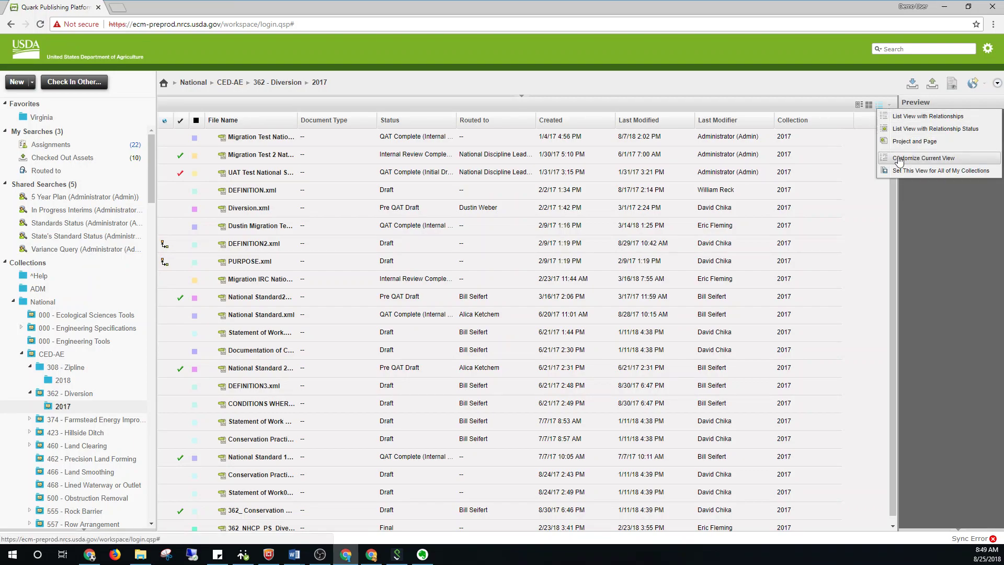
{"action": "left_click", "coordinate": [899, 158]}
{"action": "left_click", "coordinate": [496, 201]}
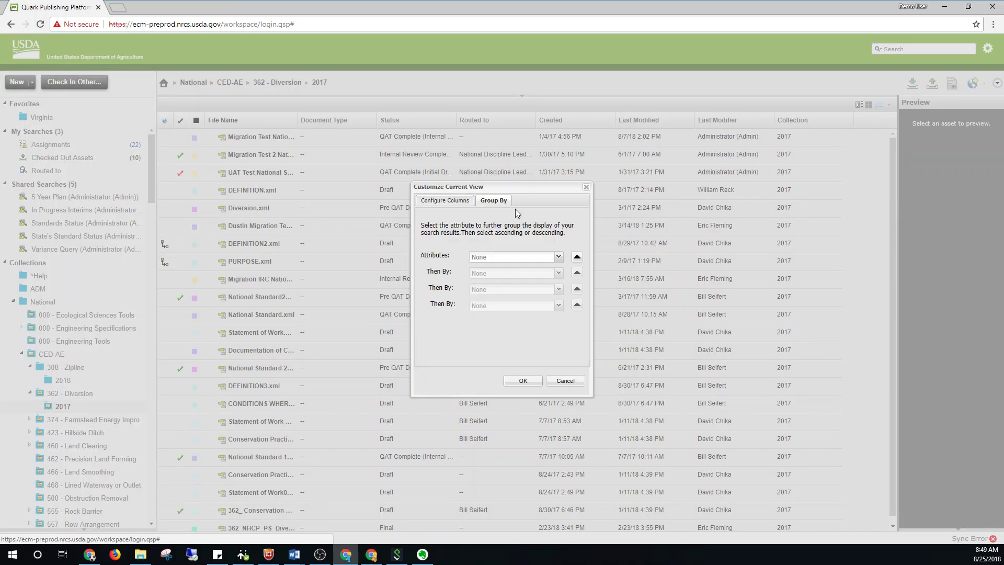
{"action": "left_click", "coordinate": [559, 258]}
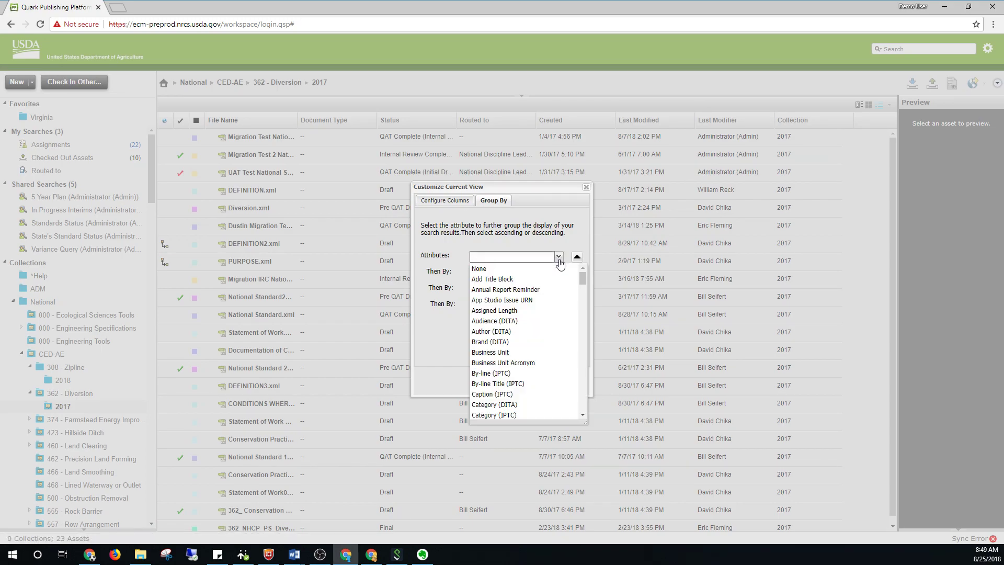
{"action": "scroll", "coordinate": [562, 282], "scroll_direction": "down", "scroll_amount": 10}
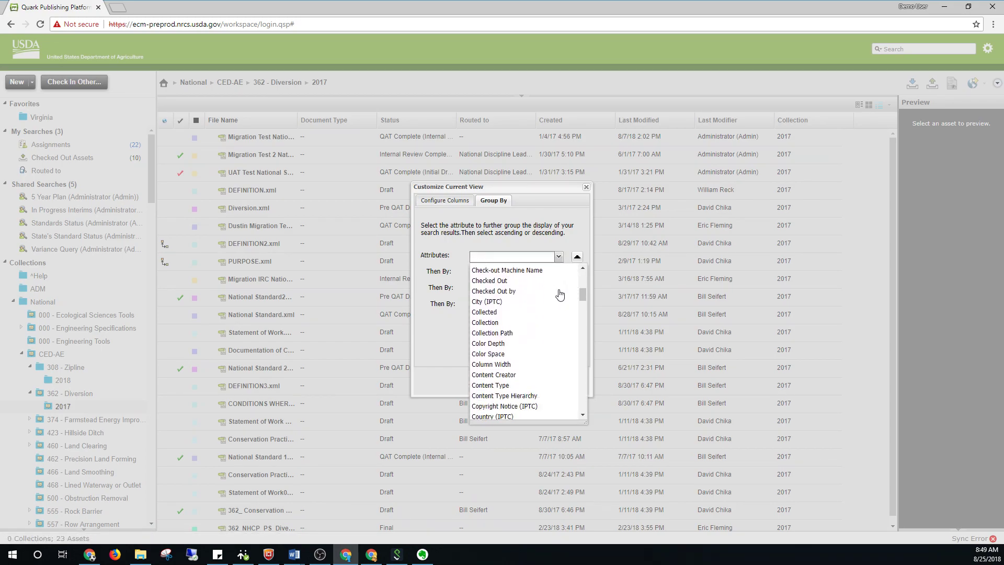
{"action": "scroll", "coordinate": [567, 324], "scroll_direction": "down", "scroll_amount": 3}
{"action": "scroll", "coordinate": [565, 322], "scroll_direction": "down", "scroll_amount": 3}
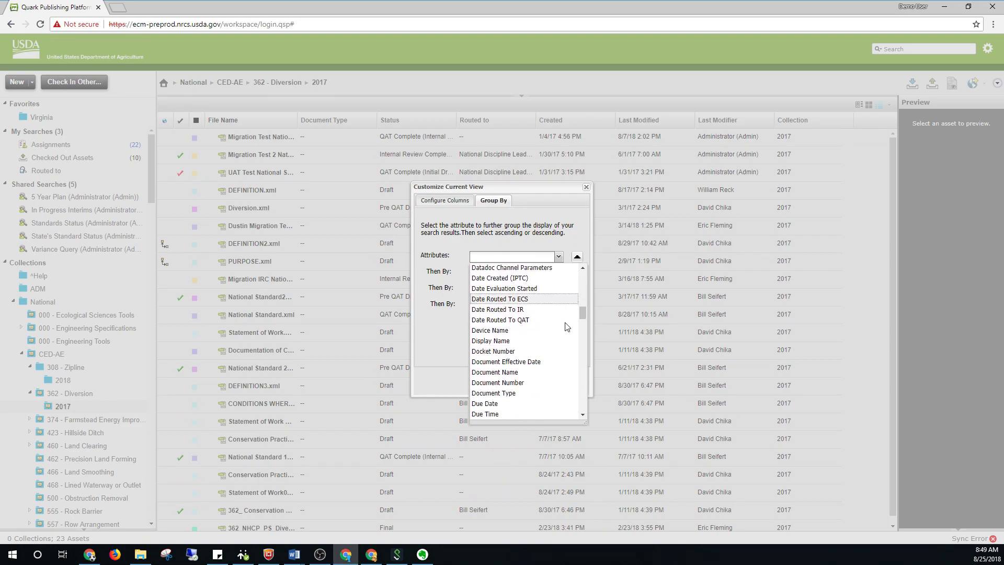
{"action": "scroll", "coordinate": [570, 314], "scroll_direction": "down", "scroll_amount": 2}
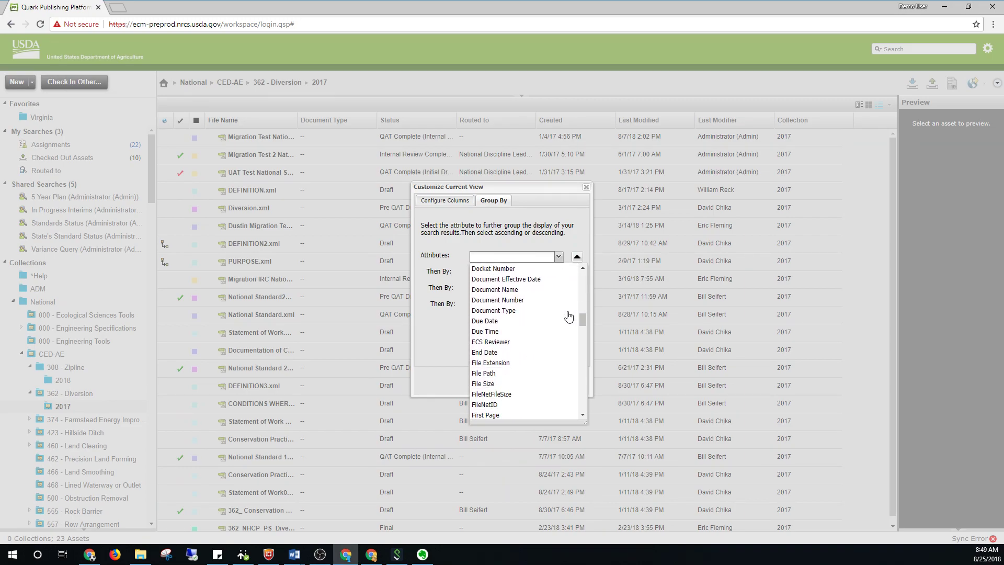
{"action": "scroll", "coordinate": [569, 317], "scroll_direction": "down", "scroll_amount": 15}
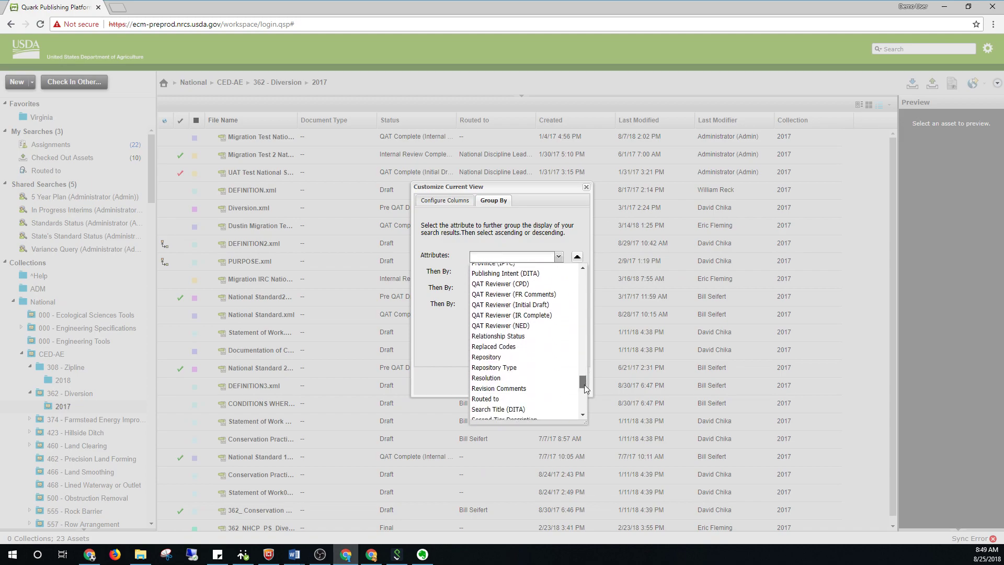
{"action": "scroll", "coordinate": [585, 387], "scroll_direction": "down", "scroll_amount": 4}
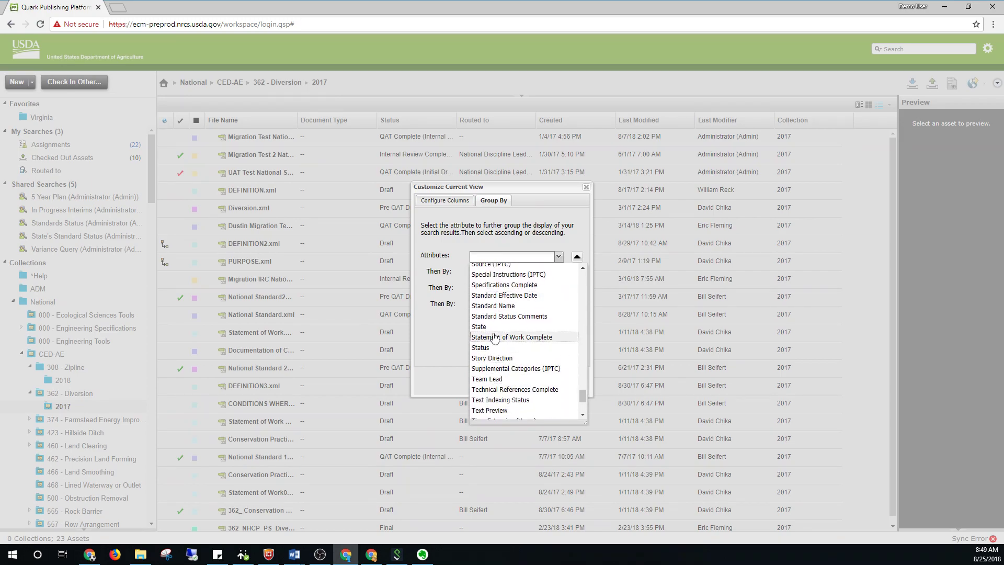
{"action": "left_click", "coordinate": [493, 346]}
{"action": "left_click", "coordinate": [533, 382]}
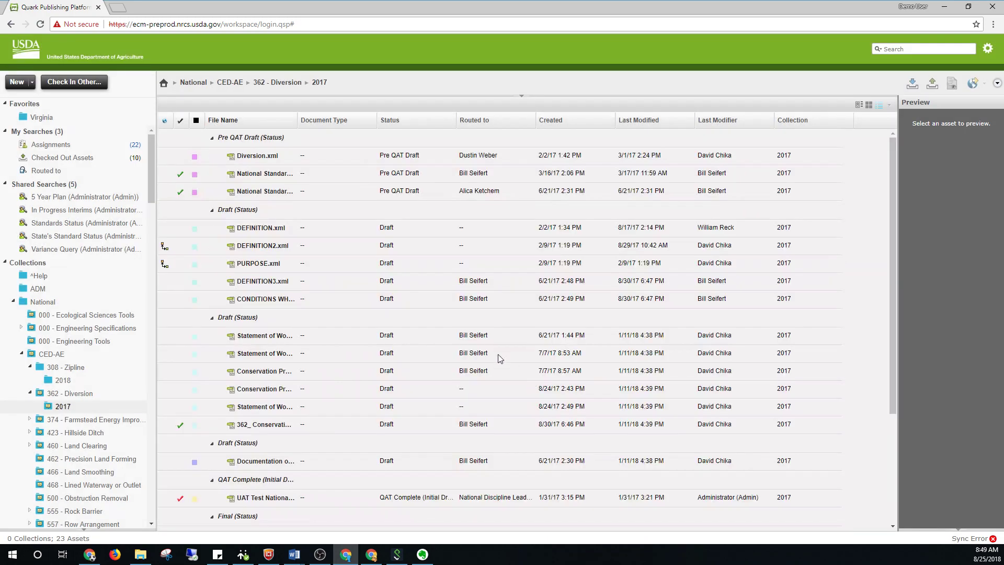
- Collapse all the status groups in the 2017 collection under 362 - Diversion
{"action": "left_click", "coordinate": [212, 137]}
{"action": "left_click", "coordinate": [212, 156]}
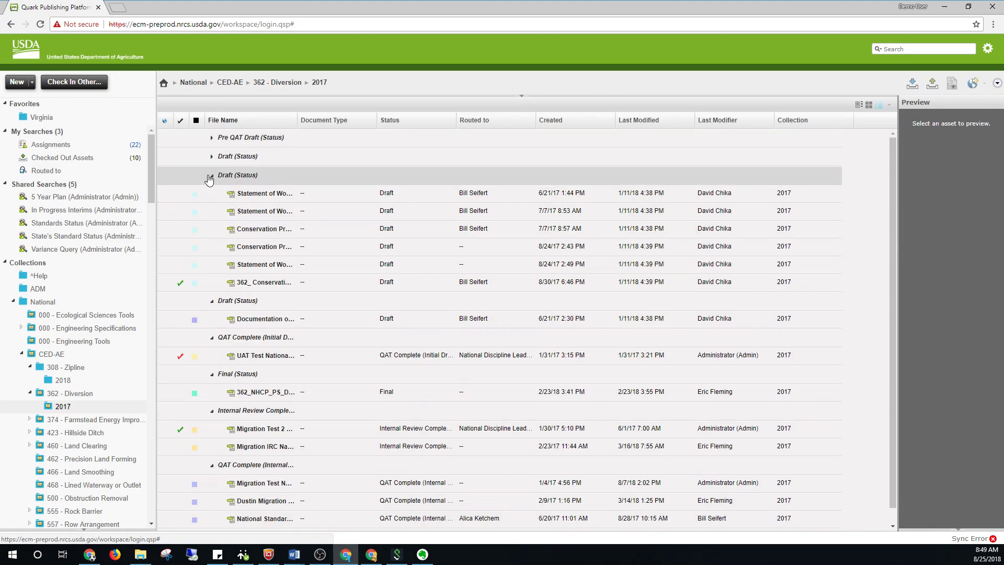
{"action": "left_click", "coordinate": [211, 175]}
{"action": "left_click", "coordinate": [212, 194]}
{"action": "left_click", "coordinate": [212, 213]}
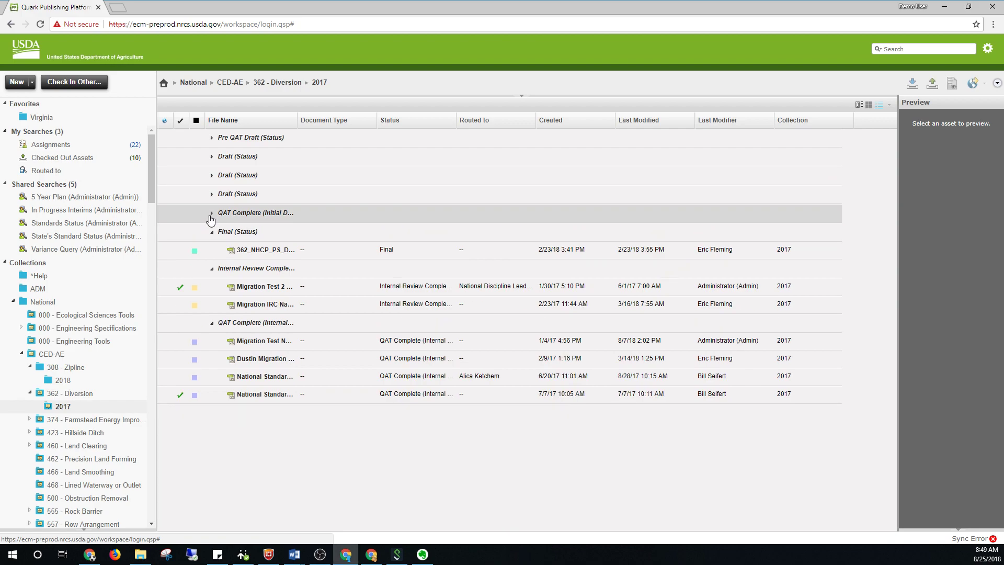
{"action": "left_click", "coordinate": [212, 232]}
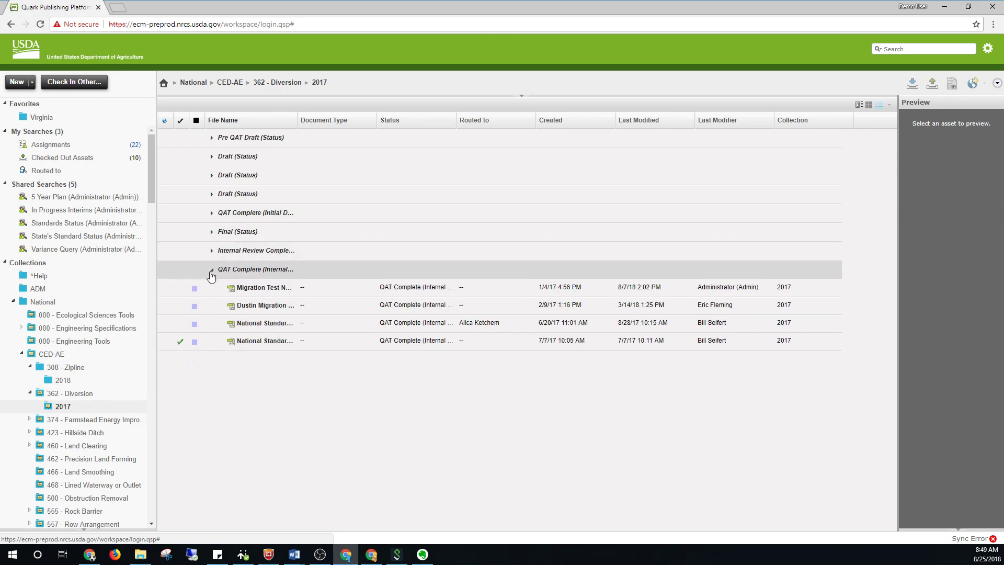
{"action": "left_click", "coordinate": [211, 270]}
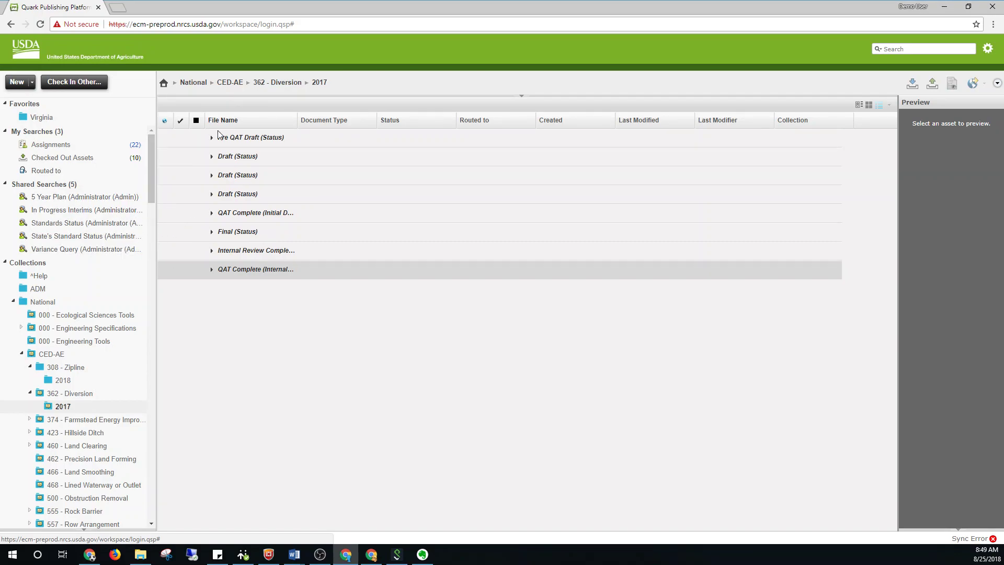
- Expand the last QAT Complete group and the three Draft groups to compare their assets, then collapse the last two Draft groups
{"action": "left_click", "coordinate": [211, 273]}
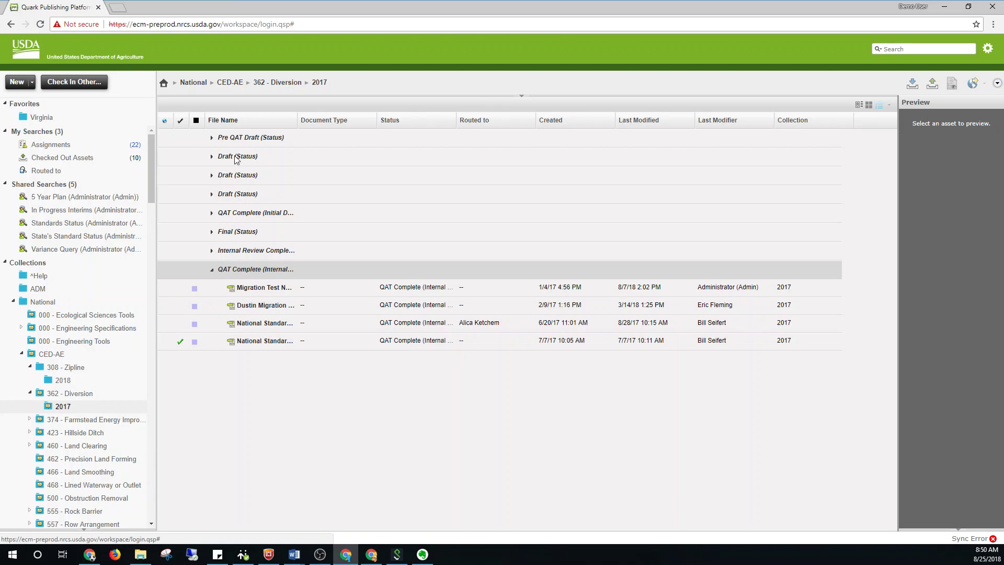
{"action": "left_click", "coordinate": [208, 161]}
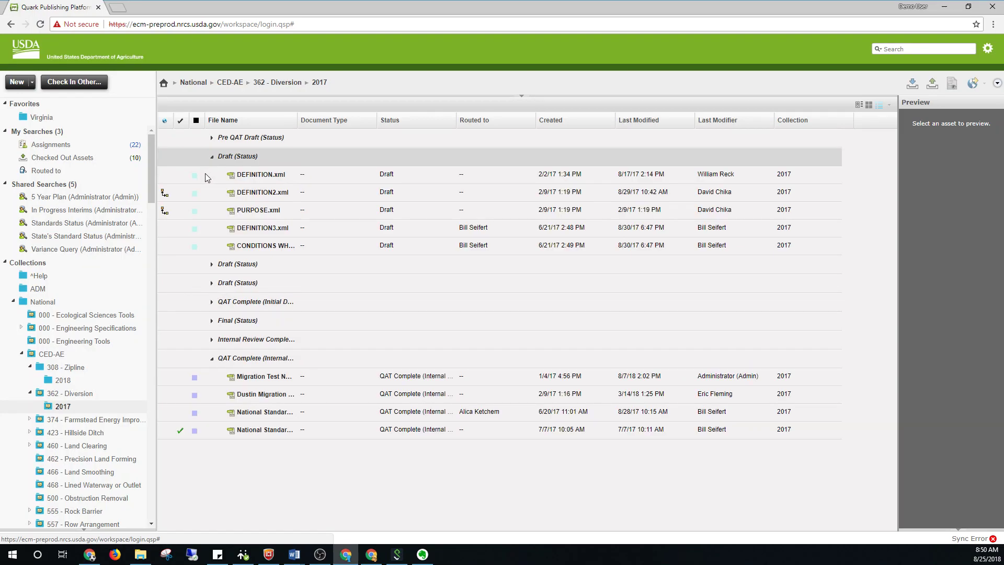
{"action": "left_click", "coordinate": [211, 265]}
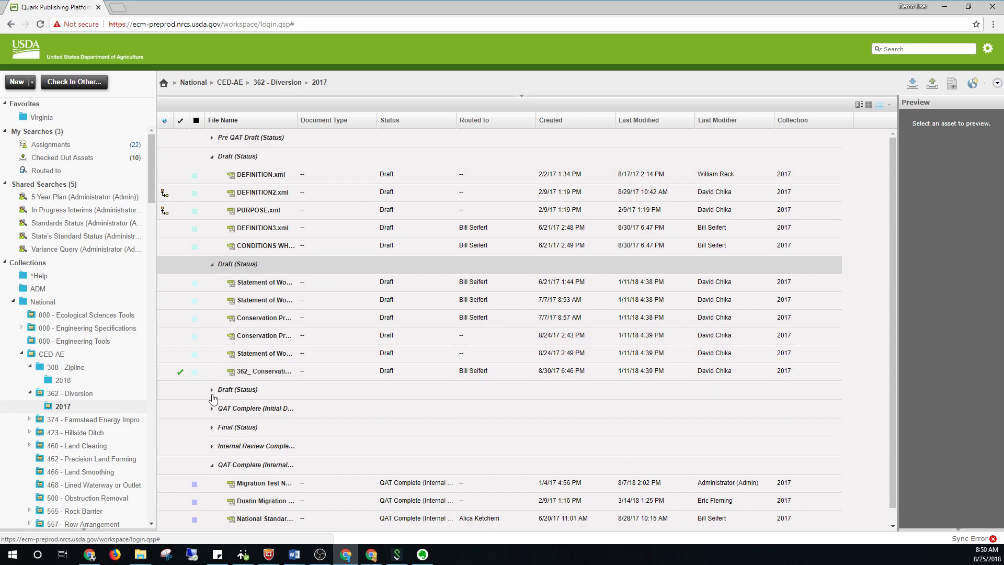
{"action": "left_click", "coordinate": [210, 390]}
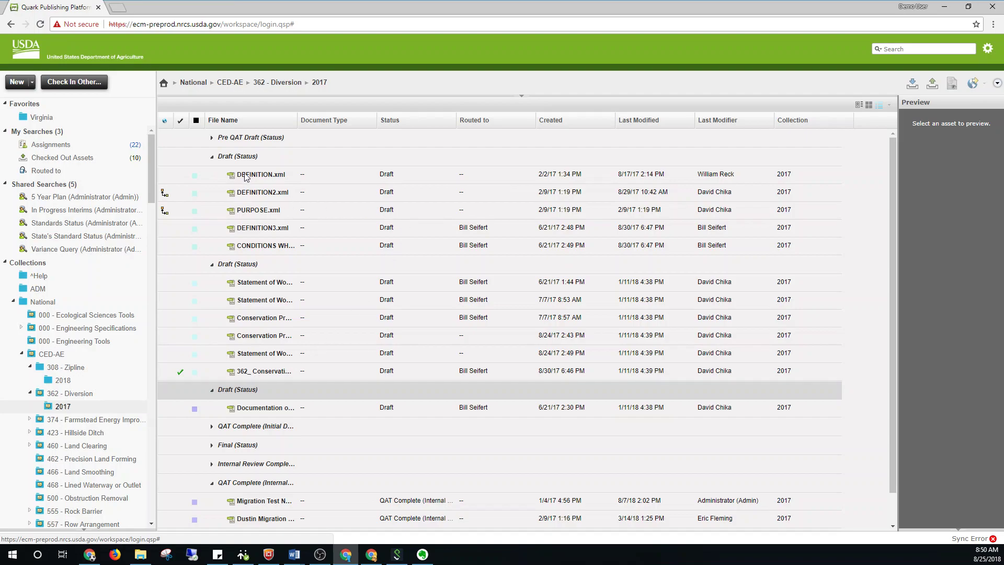
{"action": "left_click", "coordinate": [241, 159]}
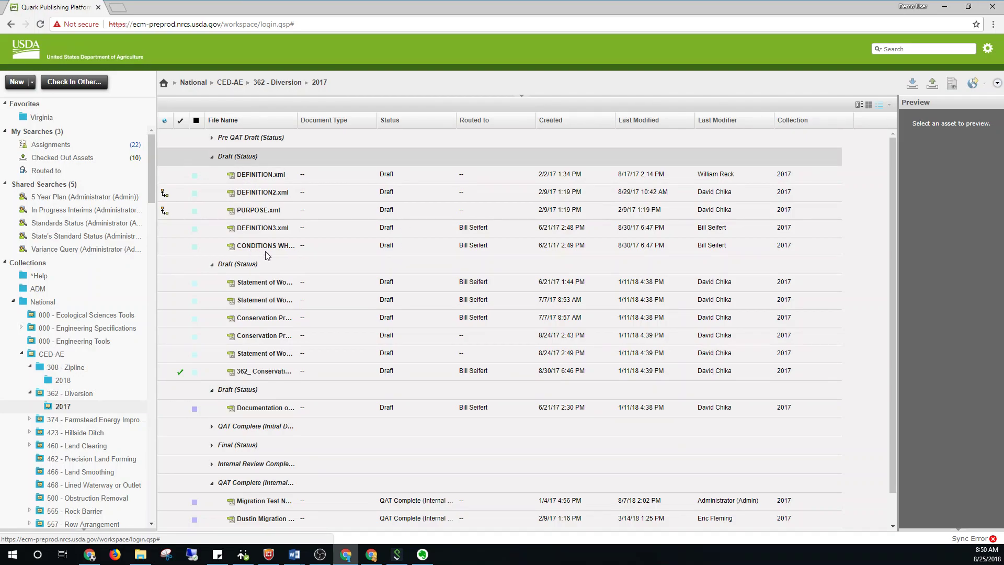
{"action": "left_click", "coordinate": [252, 270]}
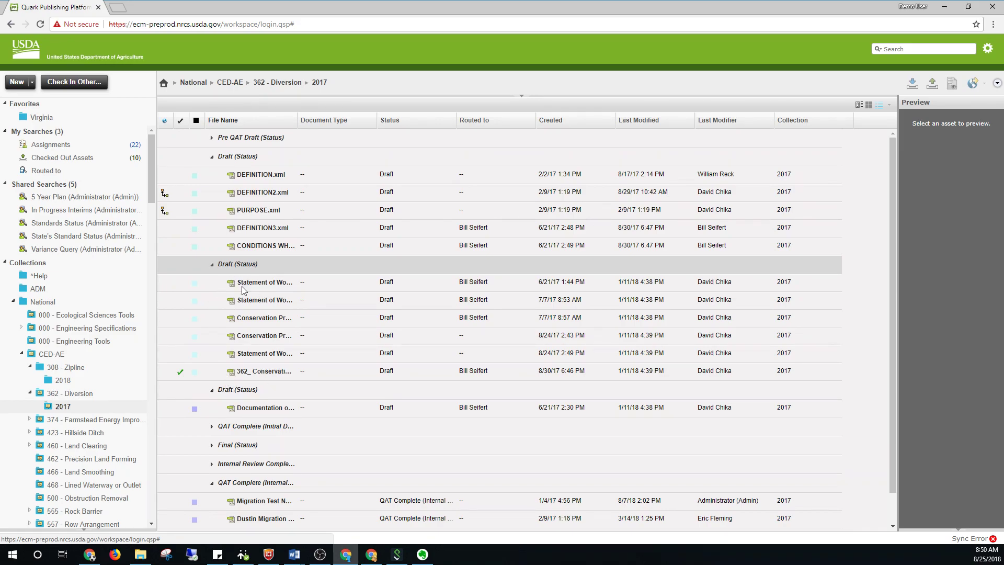
{"action": "left_click", "coordinate": [234, 393]}
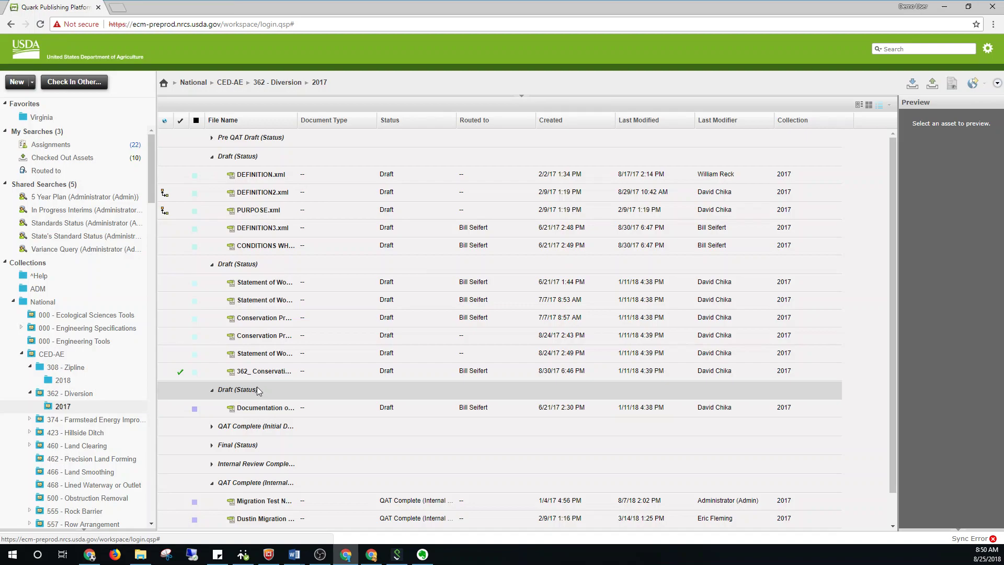
{"action": "left_click", "coordinate": [212, 390]}
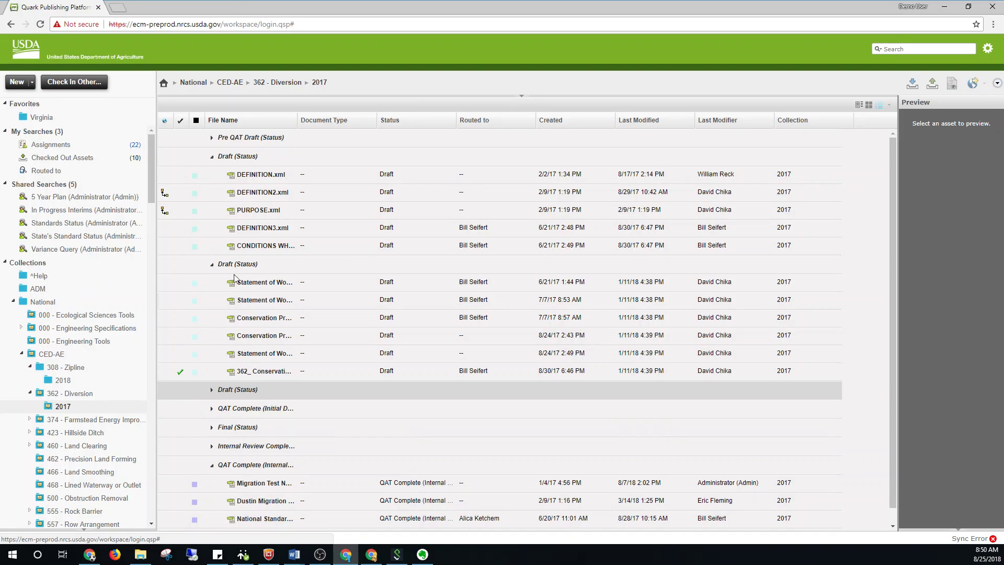
{"action": "left_click", "coordinate": [211, 264]}
- Customize the 2017 Diversion view to clear the Status grouping
{"action": "left_click", "coordinate": [888, 105]}
{"action": "left_click", "coordinate": [912, 157]}
{"action": "left_click", "coordinate": [503, 200]}
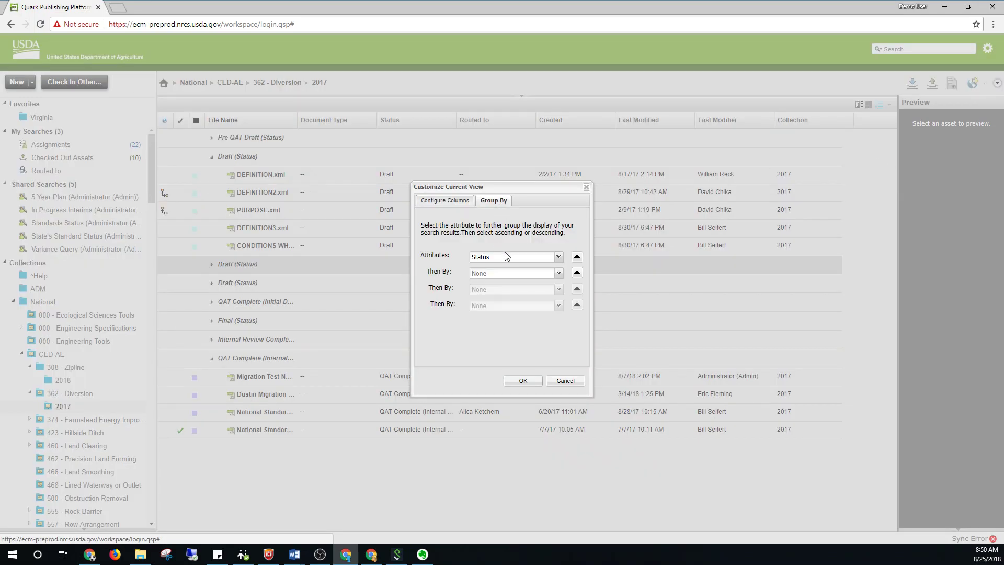
{"action": "left_click", "coordinate": [502, 257]}
{"action": "left_click", "coordinate": [523, 268]}
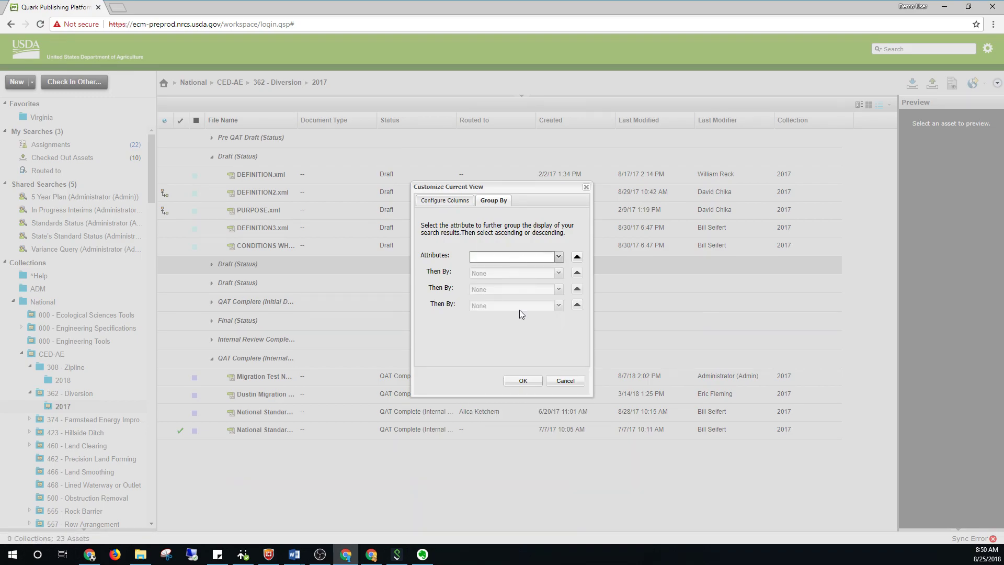
- Remove the Document Type column from the 2017 Diversion view and set this view for all collections
{"action": "left_click", "coordinate": [453, 201]}
{"action": "left_click_drag", "start_coordinate": [585, 239], "coordinate": [549, 281]}
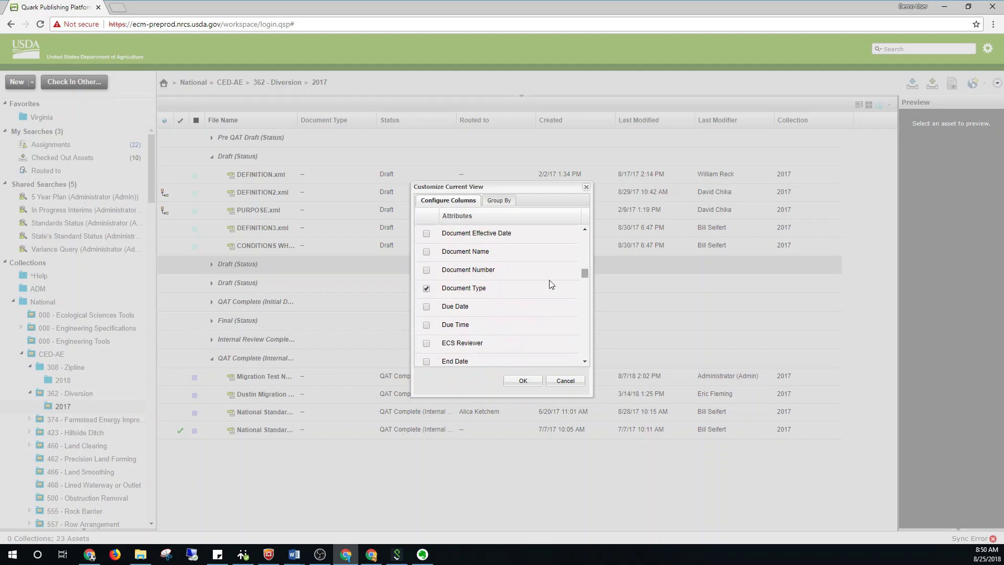
{"action": "left_click", "coordinate": [427, 289]}
{"action": "left_click", "coordinate": [522, 380]}
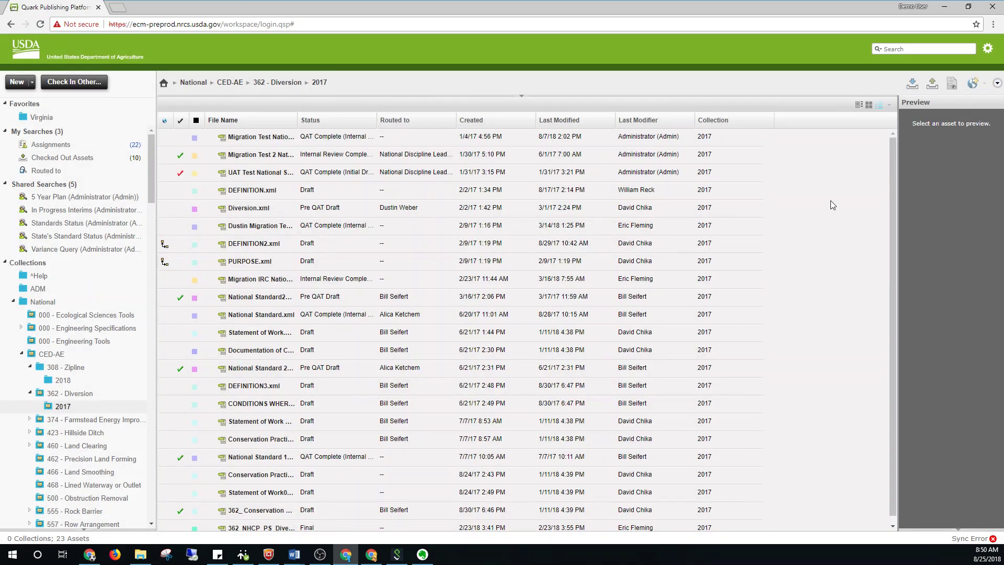
{"action": "left_click", "coordinate": [889, 105]}
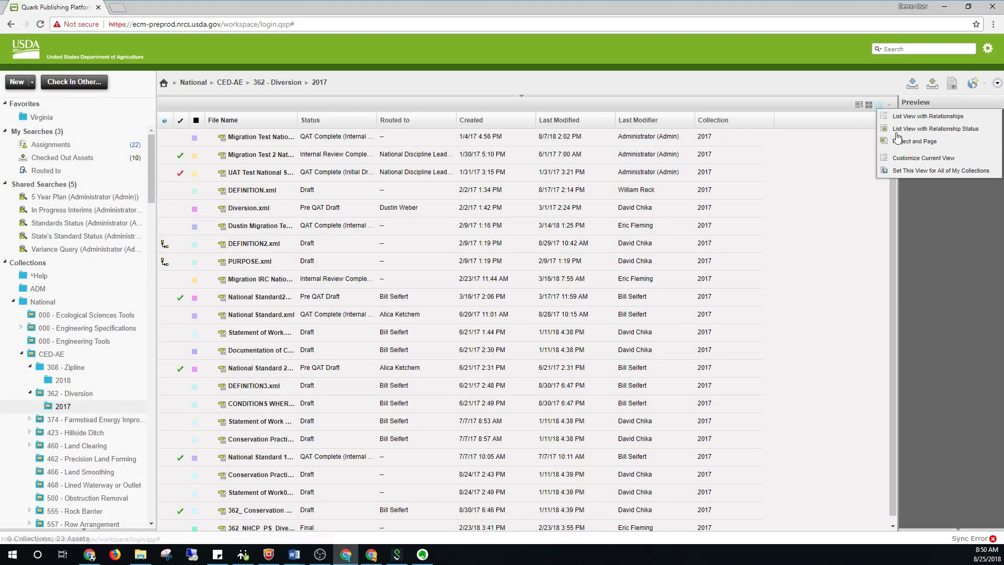
{"action": "left_click", "coordinate": [904, 173]}
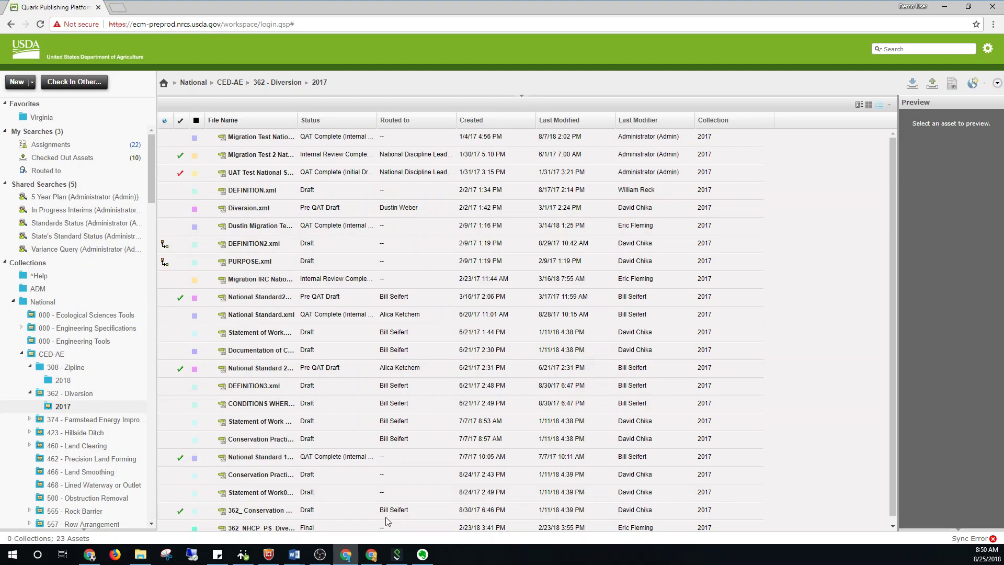
- Switch to the Word outline and mark the Queries topic and its Assignments item
{"action": "mouse_move", "coordinate": [293, 554]}
{"action": "left_click", "coordinate": [340, 505]}
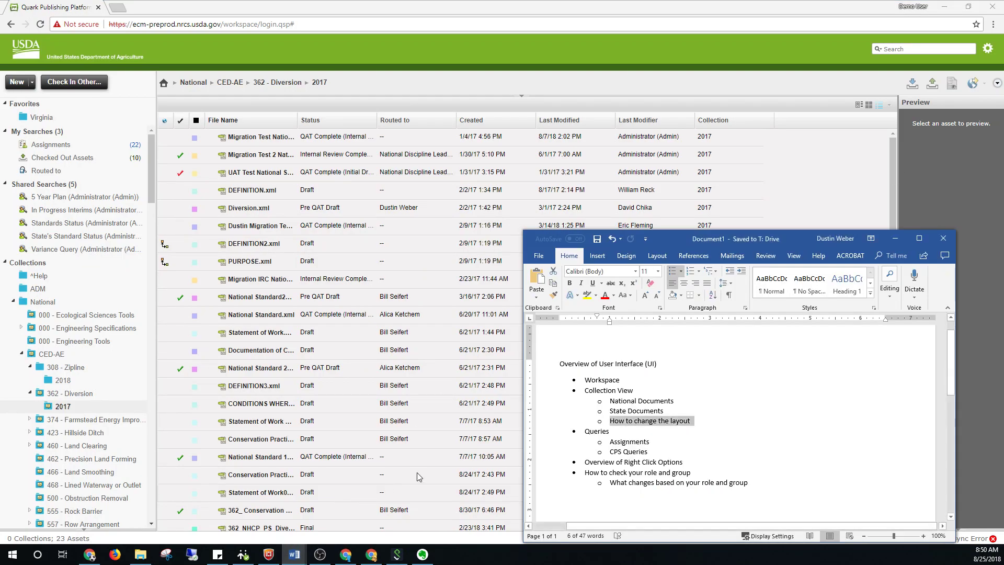
{"action": "left_click", "coordinate": [654, 411]}
{"action": "left_click_drag", "start_coordinate": [584, 430], "coordinate": [609, 431]}
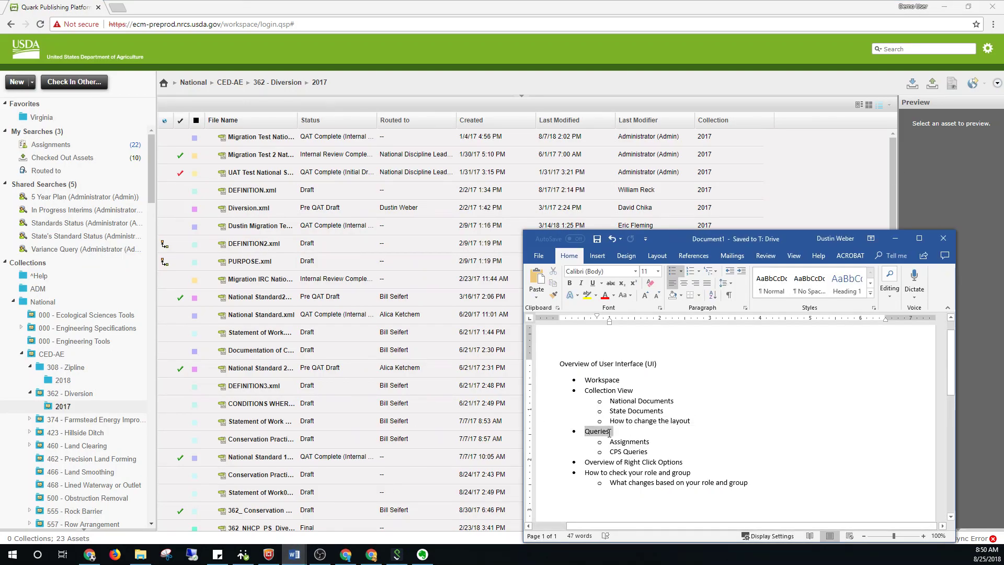
{"action": "left_click", "coordinate": [609, 432]}
{"action": "left_click_drag", "start_coordinate": [609, 442], "coordinate": [659, 446]}
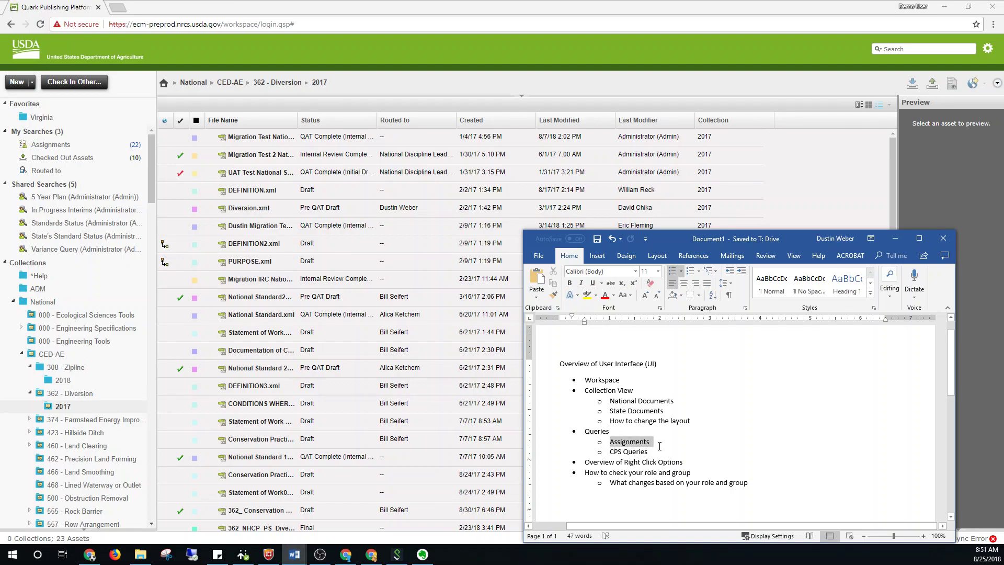
{"action": "left_click", "coordinate": [659, 445]}
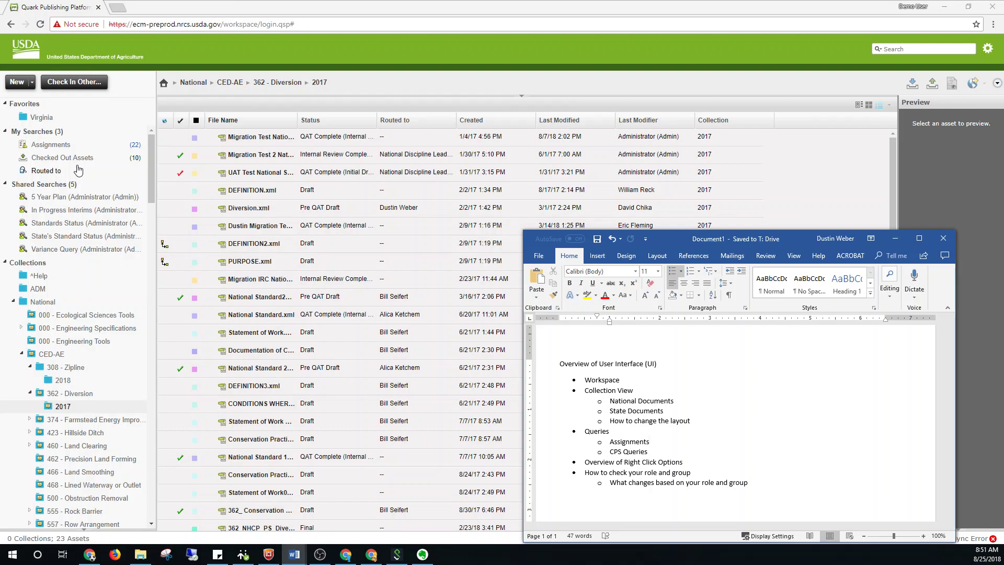
- Review the assets listed in the Assignments and Checked Out Assets searches
{"action": "left_click", "coordinate": [43, 146]}
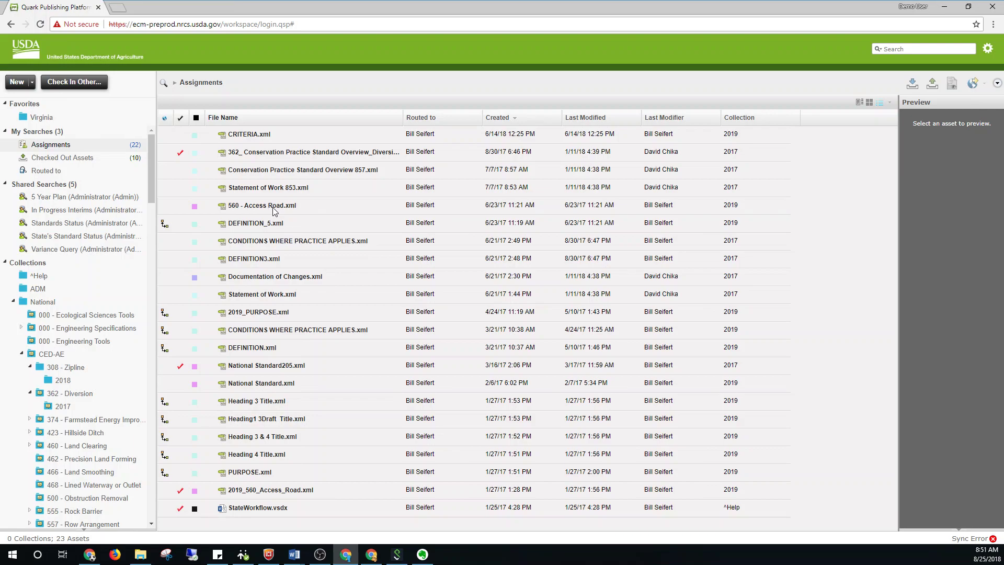
{"action": "left_click", "coordinate": [50, 158]}
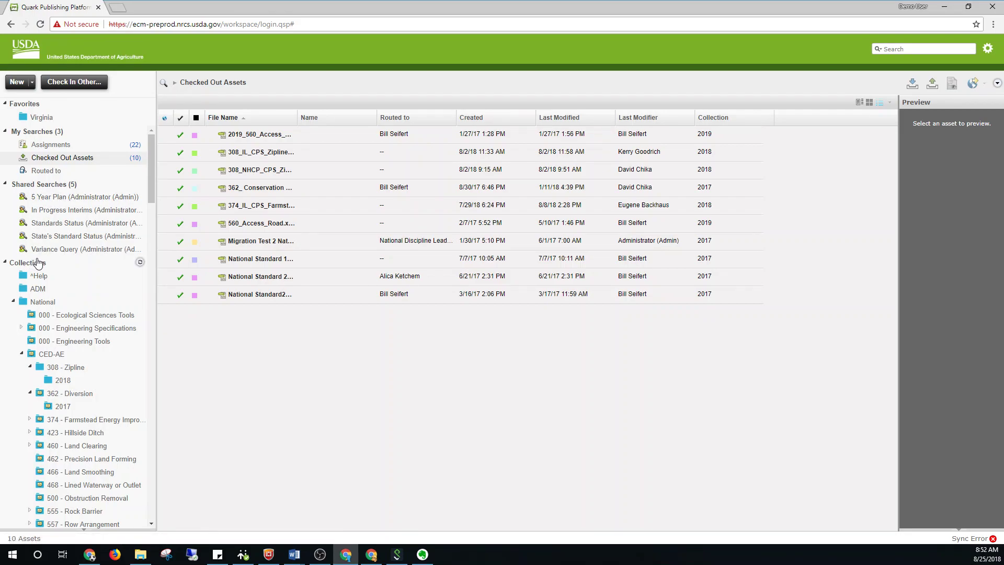
- Open the Standards Status shared search and collapse every status group except QAT Complete (w Federal Register Comments)
{"action": "left_click", "coordinate": [46, 226]}
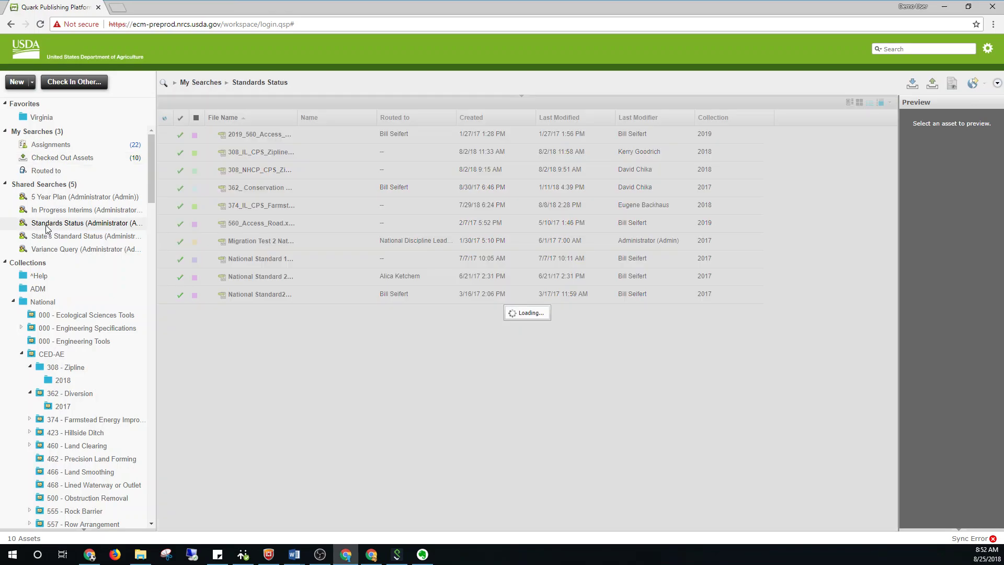
{"action": "left_click", "coordinate": [212, 137]}
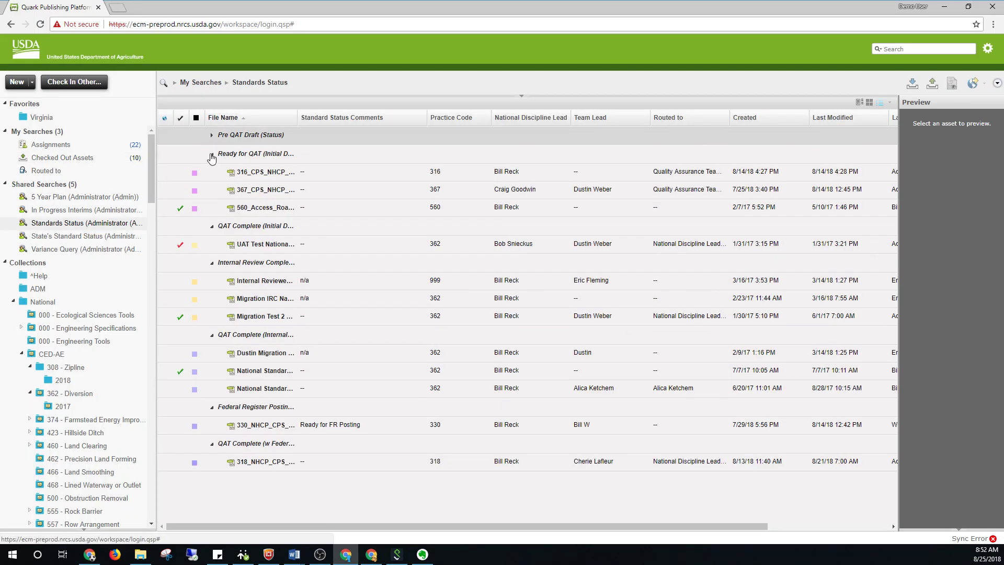
{"action": "left_click", "coordinate": [211, 155]}
{"action": "left_click", "coordinate": [211, 173]}
{"action": "left_click", "coordinate": [211, 192]}
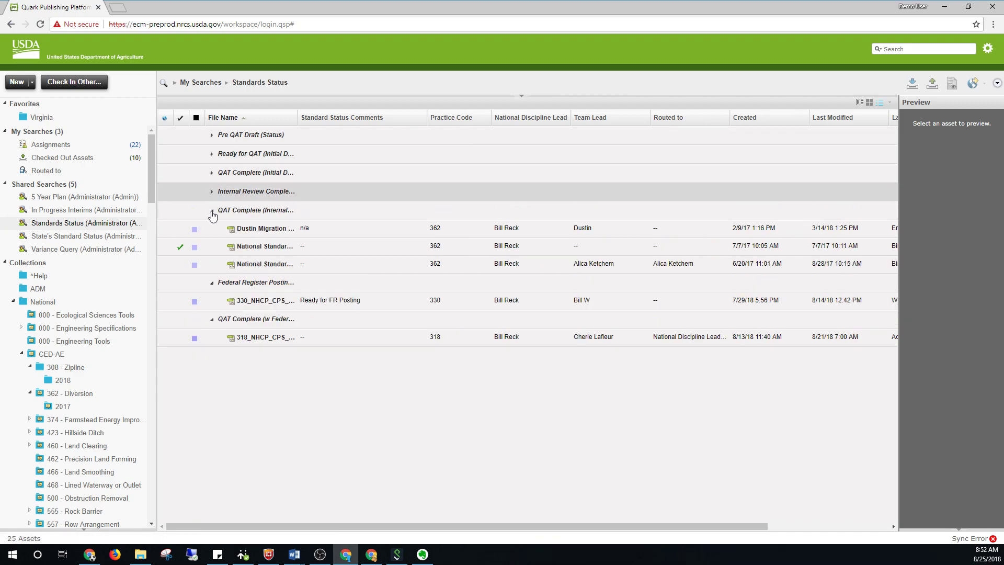
{"action": "left_click", "coordinate": [212, 211]}
{"action": "left_click", "coordinate": [212, 230]}
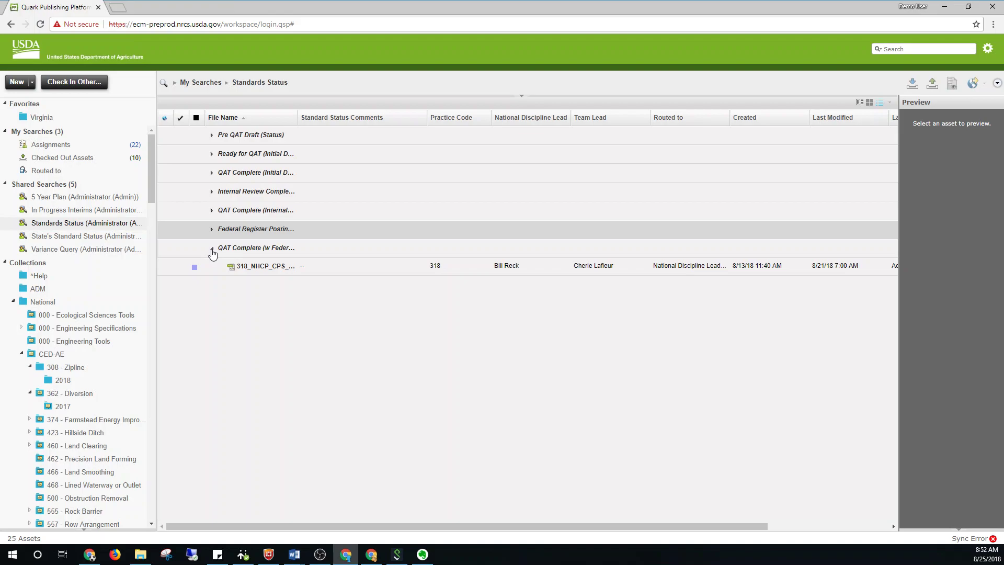
- Preview the 318 Short Term Storage standard and widen the File Name column to show the full group names
{"action": "left_click", "coordinate": [246, 265]}
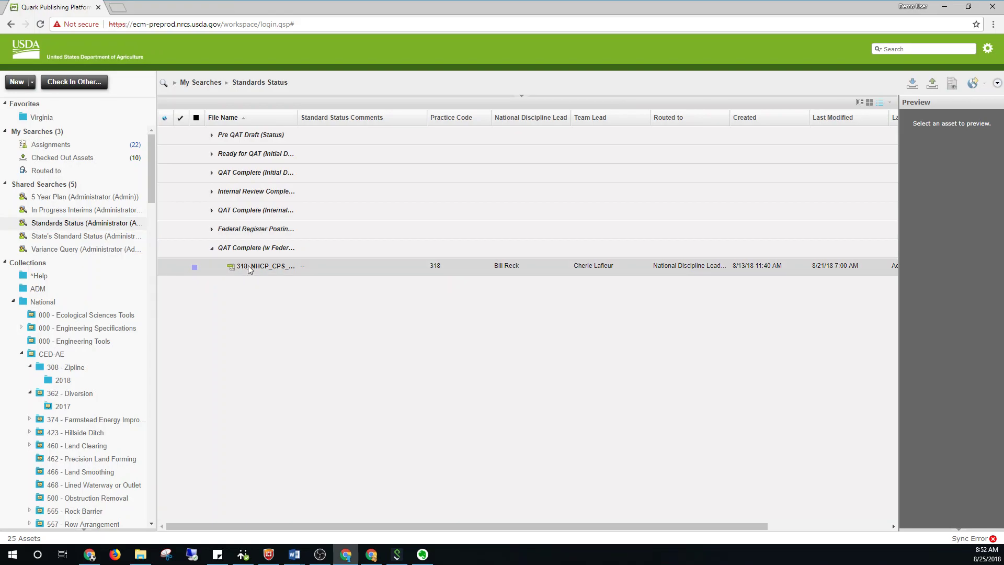
{"action": "left_click_drag", "start_coordinate": [297, 118], "coordinate": [380, 124]}
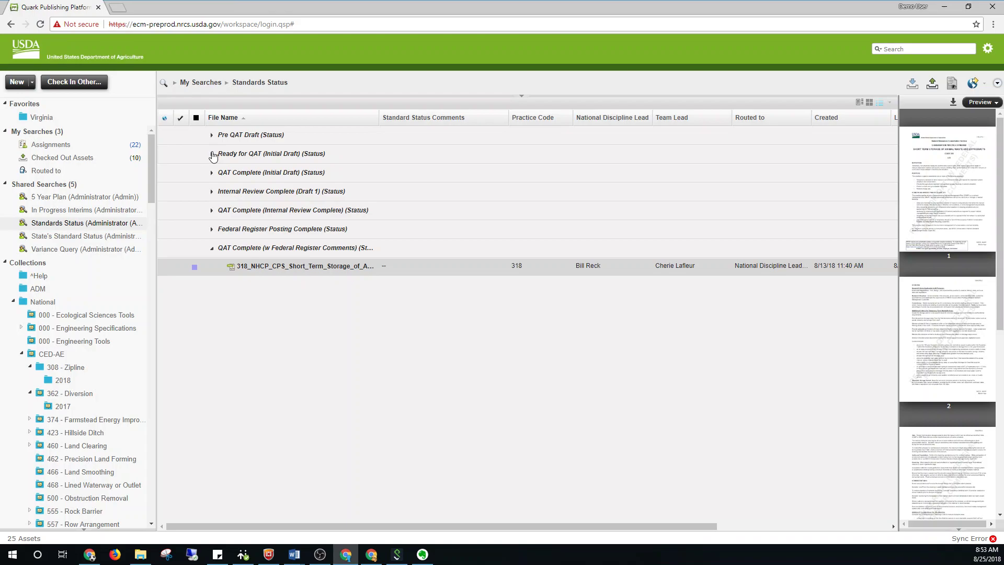
- Expand the Ready for QAT (Initial Draft) and Federal Register Posting Complete groups and preview 330_NHCP_CPS_Contour_Farming_2018.xml
{"action": "left_click", "coordinate": [211, 153]}
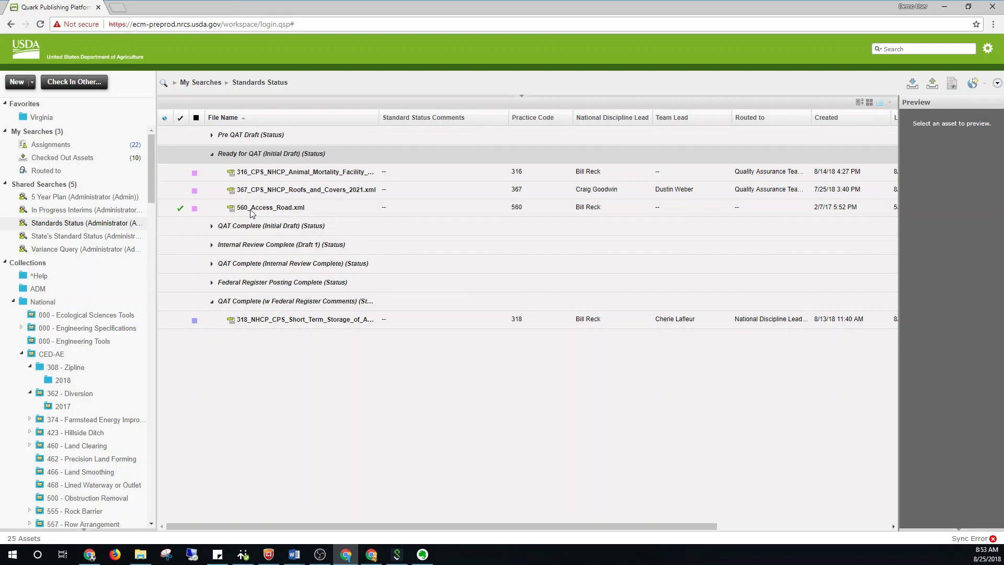
{"action": "left_click", "coordinate": [211, 282]}
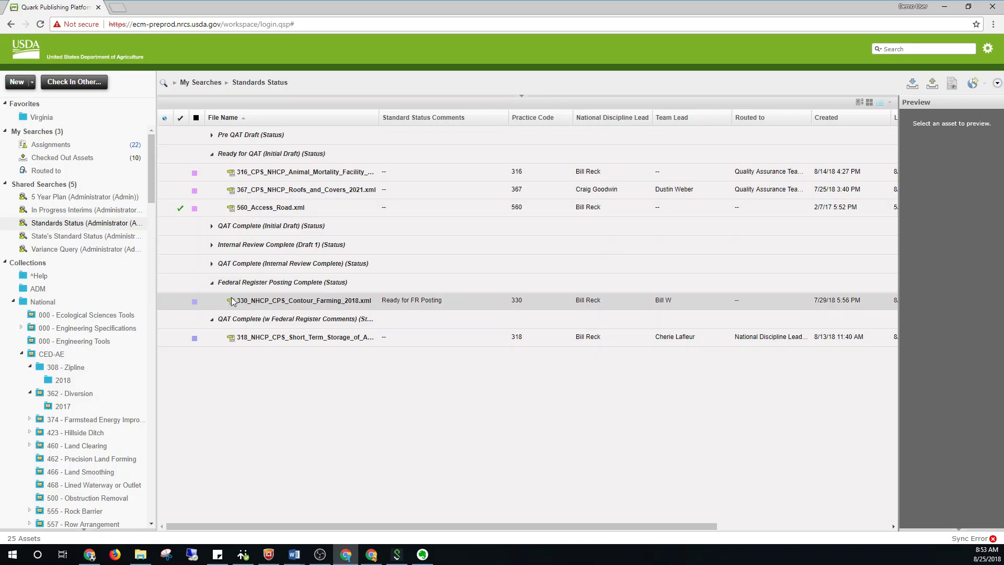
{"action": "left_click", "coordinate": [261, 305]}
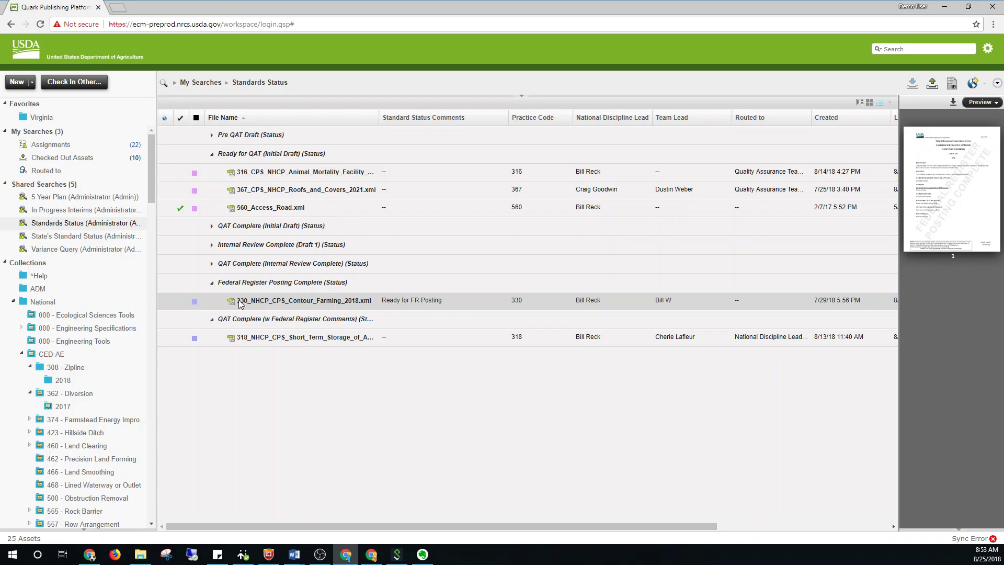
- Open the 5 Year Plan shared search and preview the 557 standard in the CED-AE group
{"action": "left_click", "coordinate": [47, 199]}
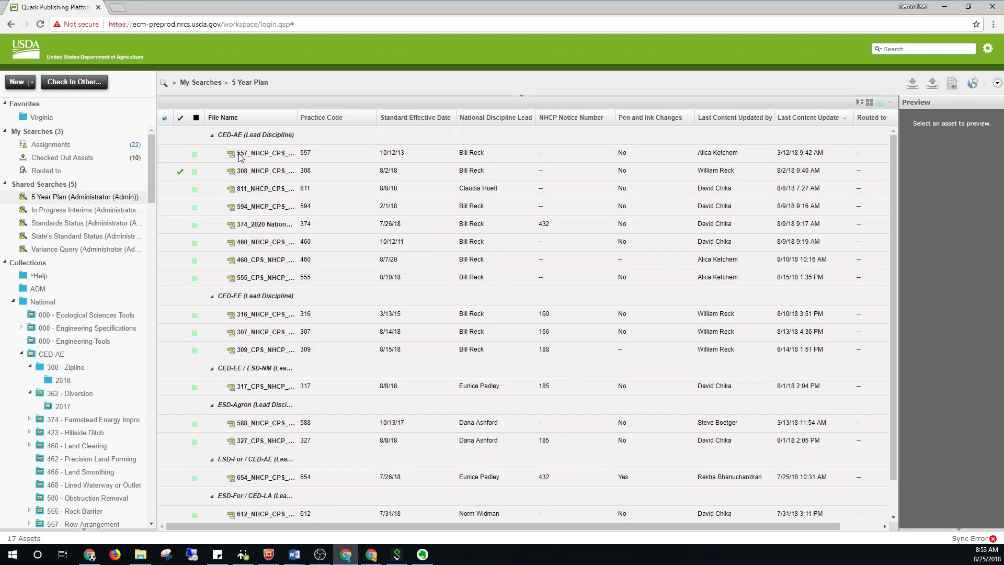
{"action": "left_click", "coordinate": [336, 157]}
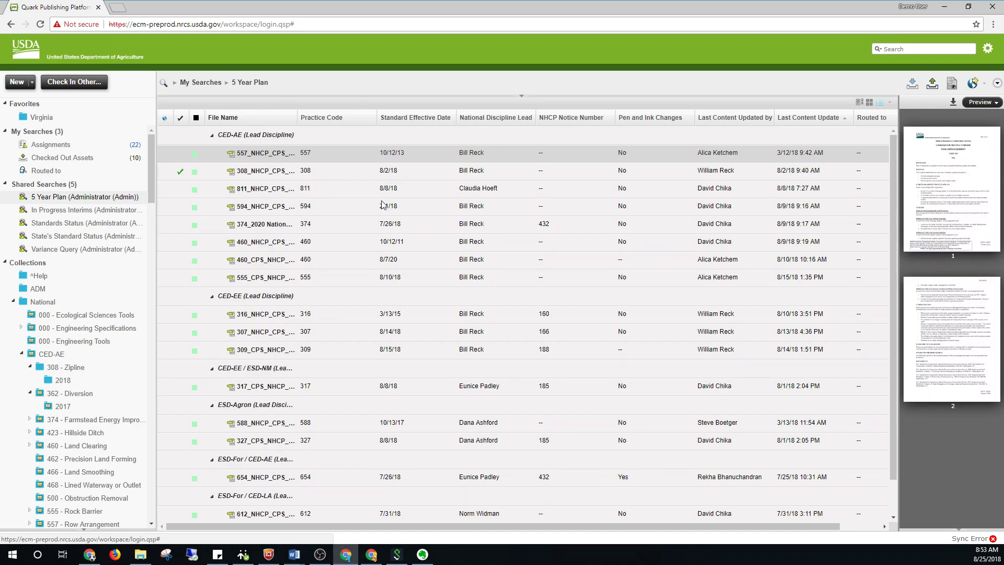
- Preview the 460 standard with the 10/12/11 effective date and the 555 standard in the CED-AE group, and review the remaining 5 Year Plan groups
{"action": "left_click", "coordinate": [396, 246]}
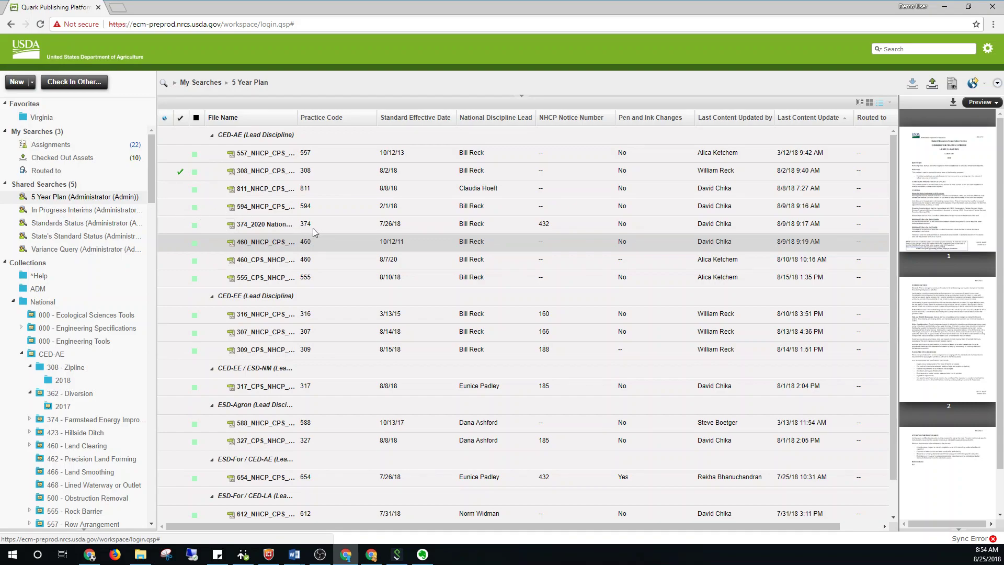
{"action": "left_click", "coordinate": [402, 279]}
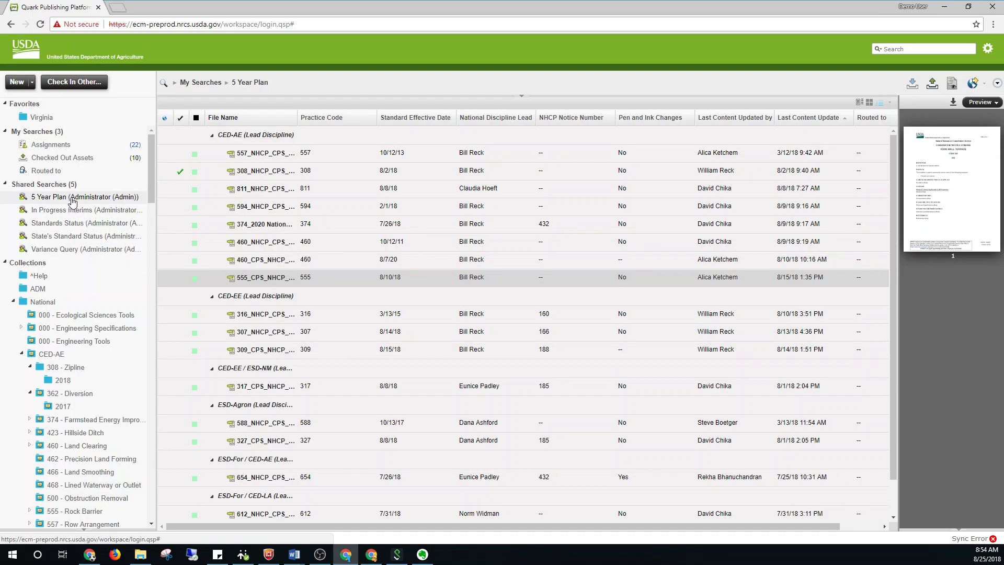
{"action": "scroll", "coordinate": [278, 266], "scroll_direction": "down", "scroll_amount": 1}
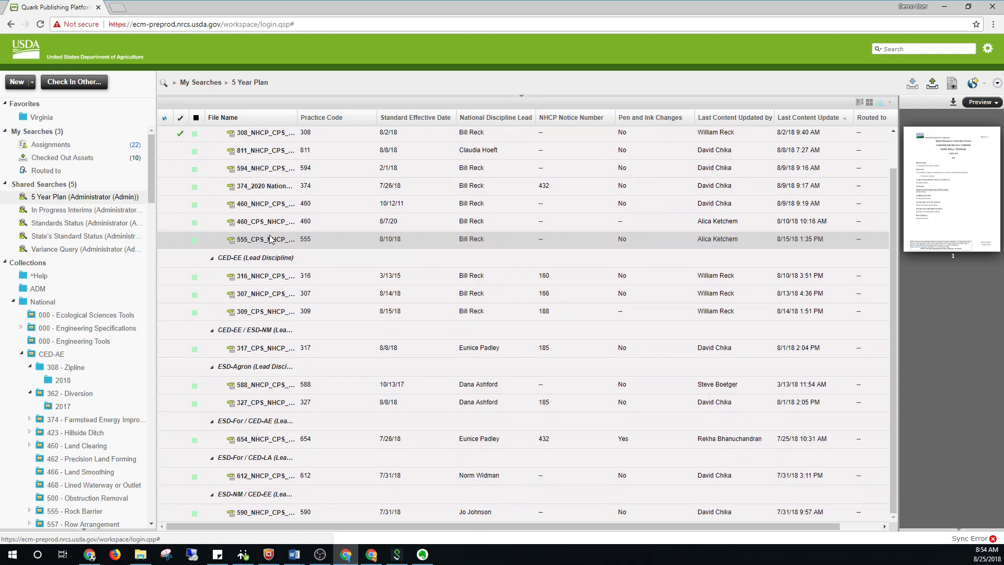
- Run the State's Standard Status shared search for Virginia, and open the In Progress Interims shared search
{"action": "left_click", "coordinate": [77, 237]}
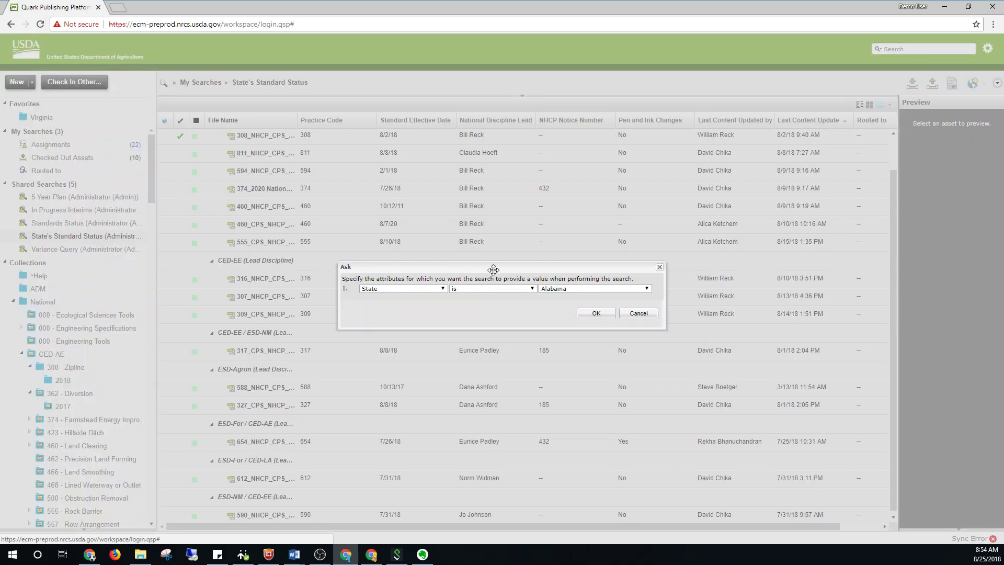
{"action": "left_click", "coordinate": [645, 291]}
{"action": "scroll", "coordinate": [575, 337], "scroll_direction": "down", "scroll_amount": 10}
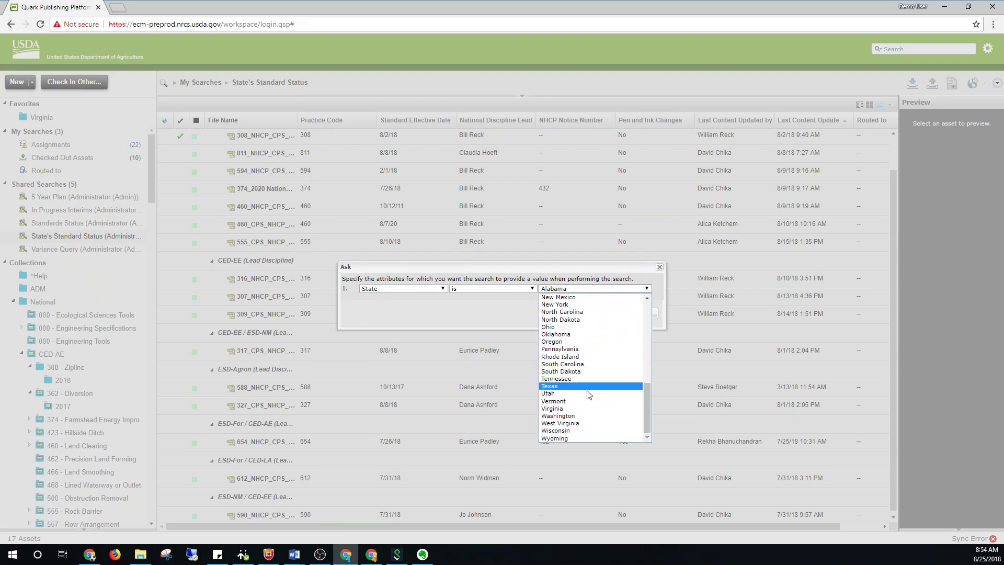
{"action": "left_click", "coordinate": [555, 411]}
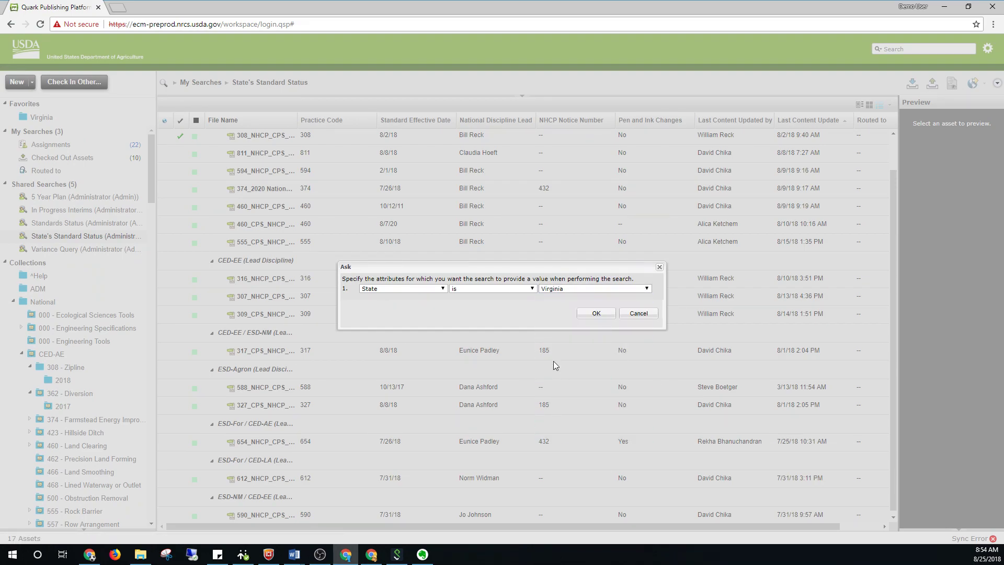
{"action": "left_click", "coordinate": [595, 312]}
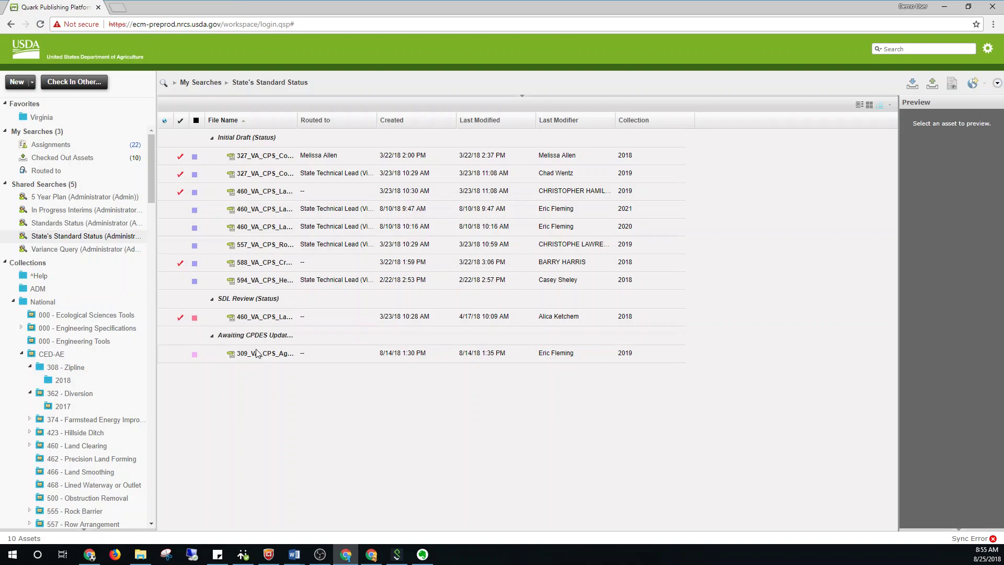
{"action": "left_click", "coordinate": [82, 212]}
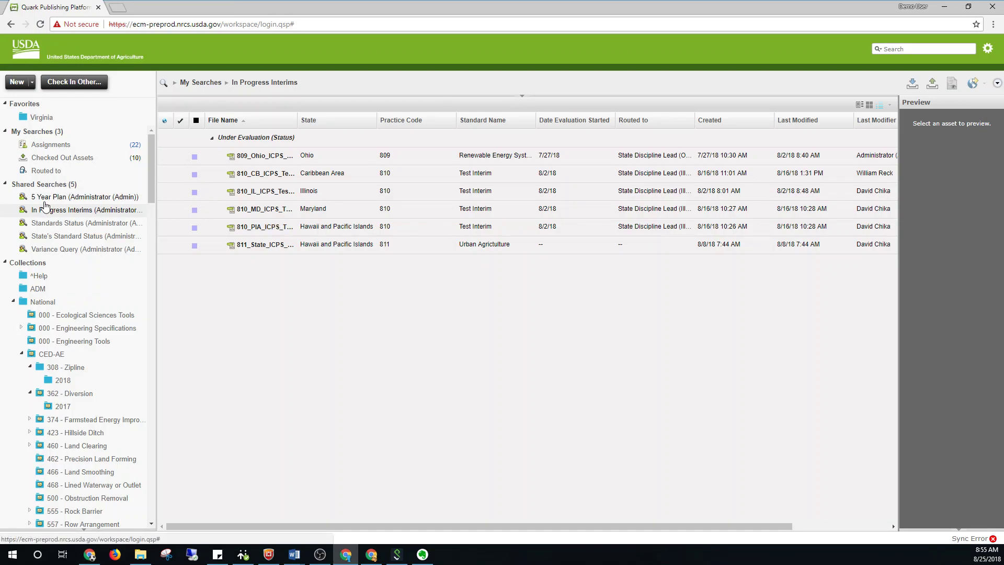
- Run the Variance Query shared search for practice codes containing 362 and created after 08/25/15 8:55 AM
{"action": "left_click", "coordinate": [65, 251]}
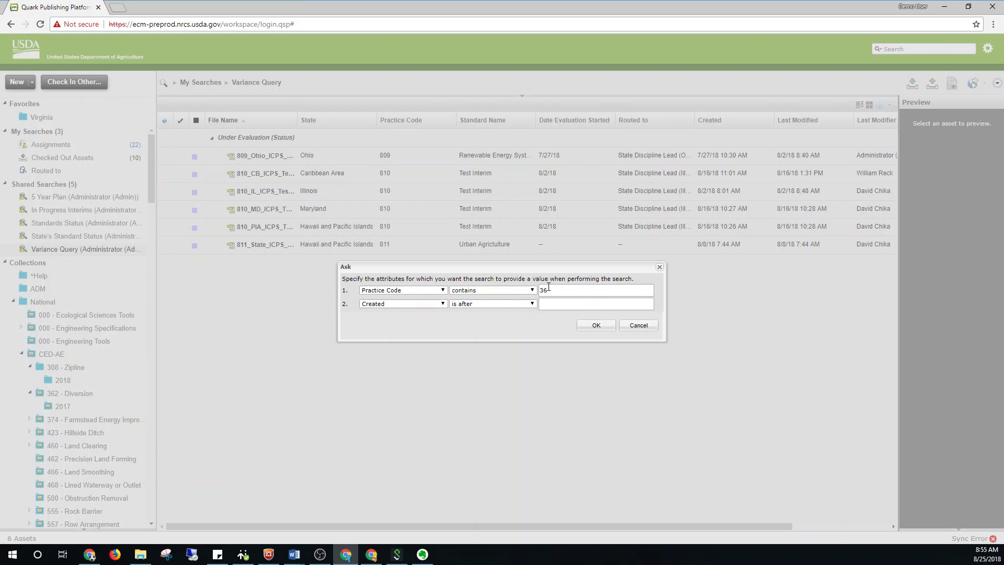
{"action": "left_click", "coordinate": [560, 303]}
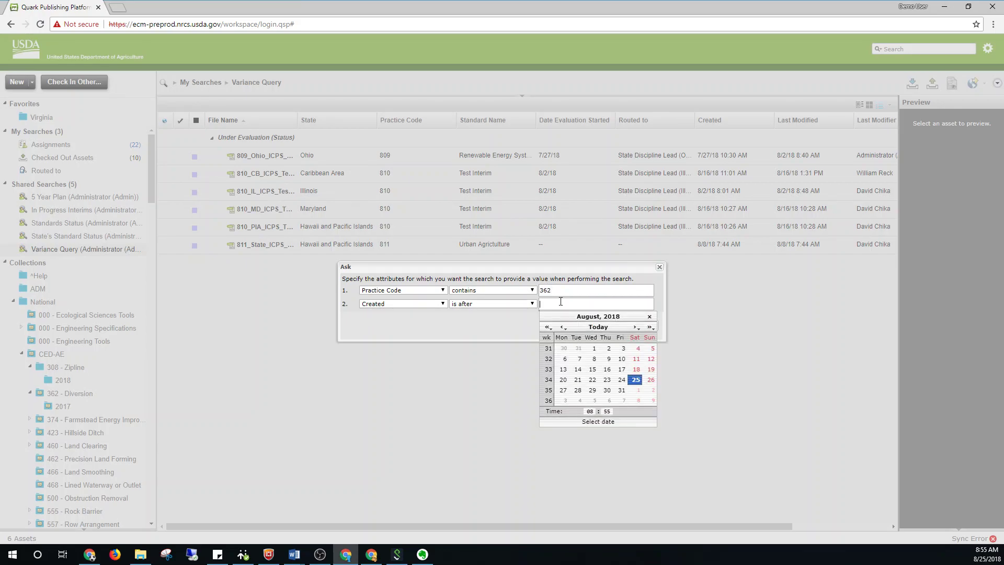
{"action": "left_click", "coordinate": [547, 327]}
{"action": "left_click", "coordinate": [547, 326]}
{"action": "left_click", "coordinate": [547, 327]}
{"action": "left_click", "coordinate": [577, 391]}
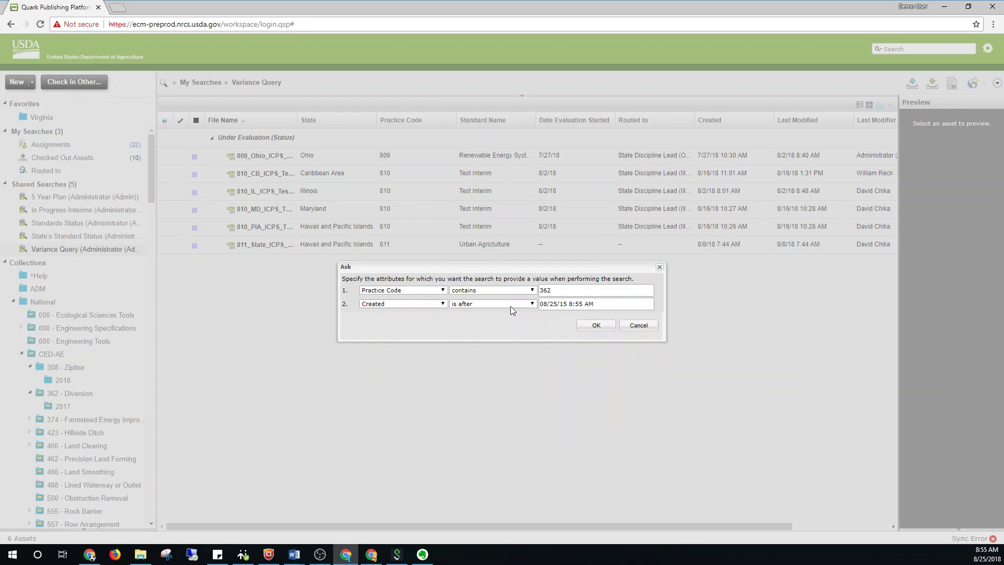
{"action": "left_click", "coordinate": [595, 325]}
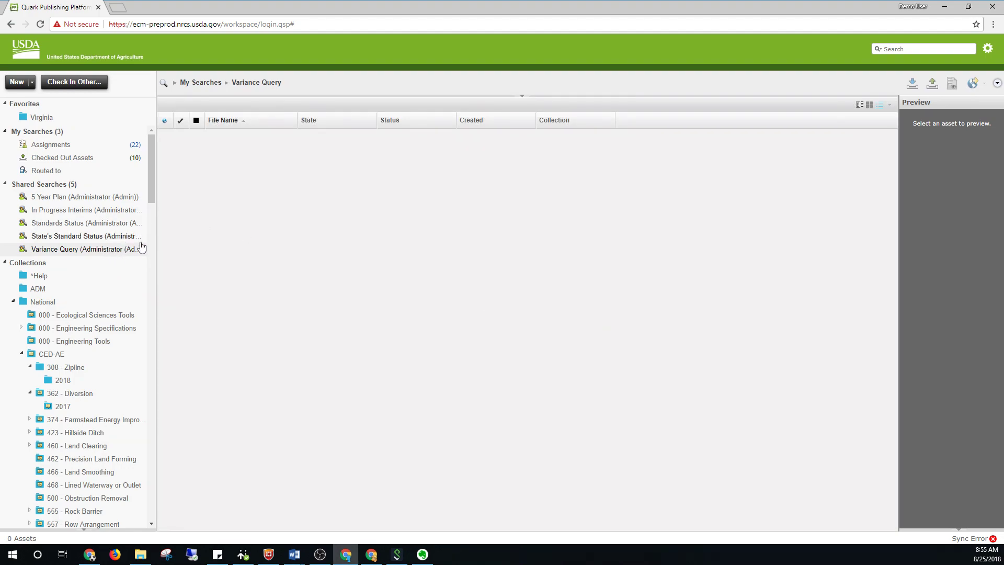
{"action": "right_click", "coordinate": [99, 251]}
{"action": "left_click", "coordinate": [66, 240]}
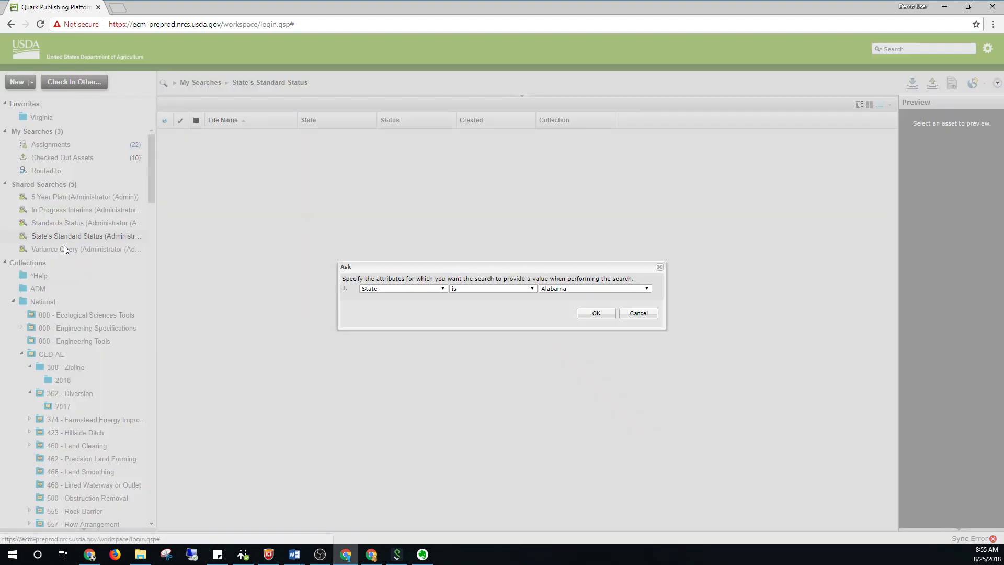
{"action": "left_click", "coordinate": [631, 313]}
- Run the Variance Query shared search for practice codes containing 555 and created after 08/25/14 8:55 AM
{"action": "left_click", "coordinate": [106, 250]}
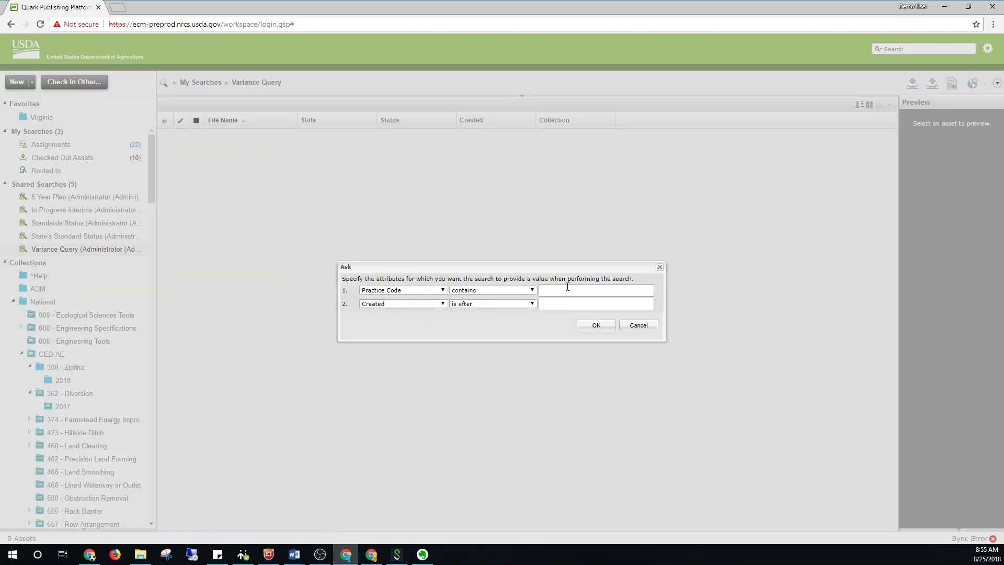
{"action": "left_click", "coordinate": [570, 304]}
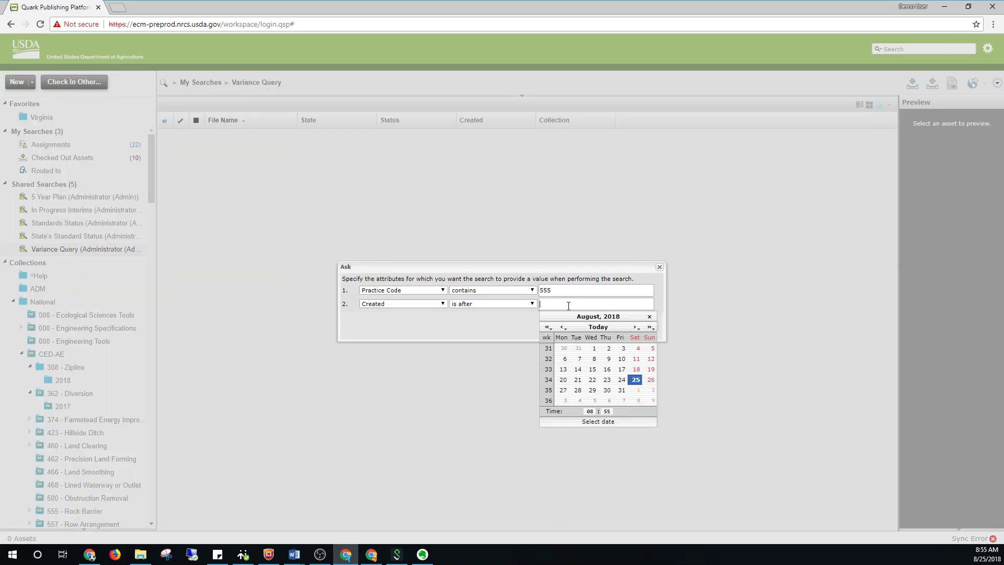
{"action": "left_click", "coordinate": [548, 328]}
{"action": "left_click", "coordinate": [547, 328]}
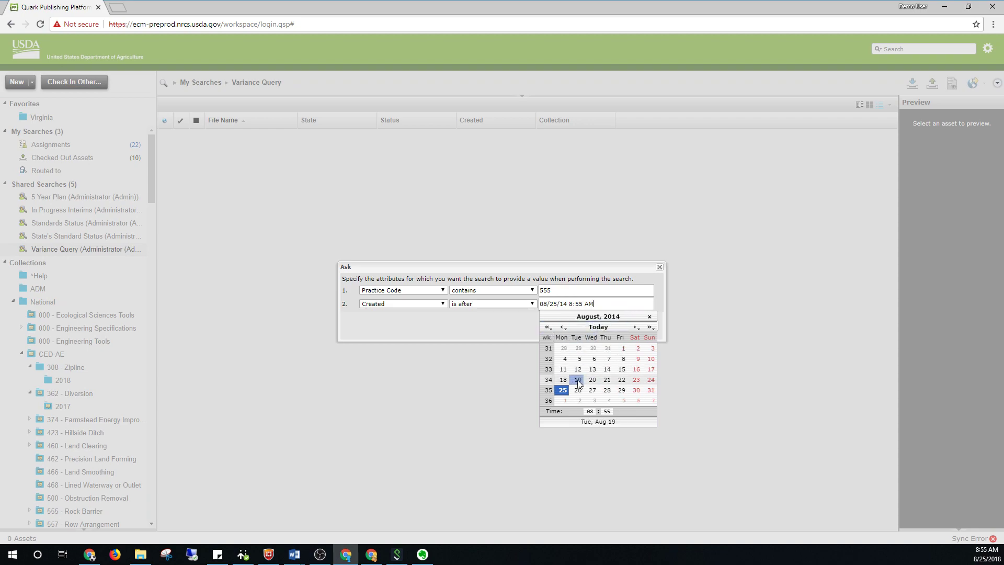
{"action": "left_click", "coordinate": [563, 389]}
{"action": "left_click", "coordinate": [595, 326]}
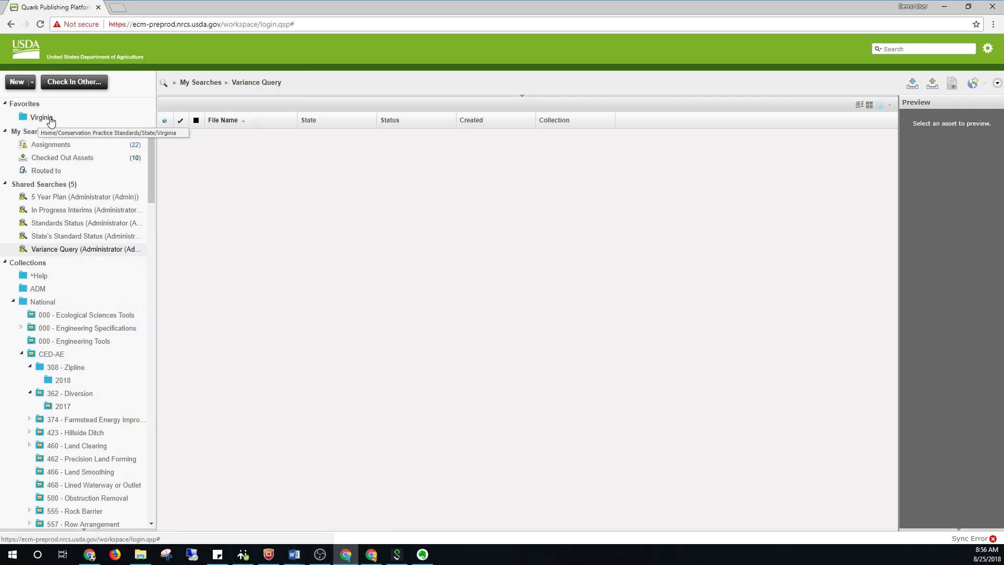
- Show the Add To Favorites option for the National collection, and open the 2020 collection under 460 - Land Clearing2 through the Virginia favorite
{"action": "right_click", "coordinate": [49, 306]}
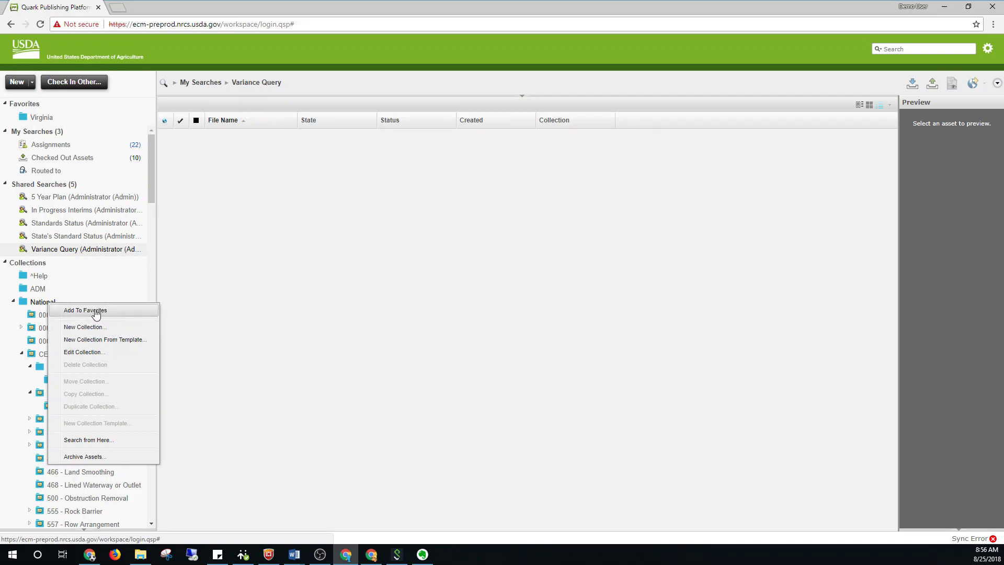
{"action": "left_click", "coordinate": [42, 118]}
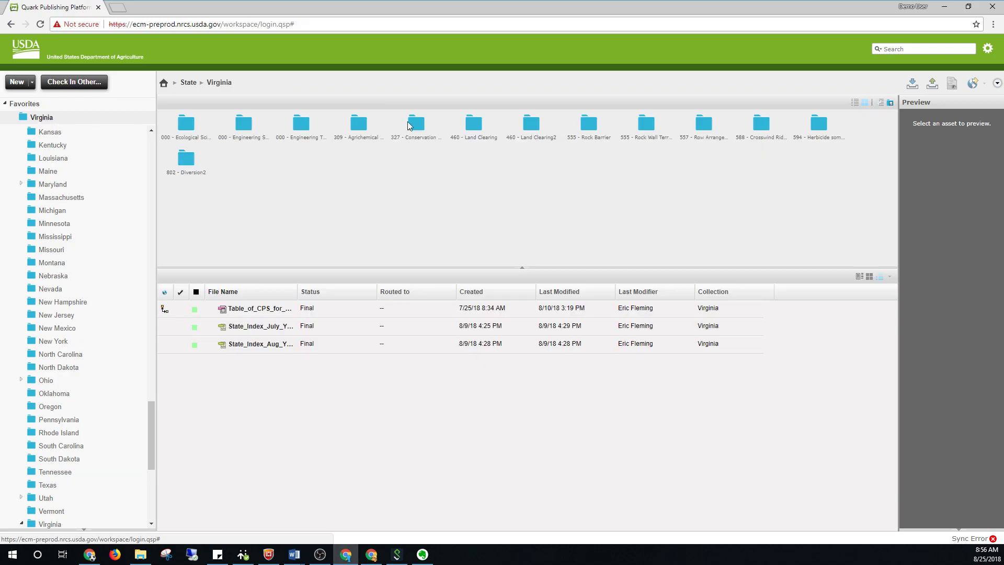
{"action": "double_click", "coordinate": [531, 128]}
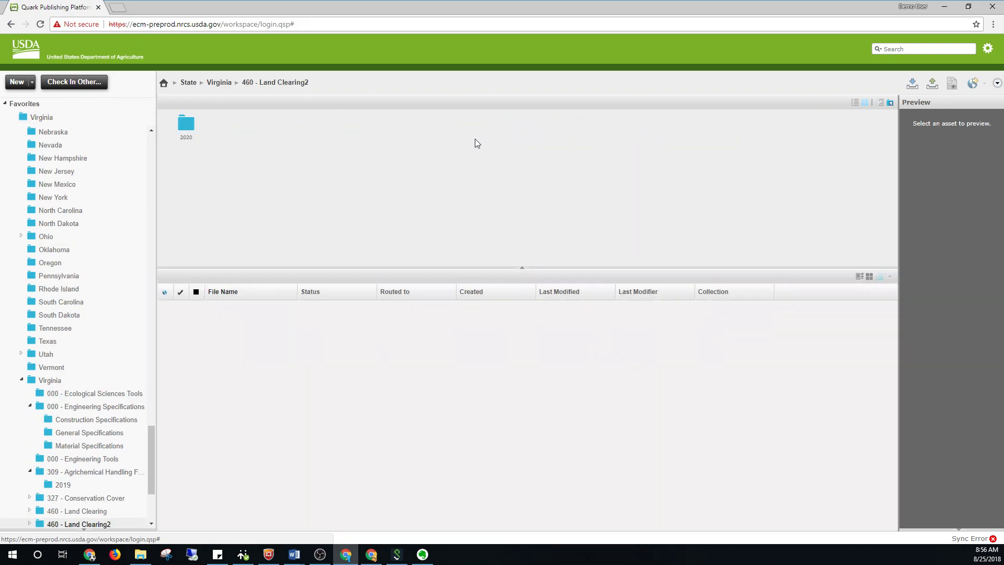
{"action": "double_click", "coordinate": [195, 131]}
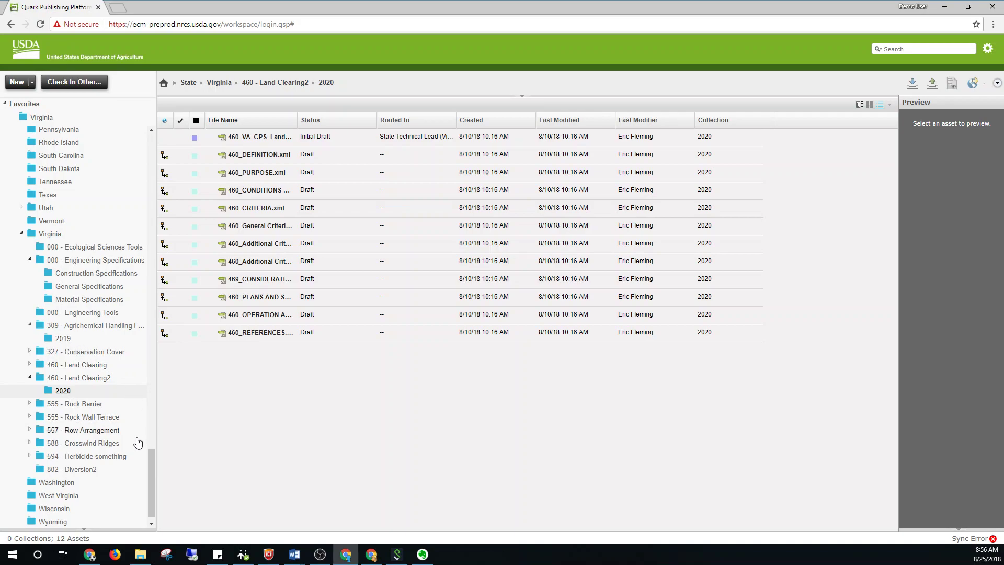
{"action": "scroll", "coordinate": [145, 417], "scroll_direction": "up", "scroll_amount": 1}
{"action": "scroll", "coordinate": [145, 335], "scroll_direction": "up", "scroll_amount": 3}
{"action": "scroll", "coordinate": [146, 338], "scroll_direction": "down", "scroll_amount": 1}
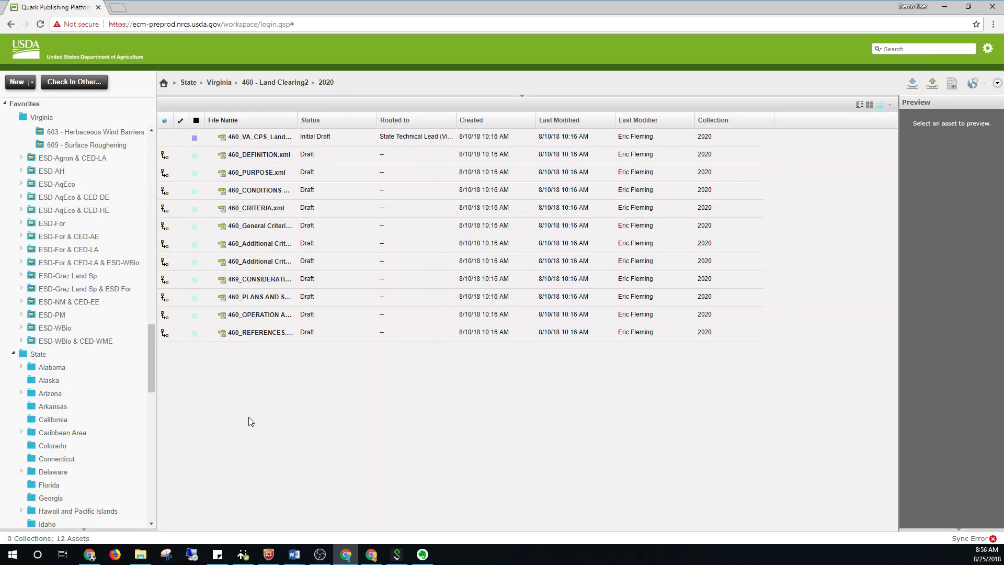
- Switch to the Word outline, highlight the "Overview of Right Click Options" bullet, and return to the Quark workspace
{"action": "mouse_move", "coordinate": [294, 554]}
{"action": "left_click", "coordinate": [341, 517]}
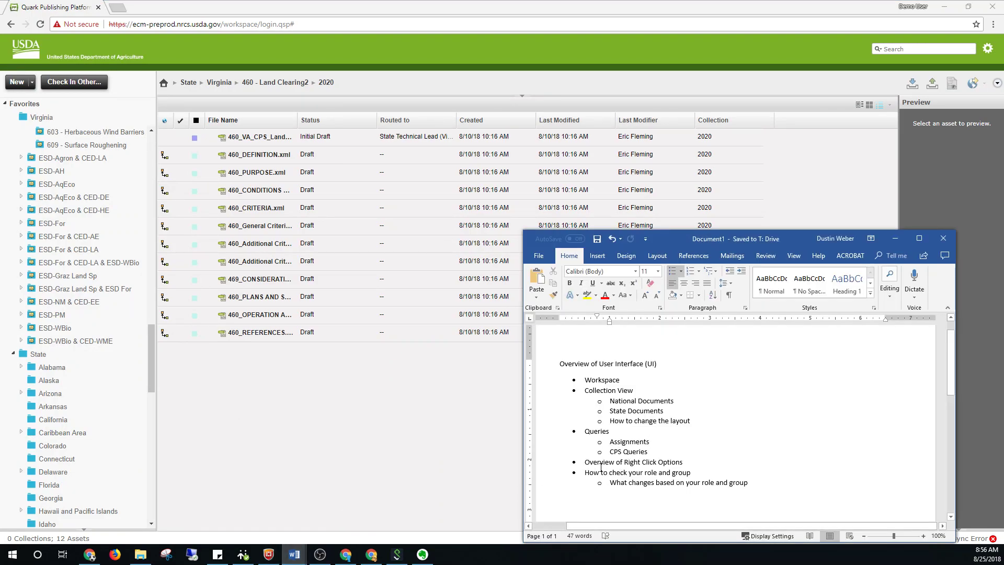
{"action": "left_click_drag", "start_coordinate": [588, 463], "coordinate": [687, 463]}
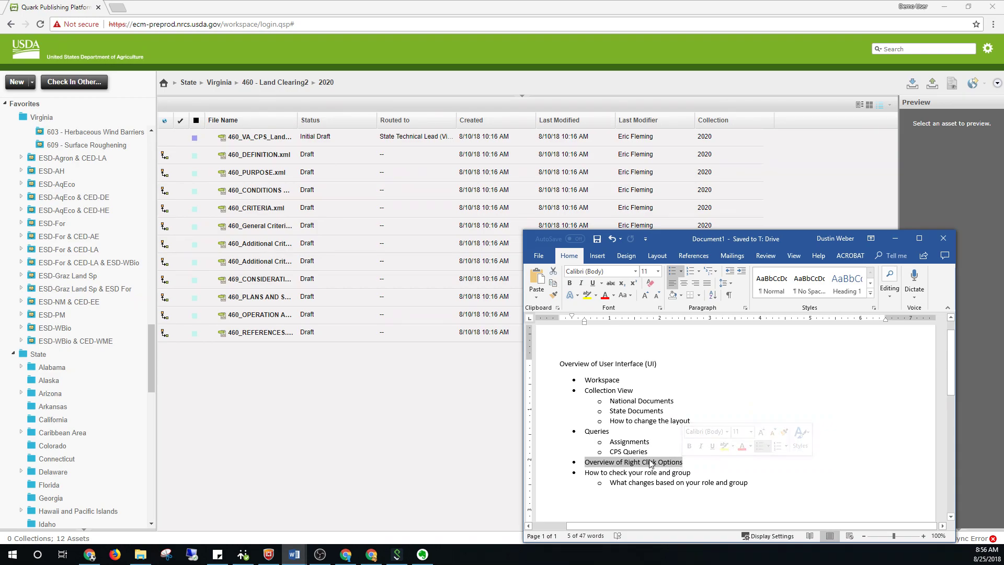
{"action": "left_click", "coordinate": [502, 459]}
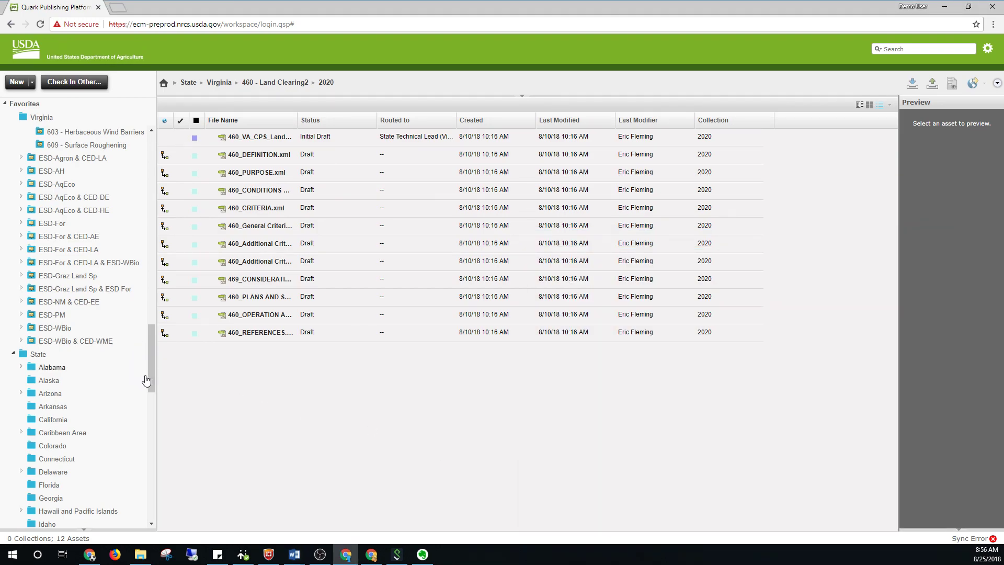
- Open the 2014 collection under 327 - Conservation Cover, preview the 327_NHCP_CPS document and display its context options
{"action": "left_click_drag", "start_coordinate": [152, 365], "coordinate": [152, 294]}
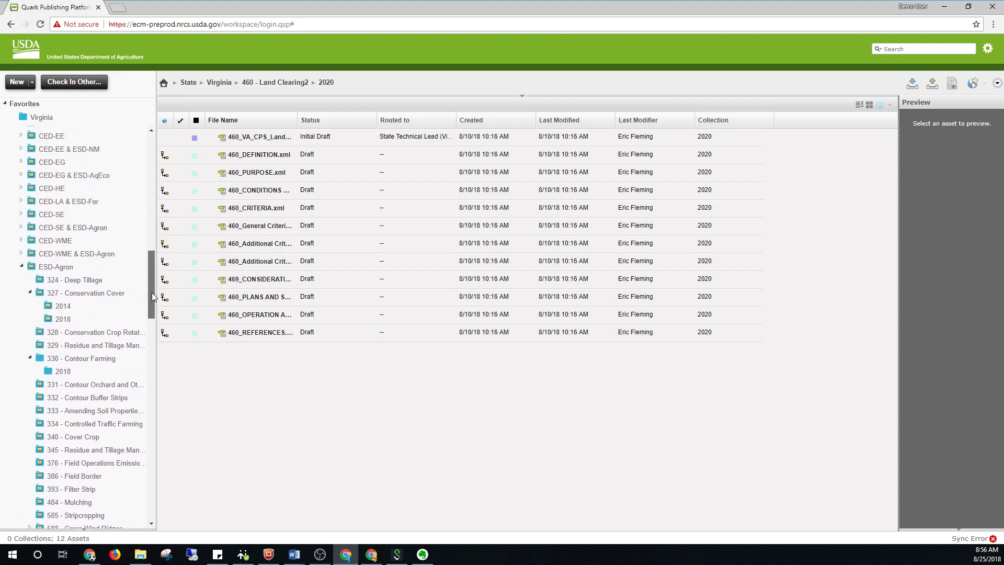
{"action": "left_click", "coordinate": [71, 307]}
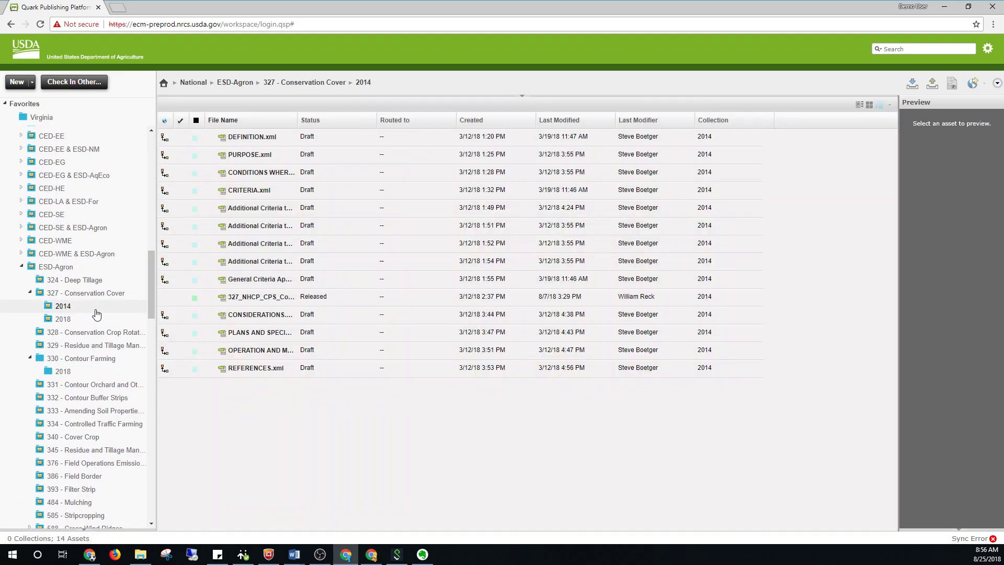
{"action": "left_click", "coordinate": [283, 304]}
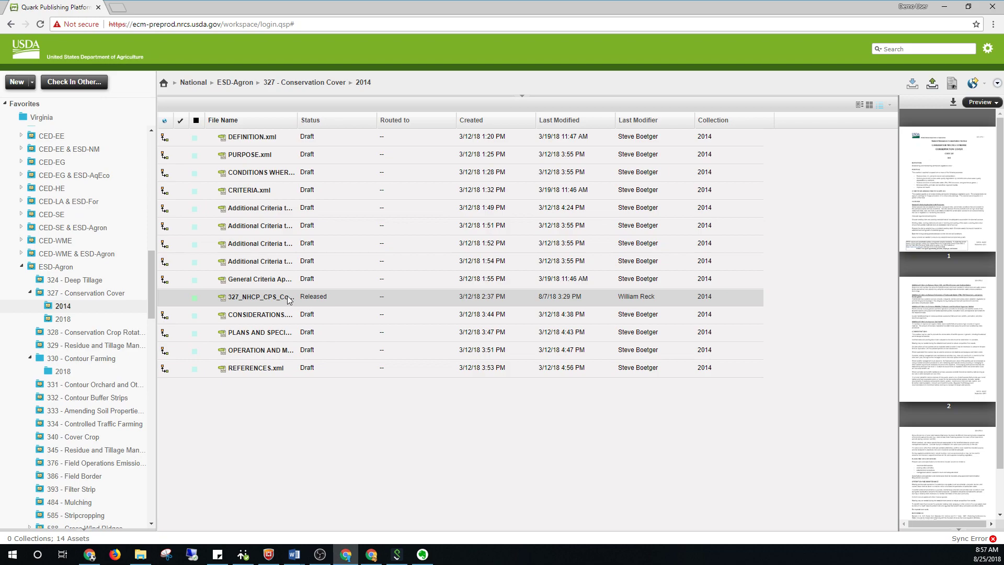
{"action": "right_click", "coordinate": [288, 297]}
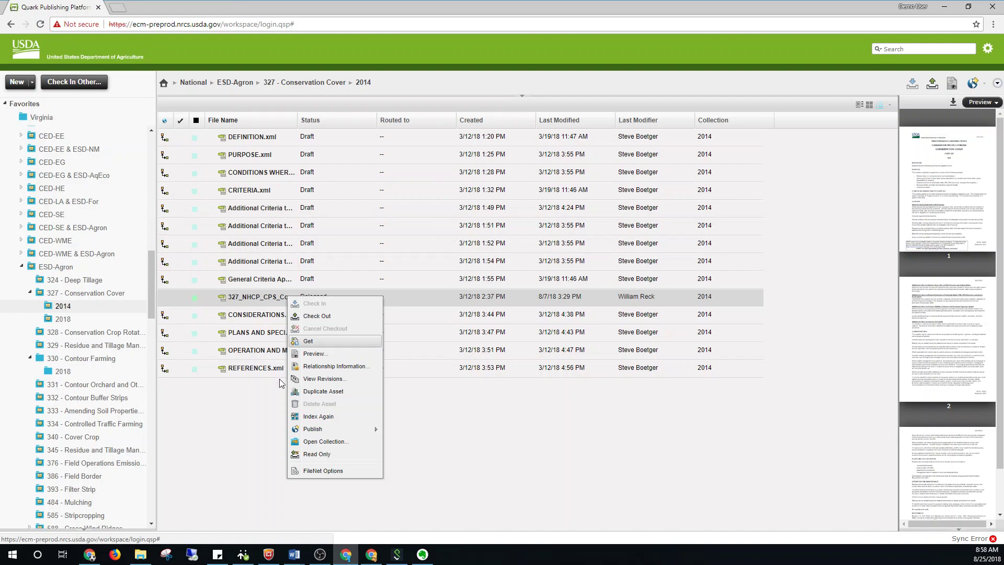
{"action": "mouse_move", "coordinate": [317, 431]}
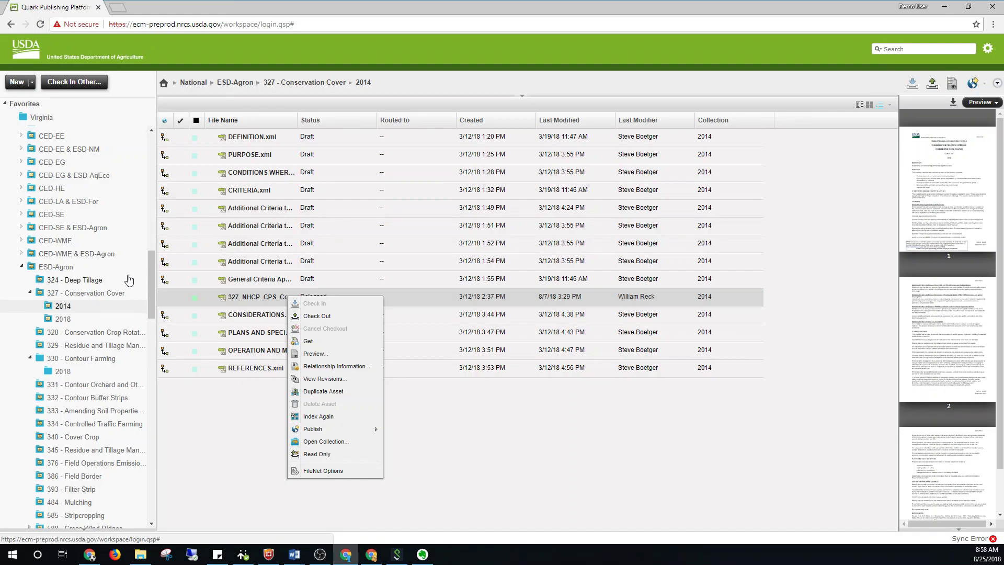
- Open the 2017 collection under 362 - Diversion and display the publishing options for the Statement of Work document created 7/7/17 8:53 AM
{"action": "scroll", "coordinate": [80, 324], "scroll_direction": "up", "scroll_amount": 8}
{"action": "scroll", "coordinate": [80, 324], "scroll_direction": "up", "scroll_amount": 4}
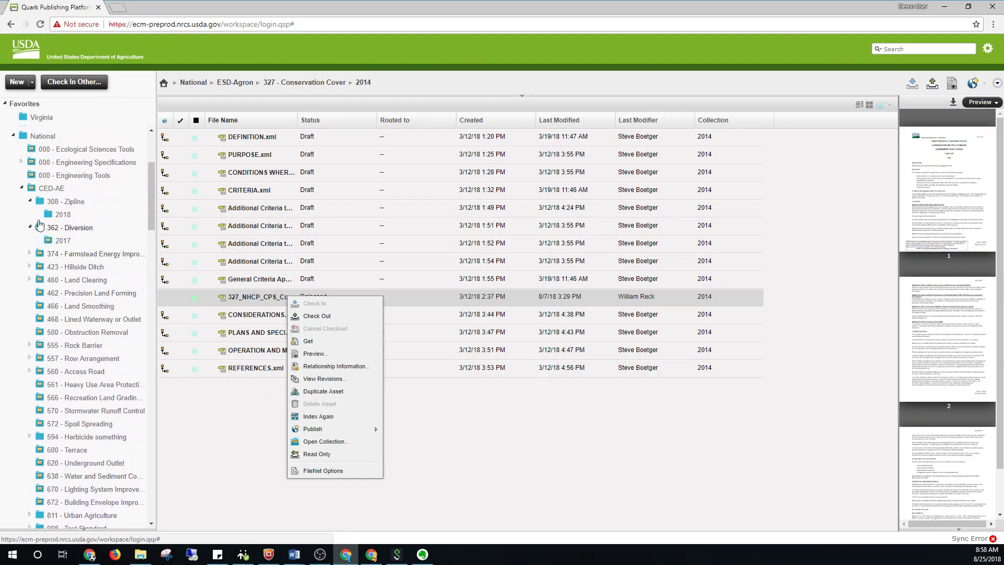
{"action": "left_click", "coordinate": [59, 240]}
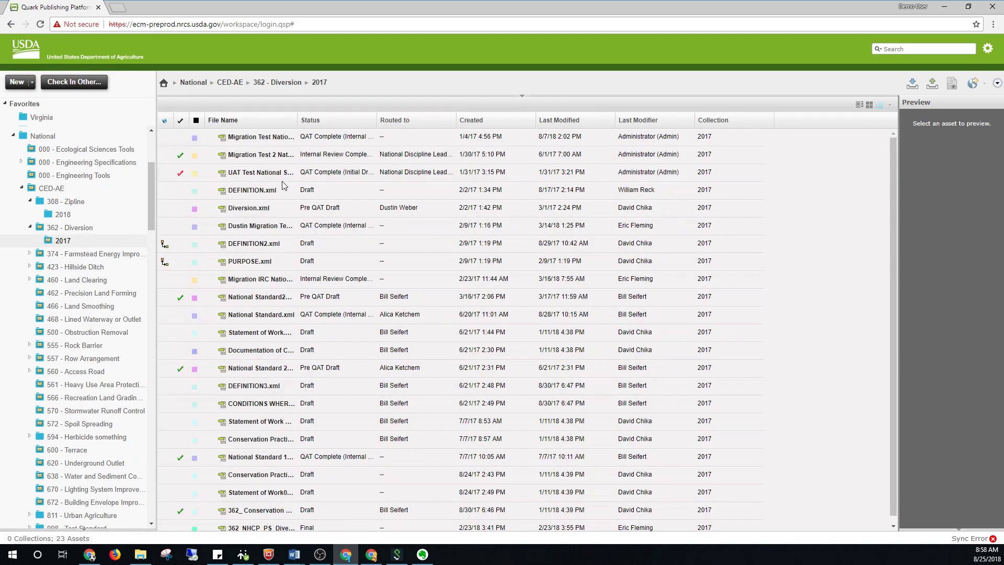
{"action": "scroll", "coordinate": [243, 283], "scroll_direction": "down", "scroll_amount": 1}
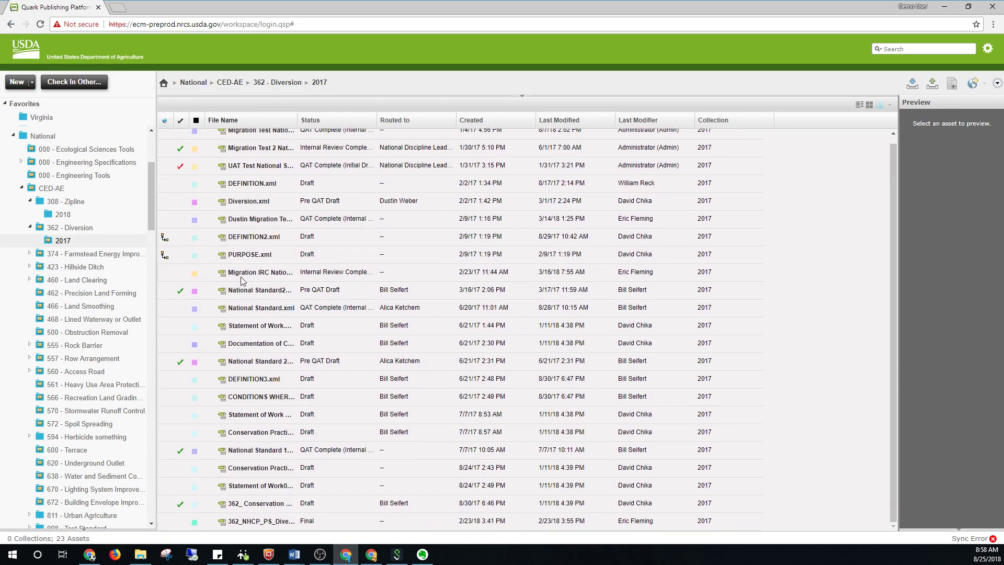
{"action": "right_click", "coordinate": [269, 417]}
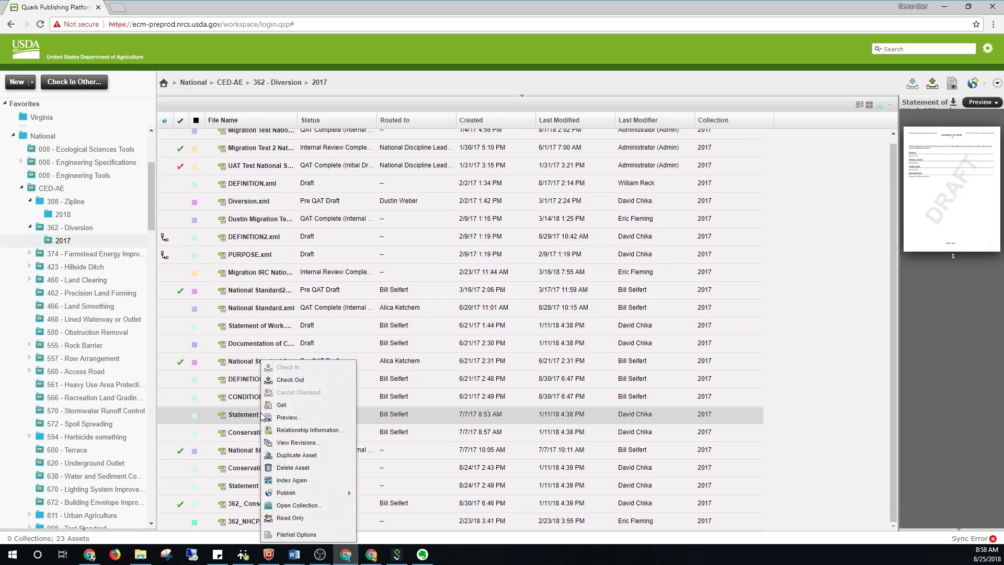
{"action": "mouse_move", "coordinate": [317, 495]}
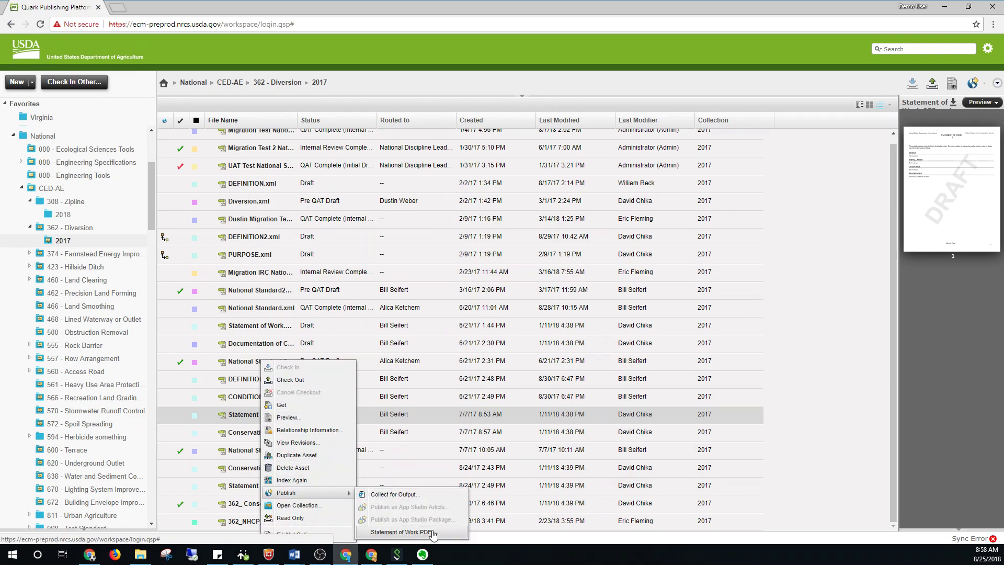
- Display the publishing options for the Conservation Practice Standard Overview document created 8/24/17 2:43 PM
{"action": "left_click", "coordinate": [169, 493]}
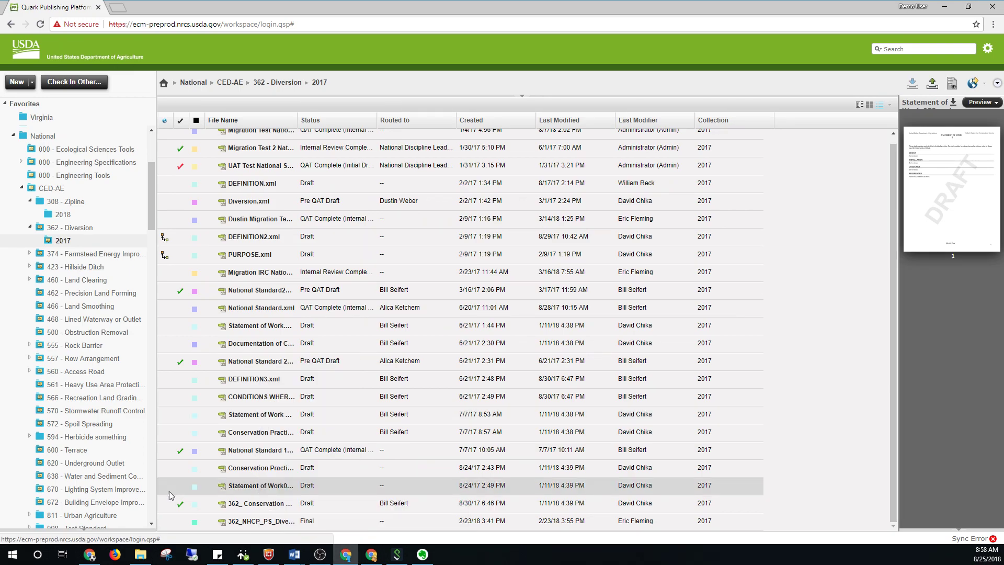
{"action": "right_click", "coordinate": [255, 473]}
{"action": "mouse_move", "coordinate": [314, 492]}
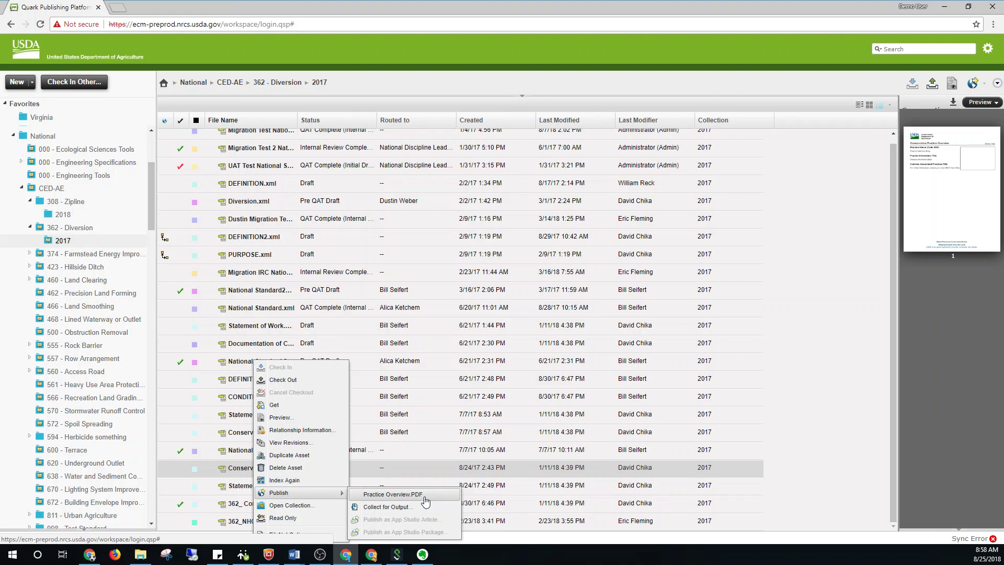
- Preview the Conservation Practice Standard Overview document in its own window, move the window aside and close it
{"action": "right_click", "coordinate": [238, 468]}
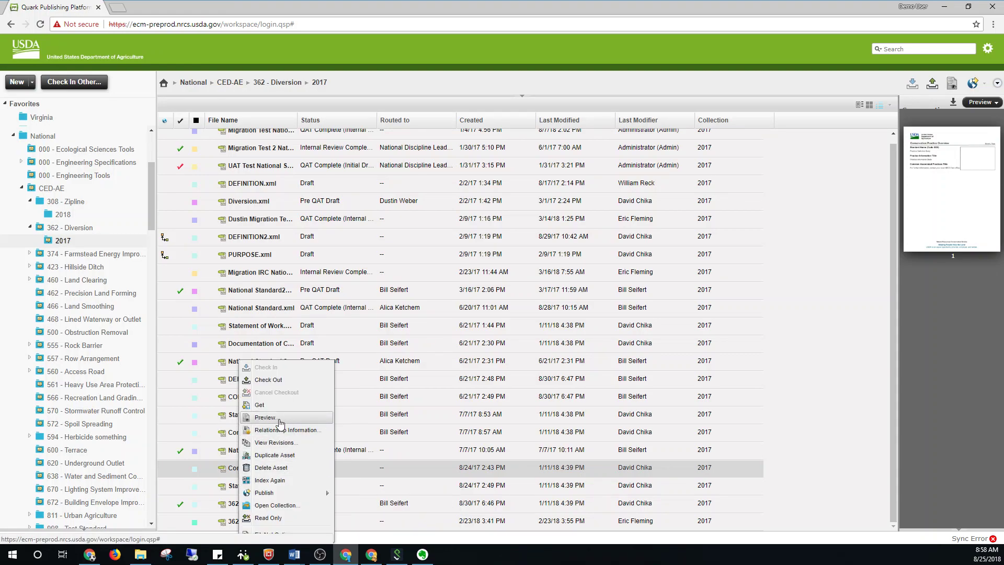
{"action": "left_click", "coordinate": [280, 419]}
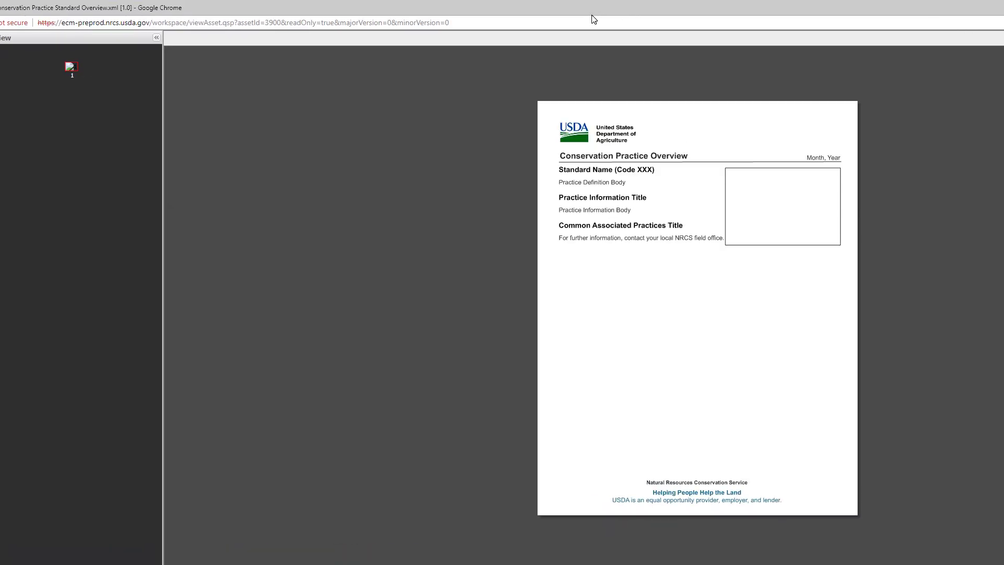
{"action": "left_click_drag", "start_coordinate": [605, 17], "coordinate": [239, 61]}
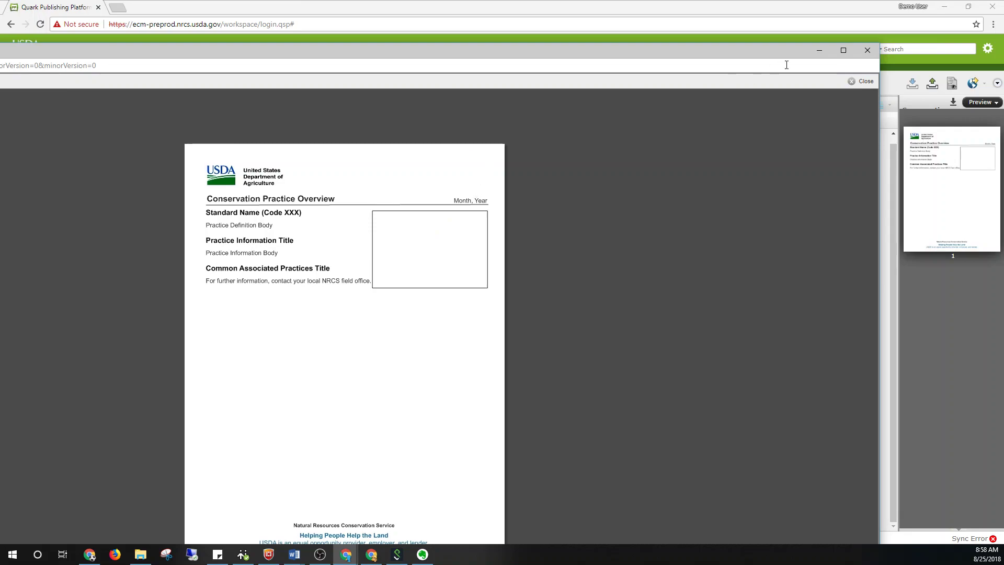
{"action": "left_click", "coordinate": [866, 50]}
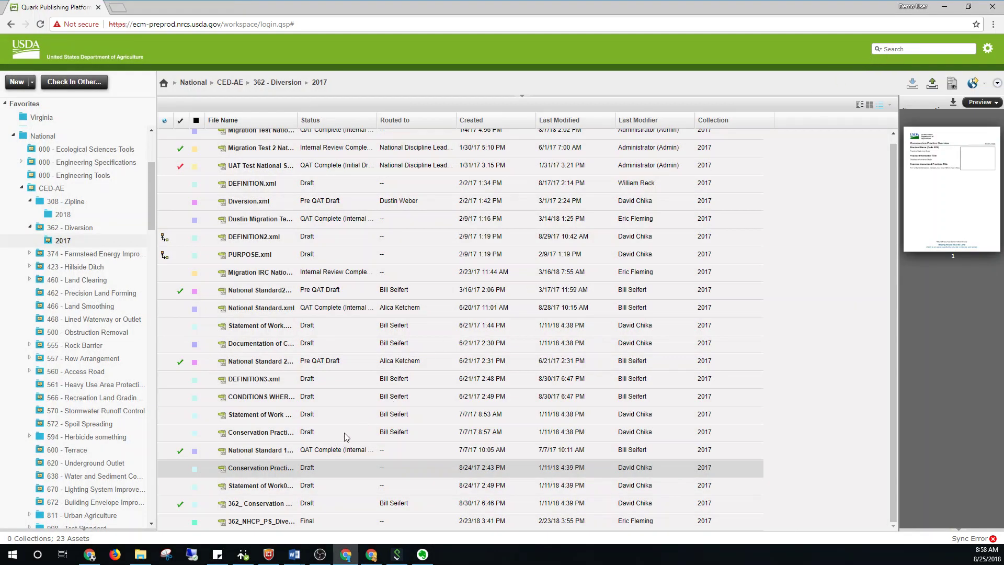
- View the relationship information of the Conservation Practice Standard Overview document and close the dialog
{"action": "right_click", "coordinate": [290, 470]}
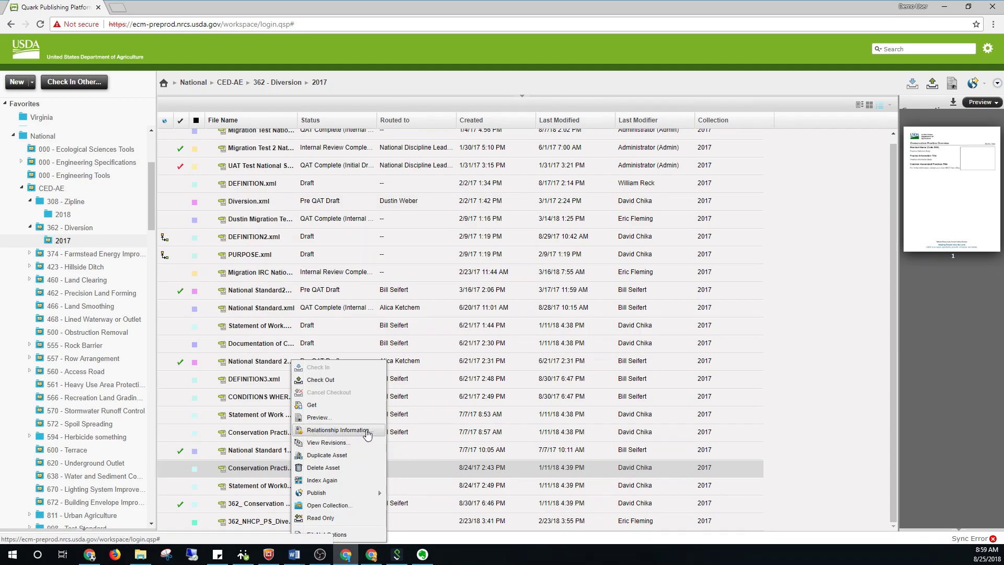
{"action": "left_click", "coordinate": [374, 434]}
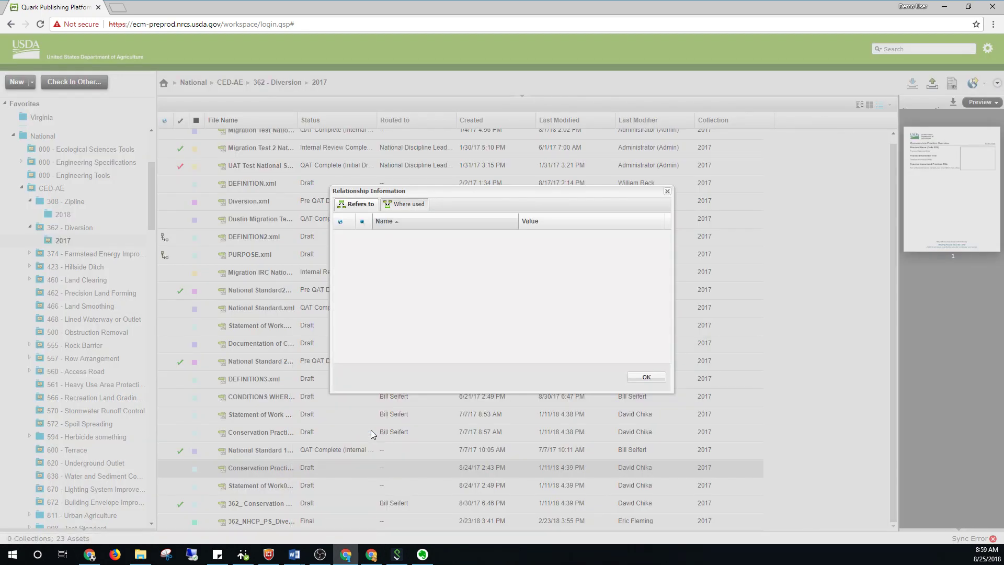
{"action": "left_click", "coordinate": [656, 378]}
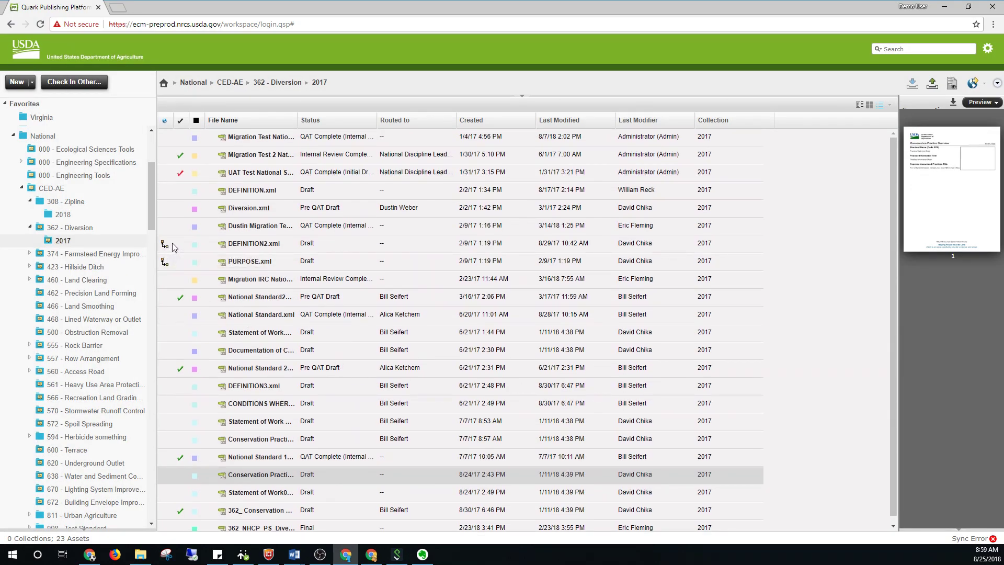
- Check where DEFINITION2.xml is used through its relationship information, then close the dialog
{"action": "left_click", "coordinate": [246, 242]}
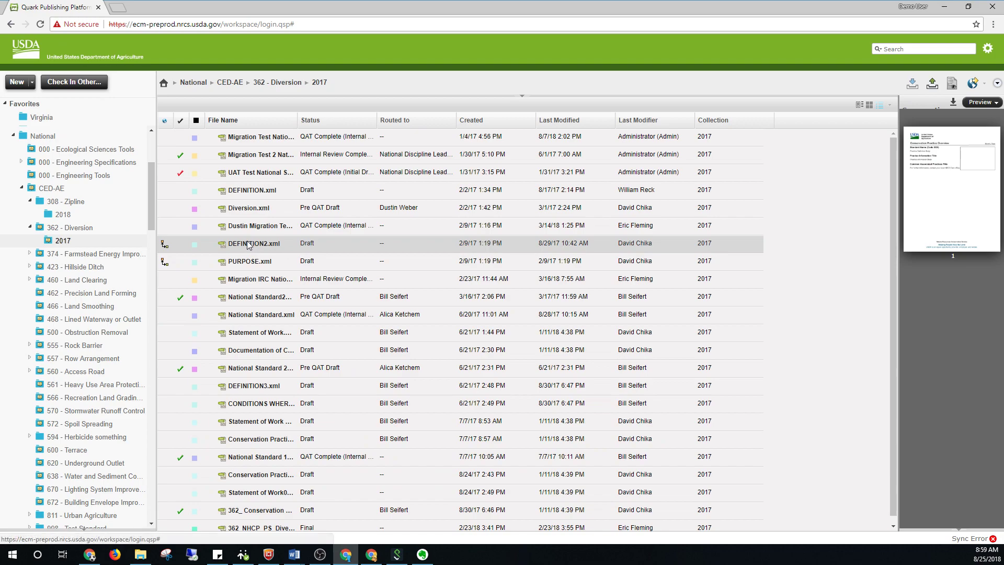
{"action": "right_click", "coordinate": [249, 244]}
{"action": "left_click", "coordinate": [294, 311]}
{"action": "left_click", "coordinate": [406, 205]}
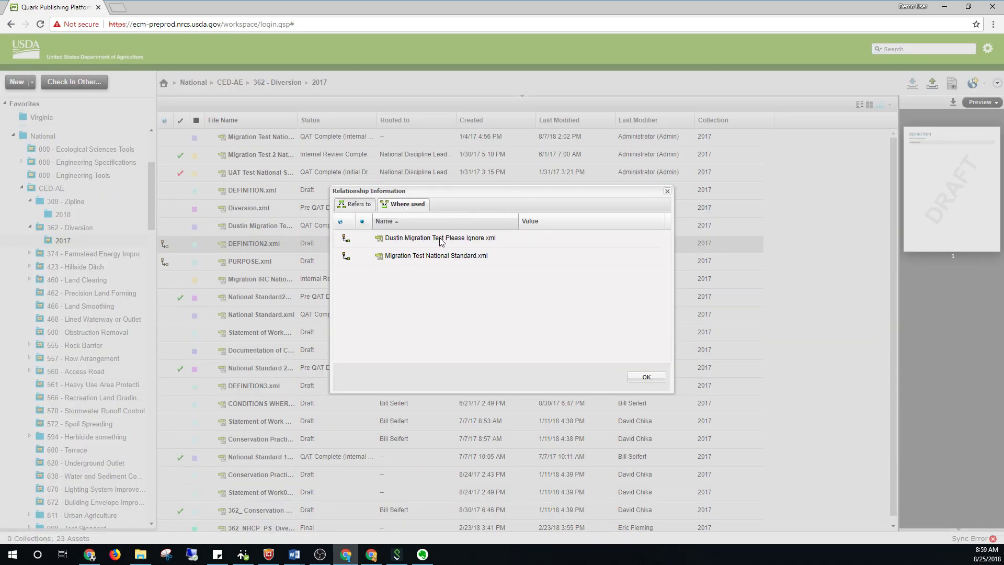
{"action": "left_click", "coordinate": [400, 240]}
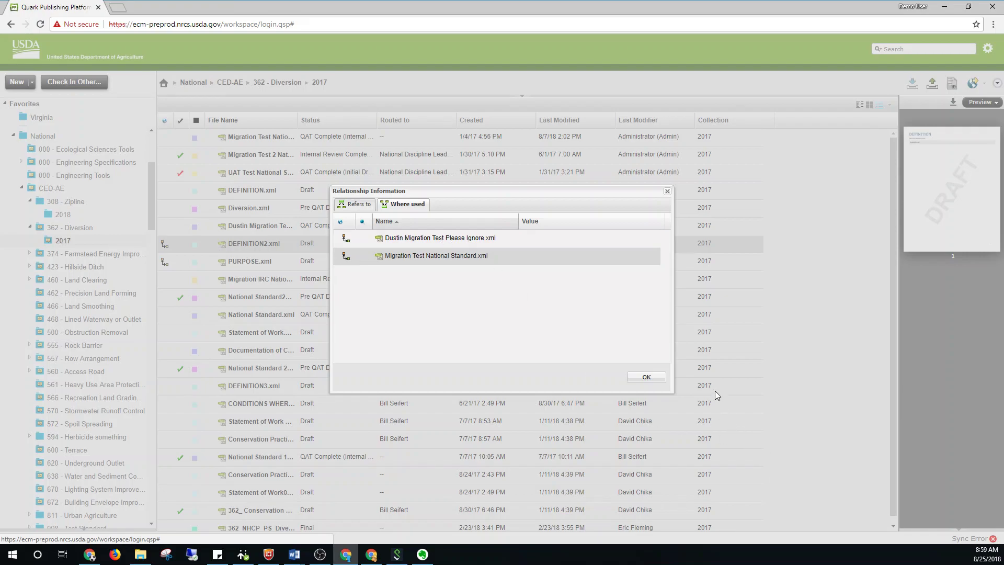
{"action": "left_click", "coordinate": [653, 377]}
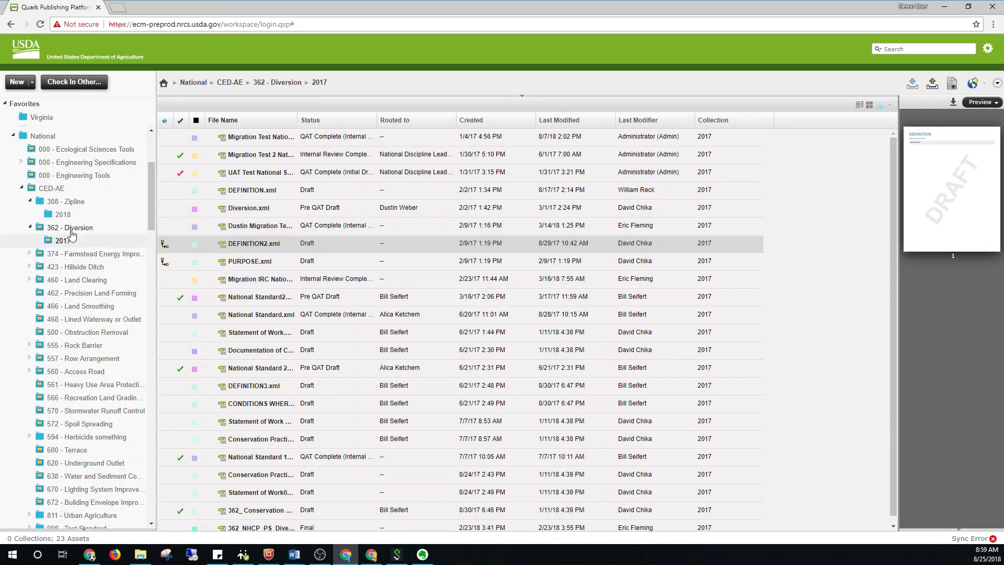
- Open the 2018 collection under 308 - Zipline and view the revisions of the 308_NHCP_CPS_Zipline_2018 document
{"action": "left_click", "coordinate": [55, 208]}
{"action": "left_click", "coordinate": [57, 216]}
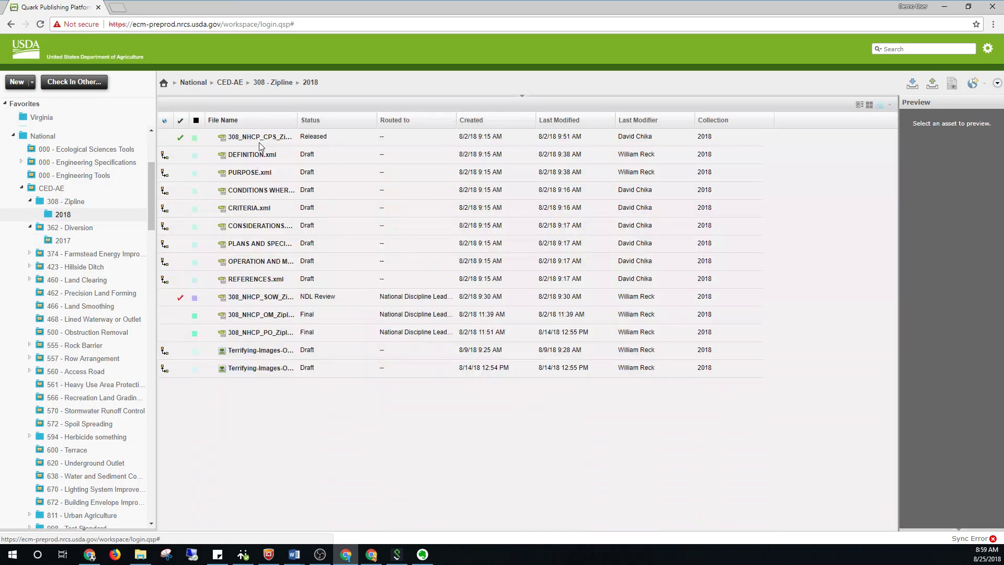
{"action": "right_click", "coordinate": [266, 140]}
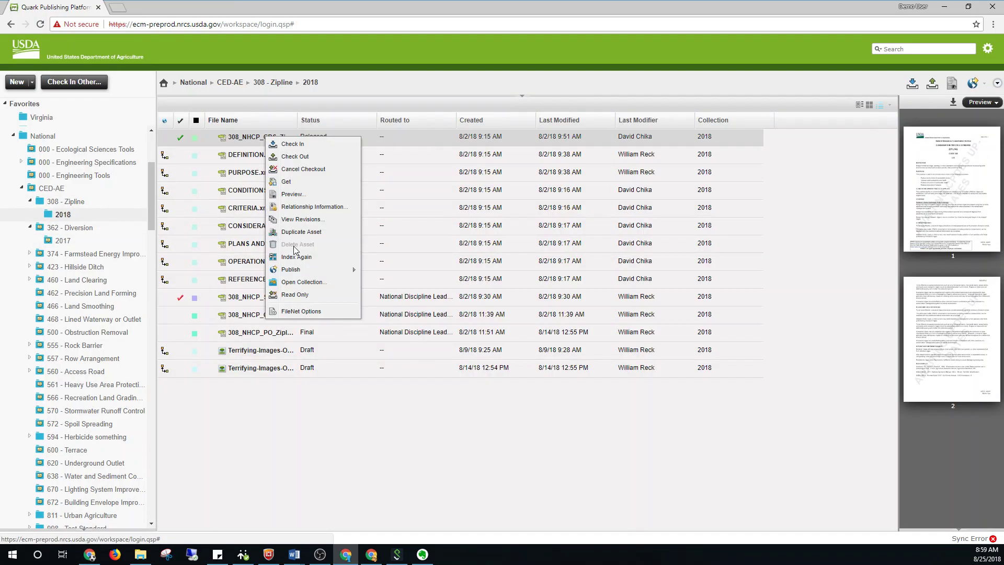
{"action": "left_click", "coordinate": [326, 219]}
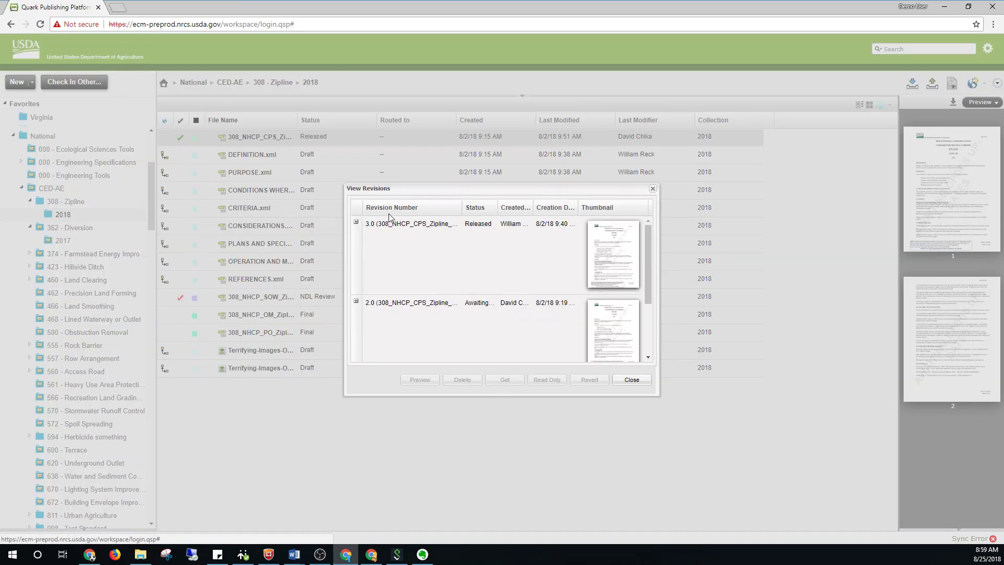
{"action": "scroll", "coordinate": [478, 238], "scroll_direction": "down", "scroll_amount": 3}
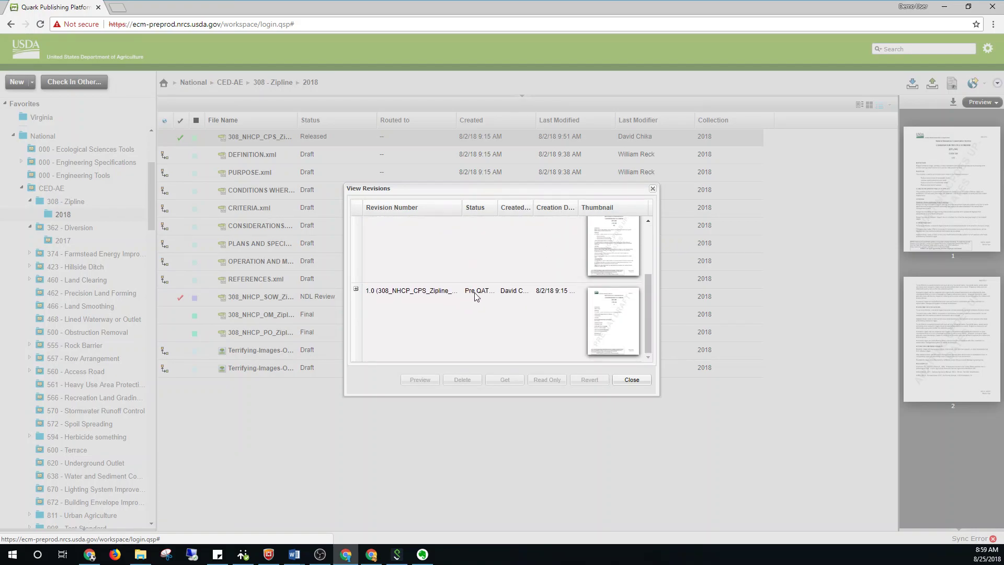
- Widen the Creation Date and Status columns in the revision list and look over the listed revisions
{"action": "double_click", "coordinate": [578, 207]}
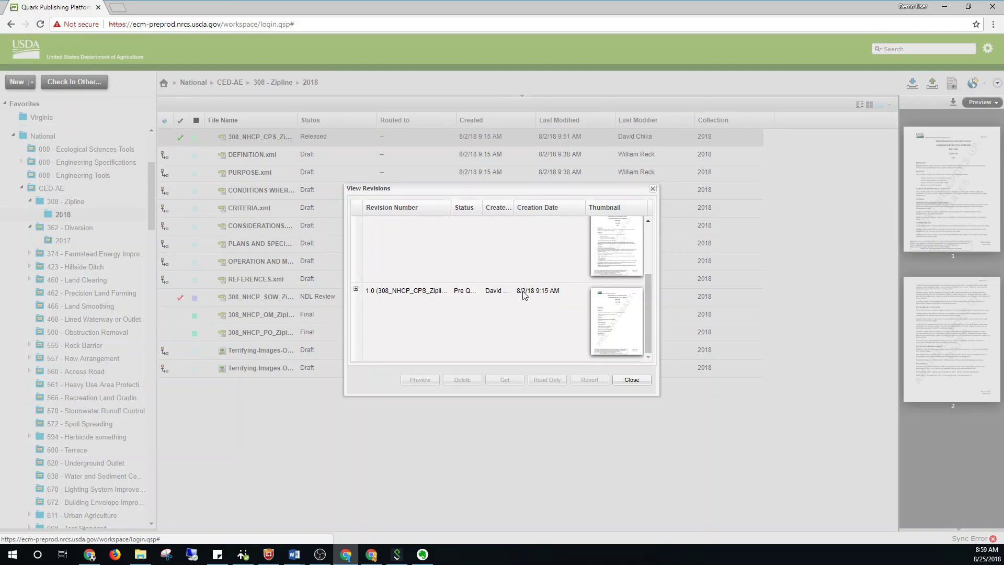
{"action": "scroll", "coordinate": [536, 316], "scroll_direction": "up", "scroll_amount": 1}
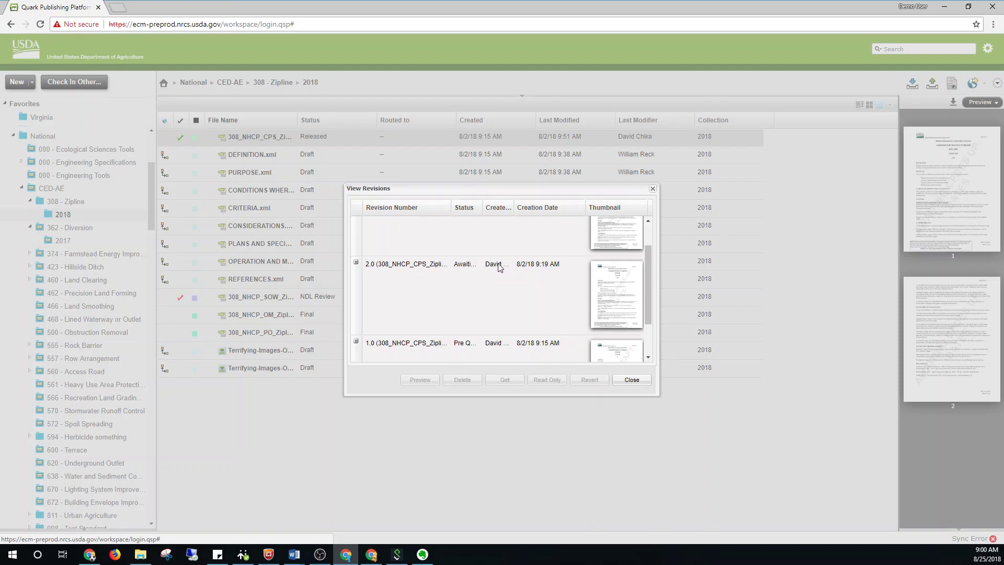
{"action": "left_click_drag", "start_coordinate": [482, 207], "coordinate": [492, 207]}
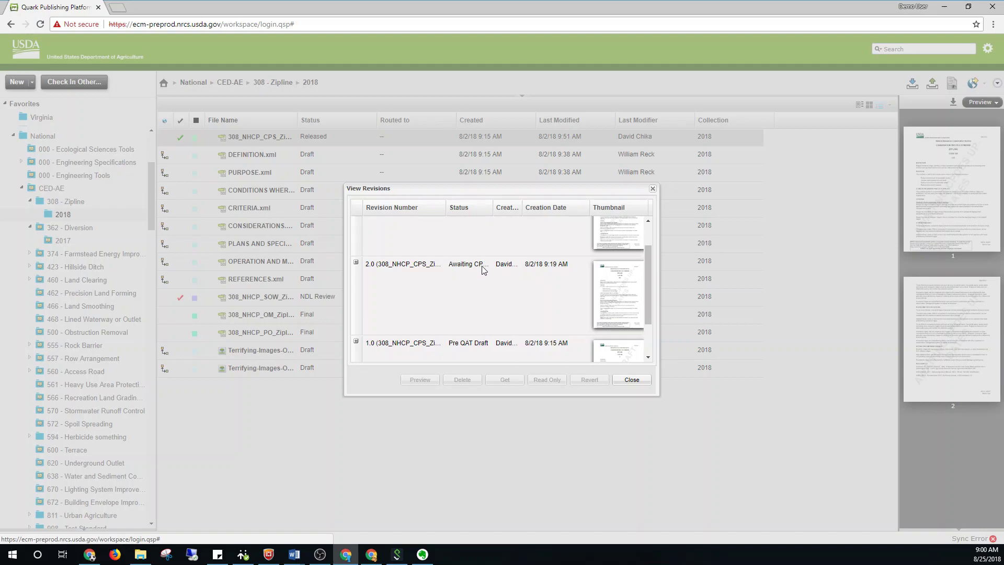
{"action": "scroll", "coordinate": [533, 300], "scroll_direction": "up", "scroll_amount": 2}
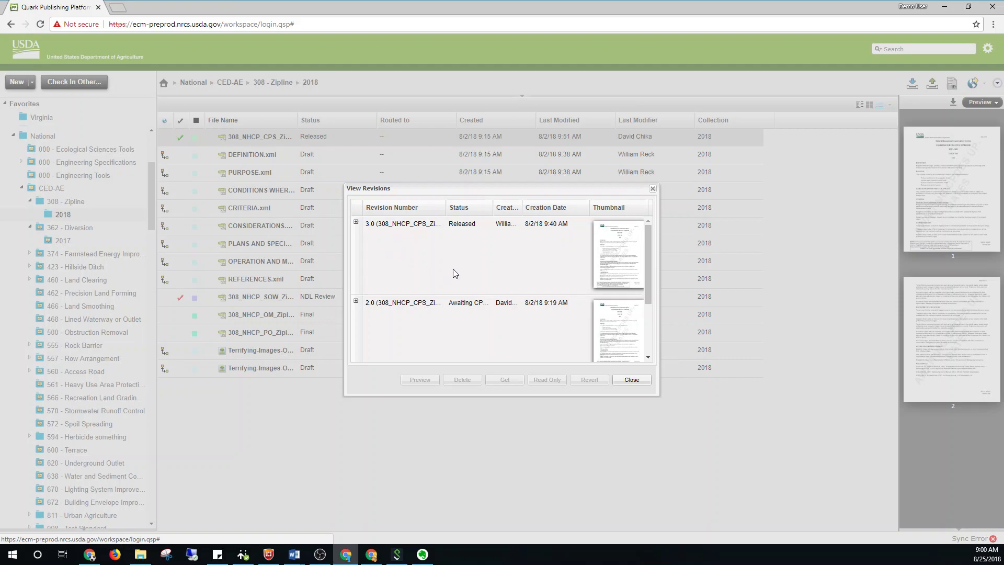
- Select revision 1.0 in the revision list, compare it with the other revisions and point out its available actions
{"action": "scroll", "coordinate": [462, 309], "scroll_direction": "down", "scroll_amount": 3}
{"action": "left_click", "coordinate": [458, 313]}
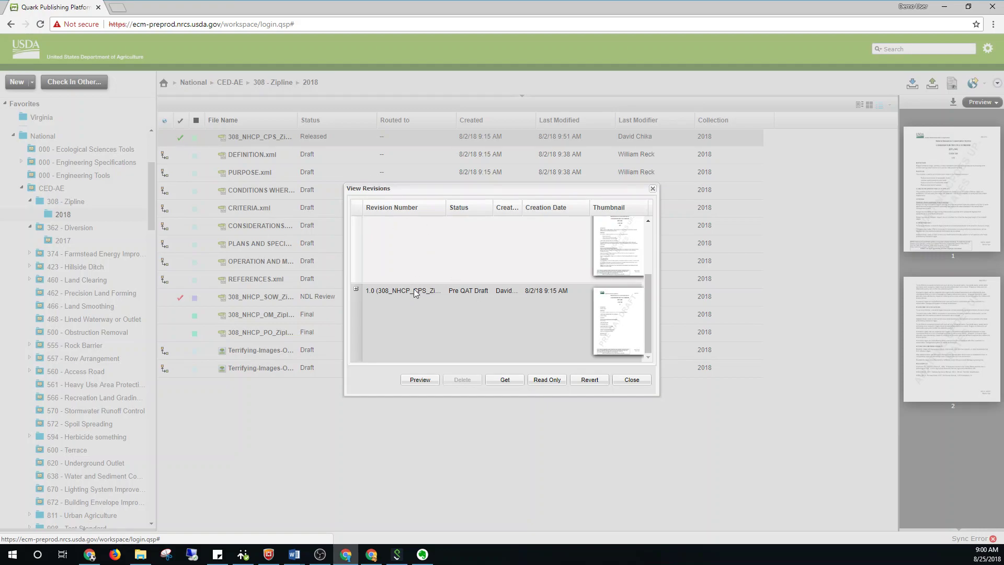
{"action": "scroll", "coordinate": [413, 288], "scroll_direction": "up", "scroll_amount": 5}
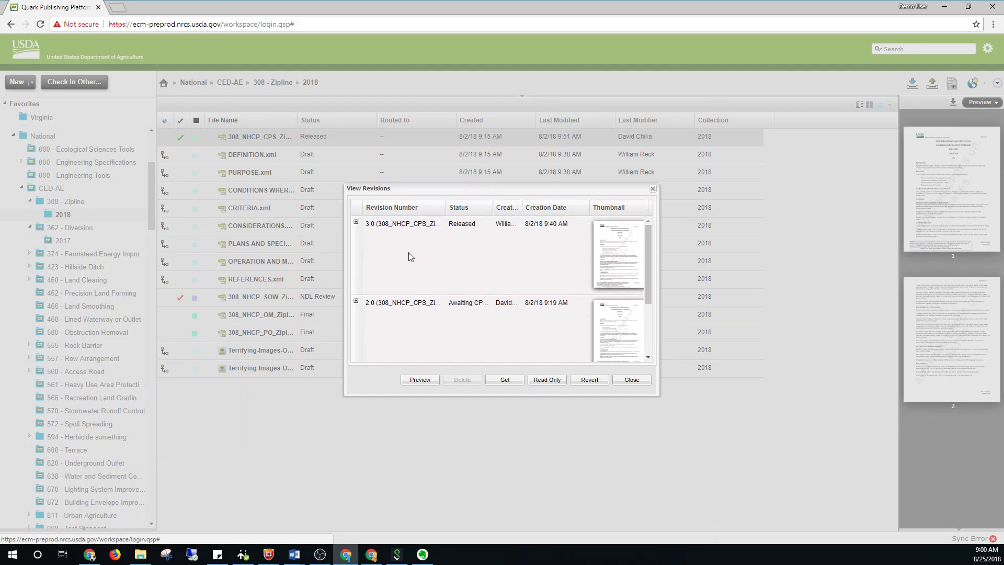
{"action": "scroll", "coordinate": [406, 252], "scroll_direction": "down", "scroll_amount": 3}
{"action": "scroll", "coordinate": [405, 255], "scroll_direction": "up", "scroll_amount": 3}
{"action": "scroll", "coordinate": [539, 330], "scroll_direction": "down", "scroll_amount": 3}
{"action": "left_click", "coordinate": [545, 337]}
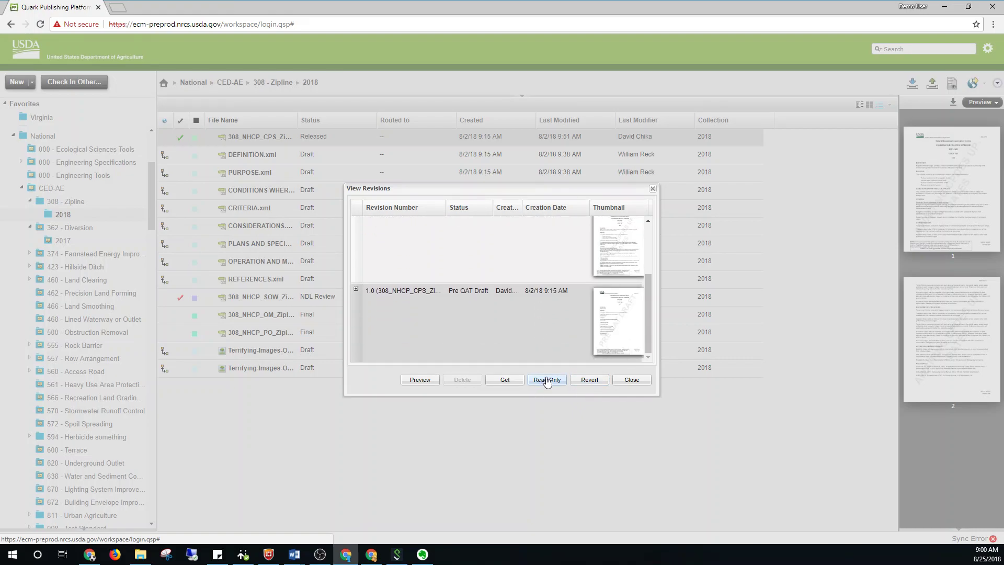
- Compare the revision thumbnails and the available actions for revisions 2.0 and 3.0, finishing with revision 2.0 selected
{"action": "left_click", "coordinate": [616, 255]}
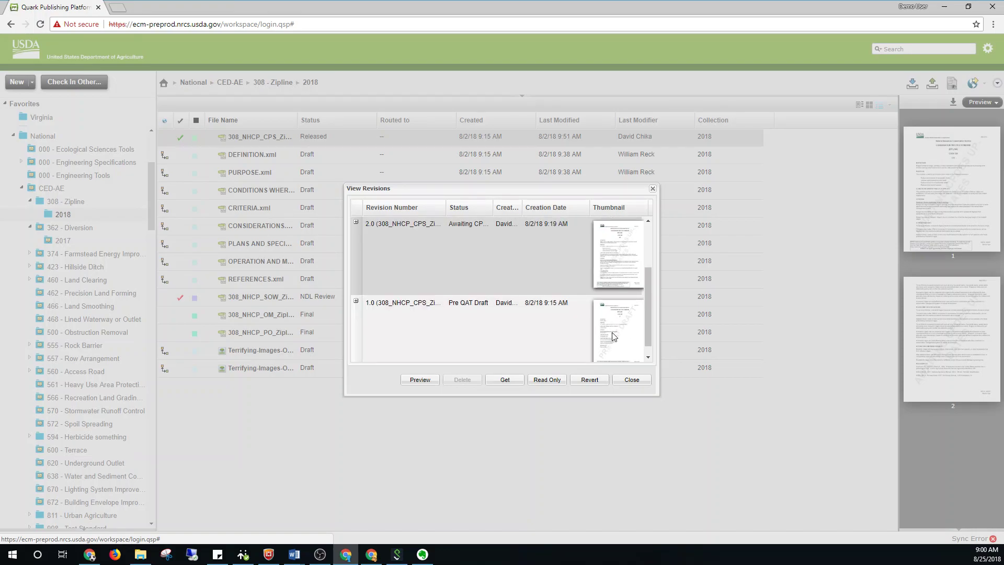
{"action": "scroll", "coordinate": [616, 340], "scroll_direction": "down", "scroll_amount": 1}
{"action": "scroll", "coordinate": [617, 292], "scroll_direction": "up", "scroll_amount": 1}
{"action": "scroll", "coordinate": [622, 282], "scroll_direction": "down", "scroll_amount": 1}
{"action": "scroll", "coordinate": [619, 305], "scroll_direction": "up", "scroll_amount": 3}
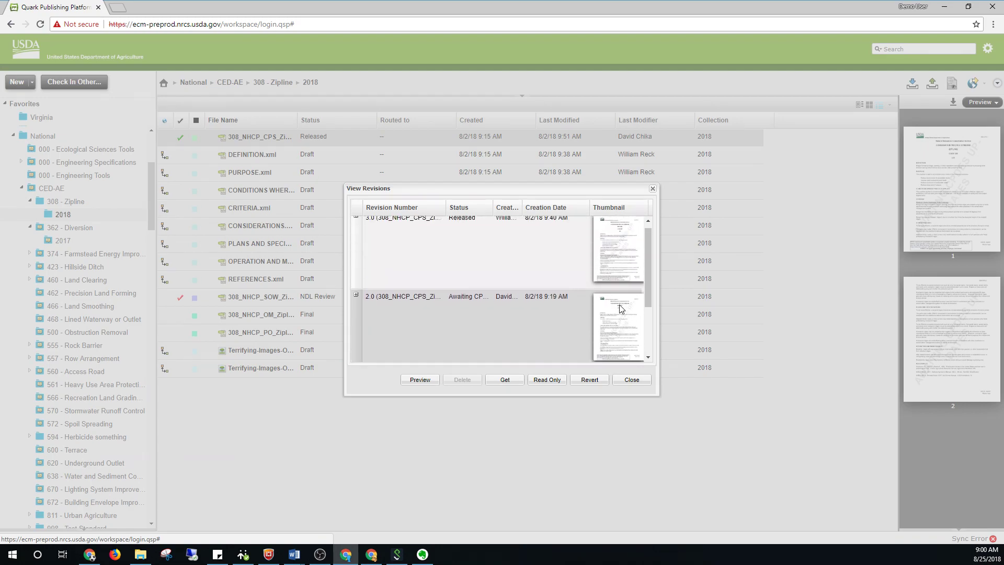
{"action": "left_click", "coordinate": [615, 268]}
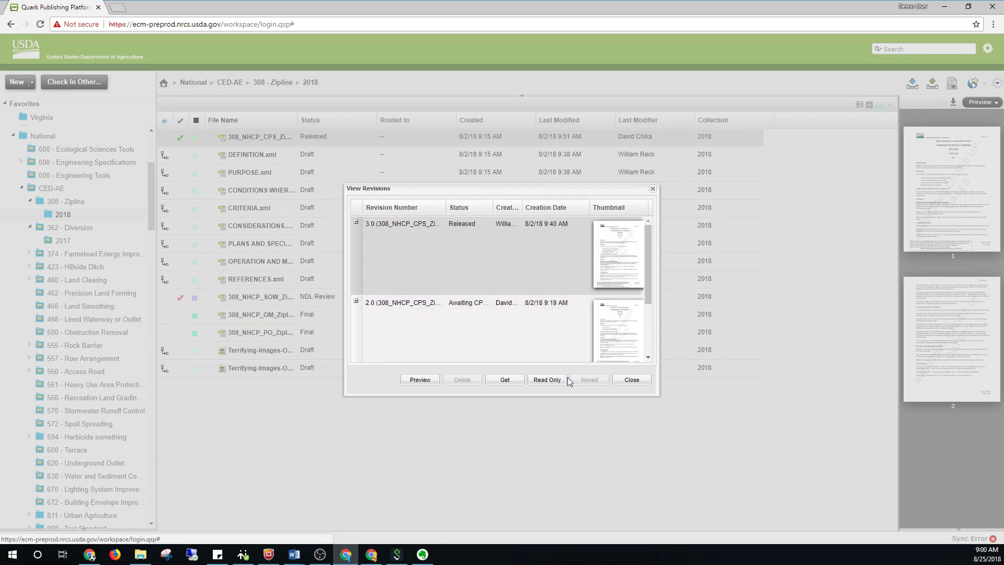
{"action": "left_click", "coordinate": [608, 334]}
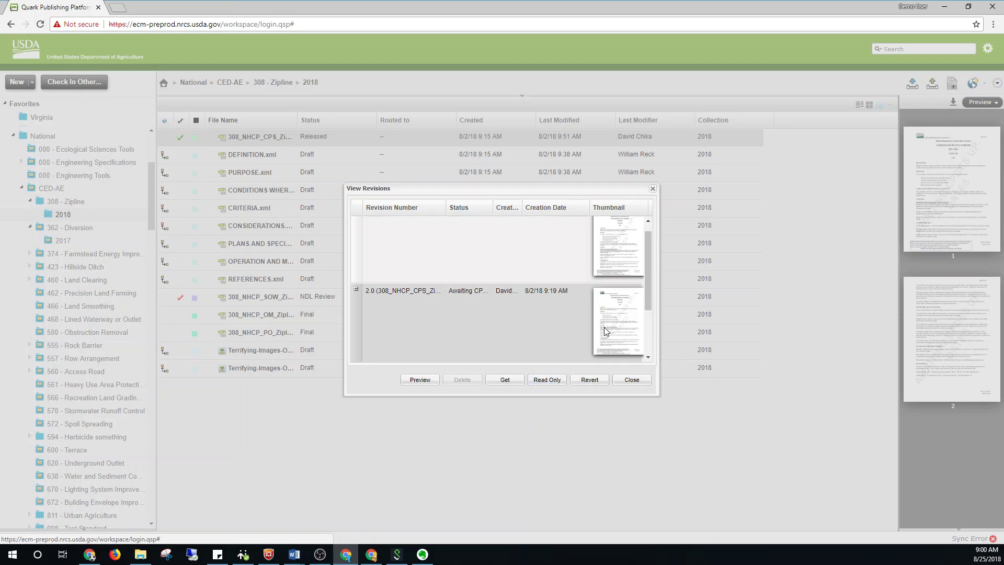
- Open revision 2.0 of 308_NHCP_CPS_Zipline_2018 as read-only, look through its sections, then close the document and the revision list
{"action": "left_click", "coordinate": [555, 383]}
{"action": "mouse_move", "coordinate": [345, 553]}
{"action": "left_click", "coordinate": [397, 509]}
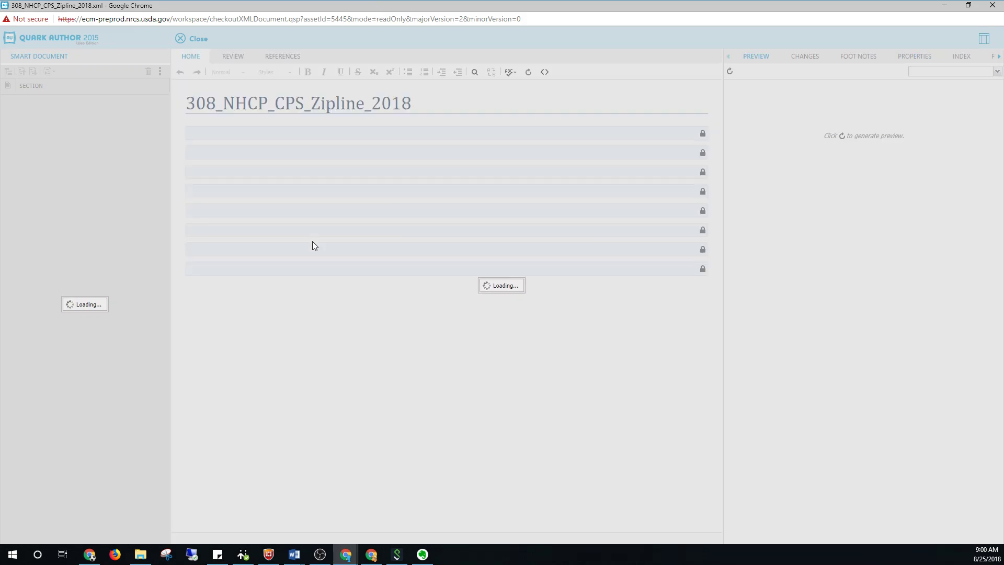
{"action": "scroll", "coordinate": [361, 282], "scroll_direction": "down", "scroll_amount": 12}
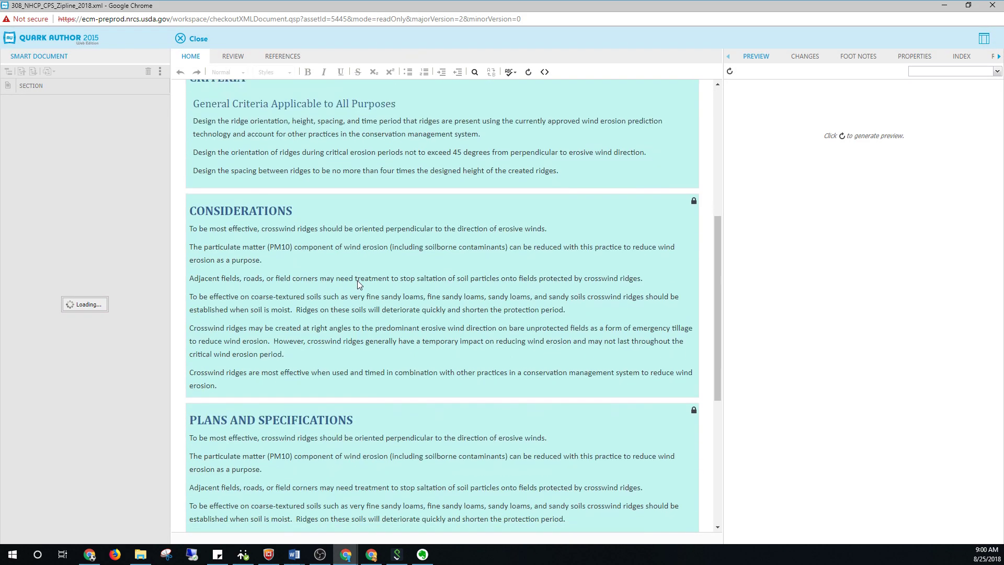
{"action": "scroll", "coordinate": [393, 290], "scroll_direction": "up", "scroll_amount": 5}
{"action": "scroll", "coordinate": [393, 291], "scroll_direction": "up", "scroll_amount": 5}
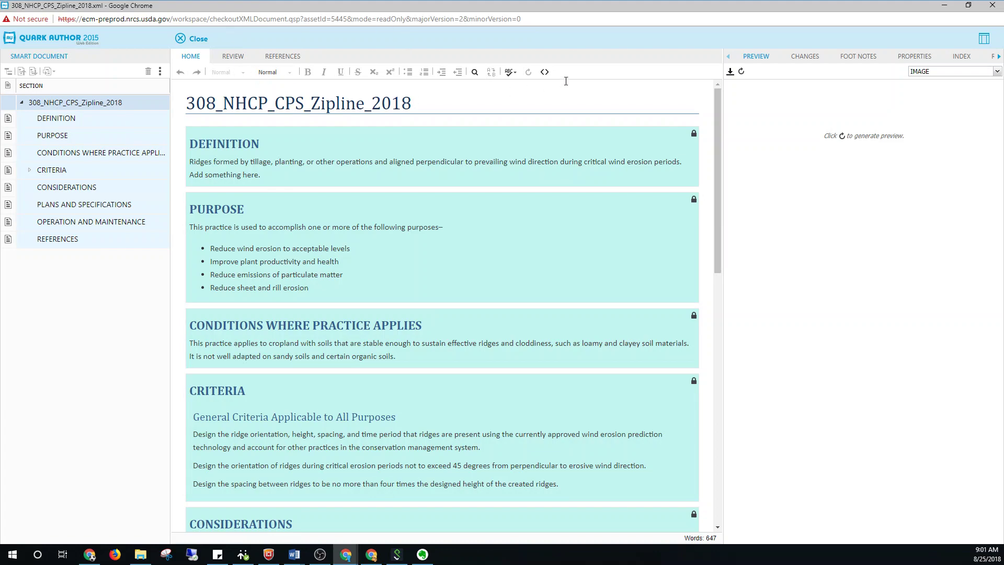
{"action": "left_click", "coordinate": [184, 42]}
{"action": "left_click", "coordinate": [631, 378]}
- Show the document types under Create Revision Of Existing Document and the context options for the 308_NHCP_CPS_Zipline_2018 document
{"action": "right_click", "coordinate": [261, 139]}
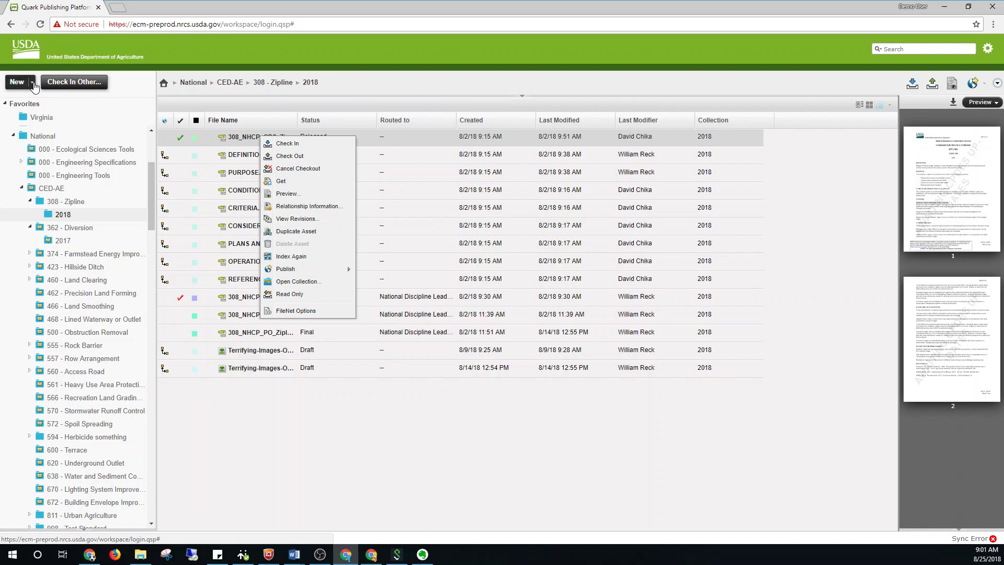
{"action": "left_click", "coordinate": [32, 82]}
{"action": "mouse_move", "coordinate": [48, 101]}
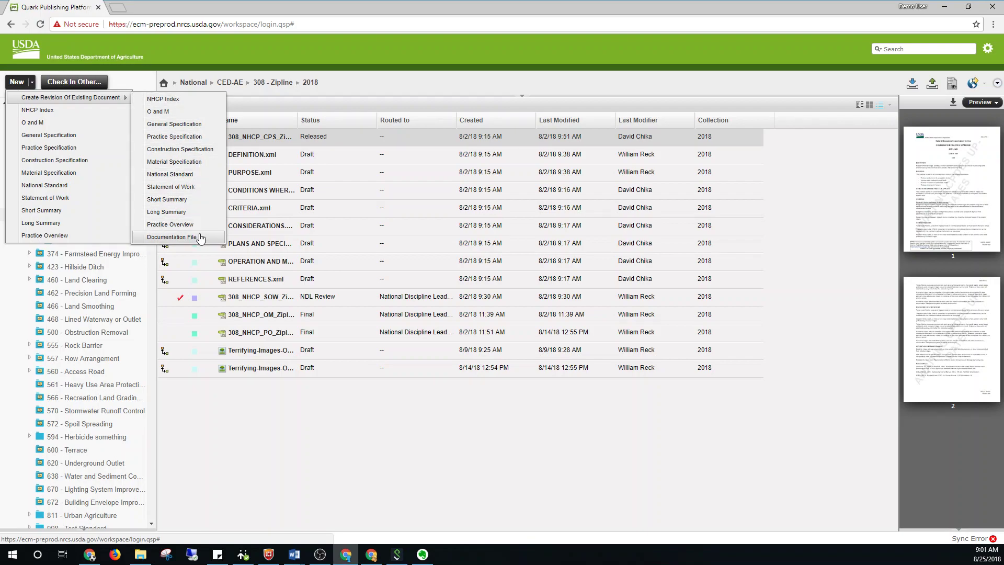
{"action": "left_click", "coordinate": [301, 427]}
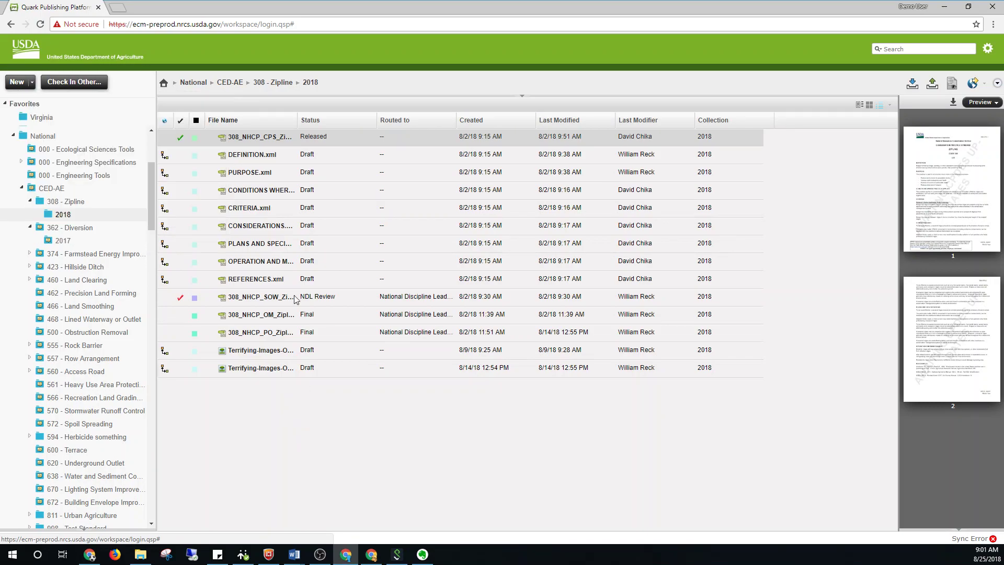
{"action": "right_click", "coordinate": [248, 140]}
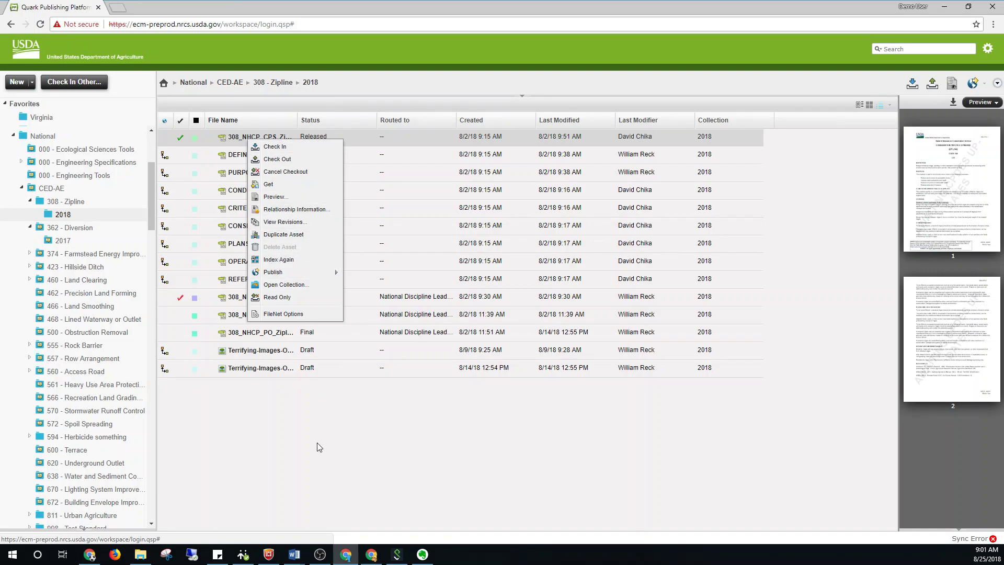
- Check the 0 Business_Requested_Videos.docx notes in Word for the item on refreshing the screen and indexing again, then return to the workspace
{"action": "mouse_move", "coordinate": [294, 553]}
{"action": "left_click", "coordinate": [246, 501]}
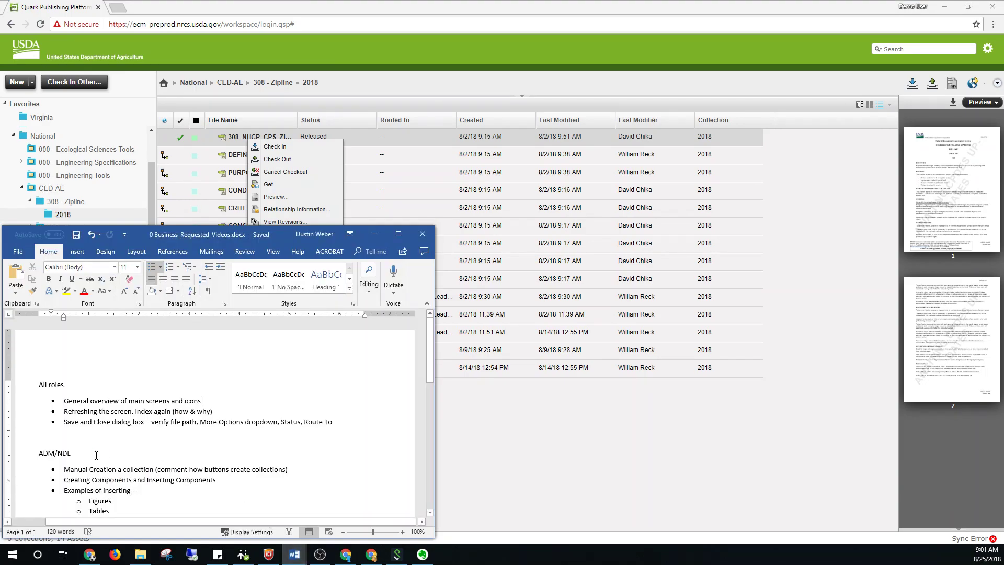
{"action": "left_click_drag", "start_coordinate": [64, 411], "coordinate": [174, 411]}
{"action": "left_click", "coordinate": [455, 415]}
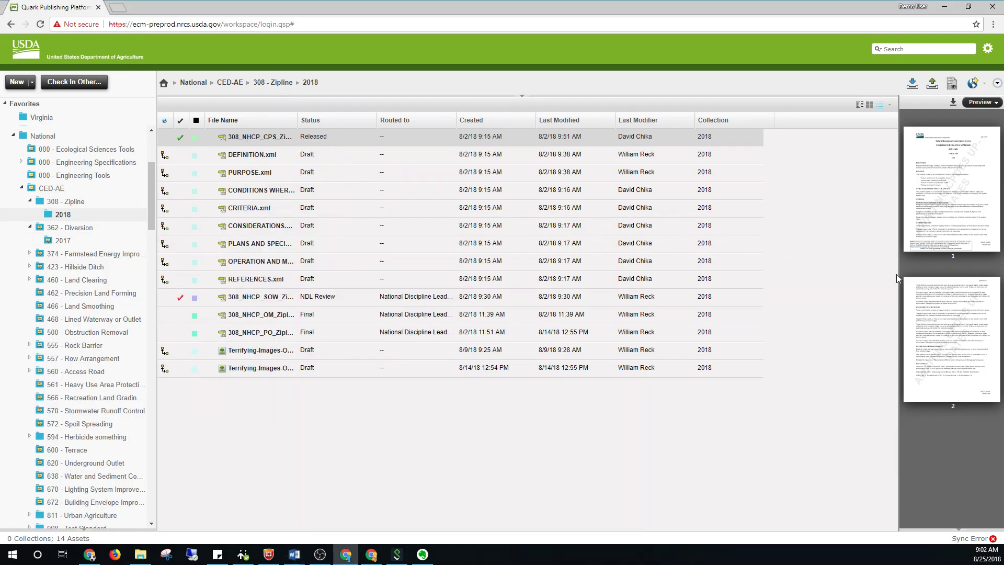
- Enlarge the preview area and index the 308_NHCP_CPS_Zipline_2018 document again to refresh its preview
{"action": "left_click_drag", "start_coordinate": [895, 274], "coordinate": [635, 273]}
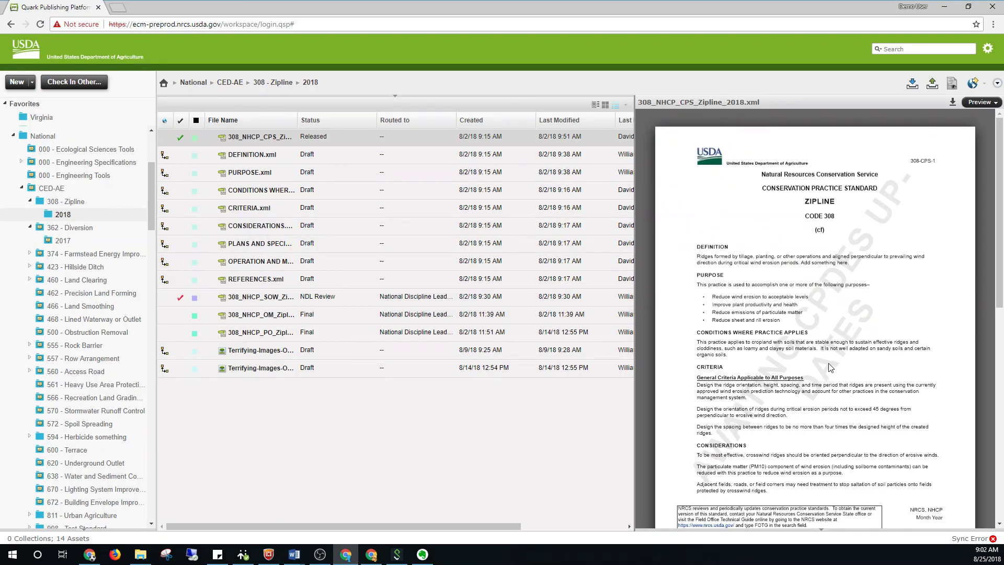
{"action": "right_click", "coordinate": [260, 141]}
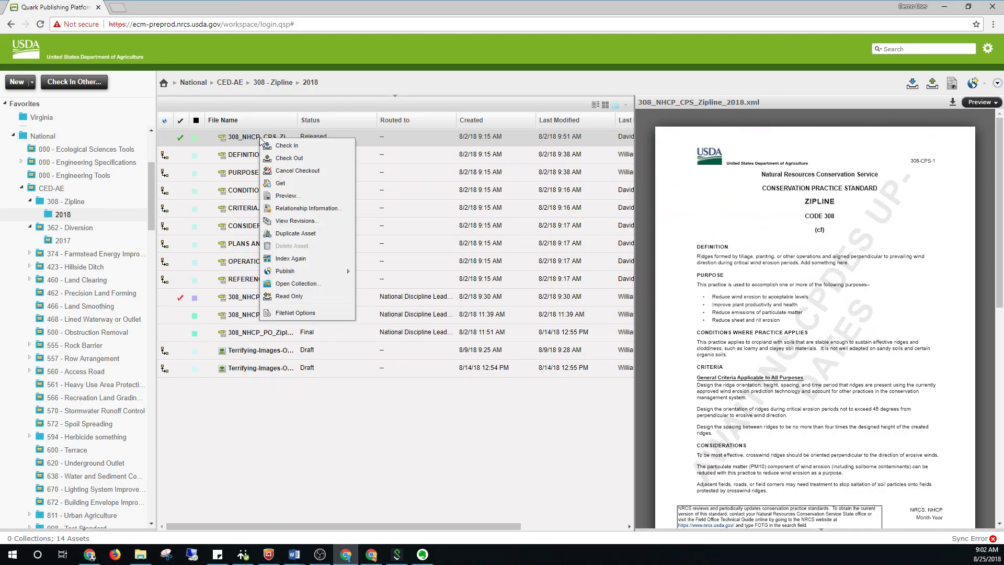
{"action": "left_click", "coordinate": [295, 258]}
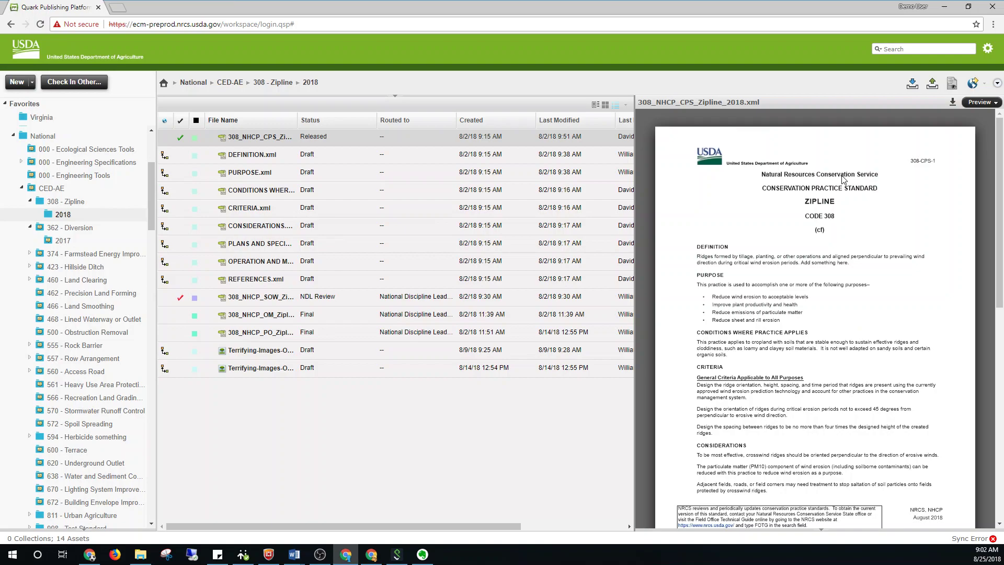
{"action": "right_click", "coordinate": [311, 135]}
{"action": "left_click", "coordinate": [849, 164]}
- Point out Open Collection for the 308_NHCP_CPS_Zipline_2018 document, then run the Standards Status shared search and browse its results
{"action": "right_click", "coordinate": [282, 137]}
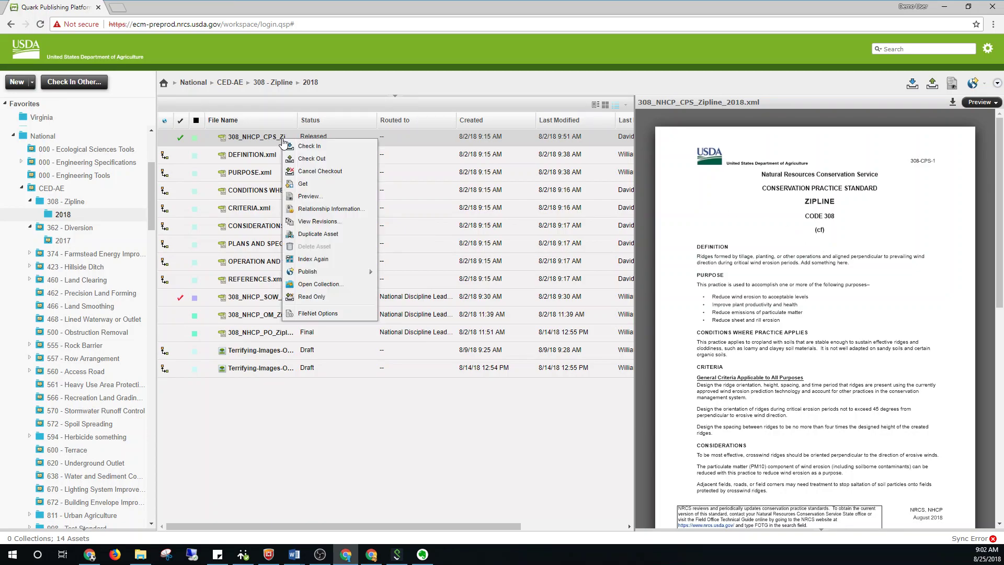
{"action": "mouse_move", "coordinate": [367, 272]}
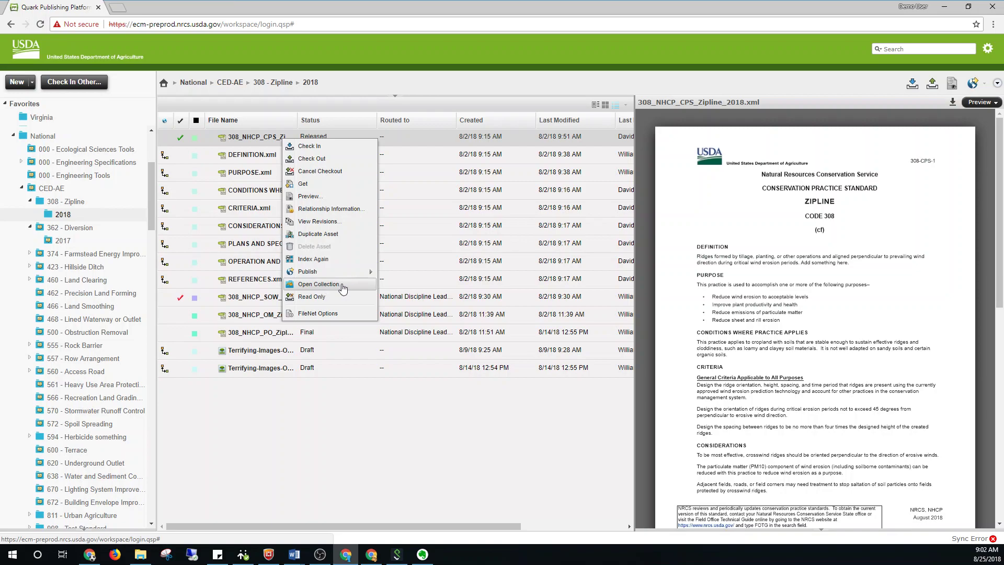
{"action": "left_click_drag", "start_coordinate": [151, 195], "coordinate": [136, 164]}
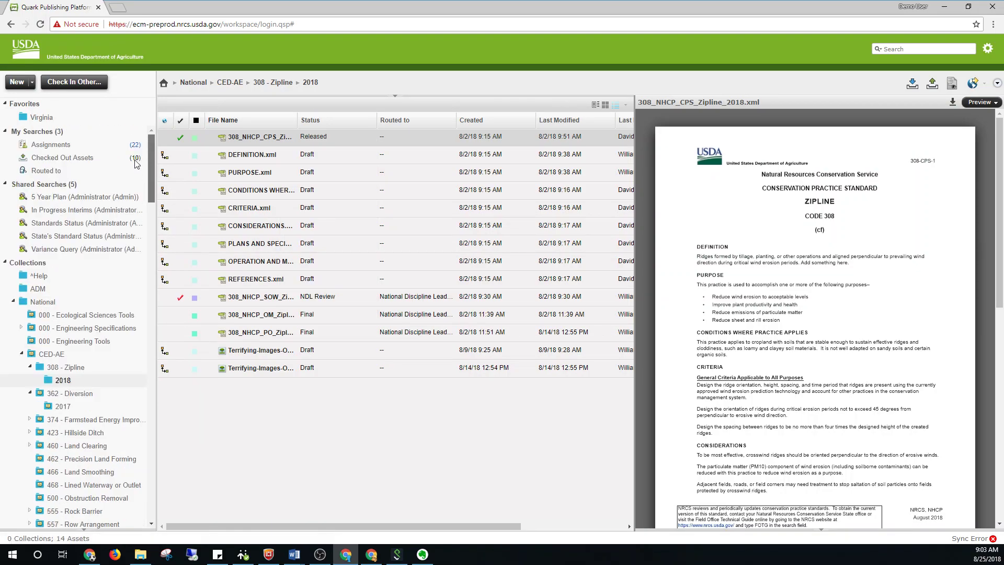
{"action": "left_click", "coordinate": [57, 225]}
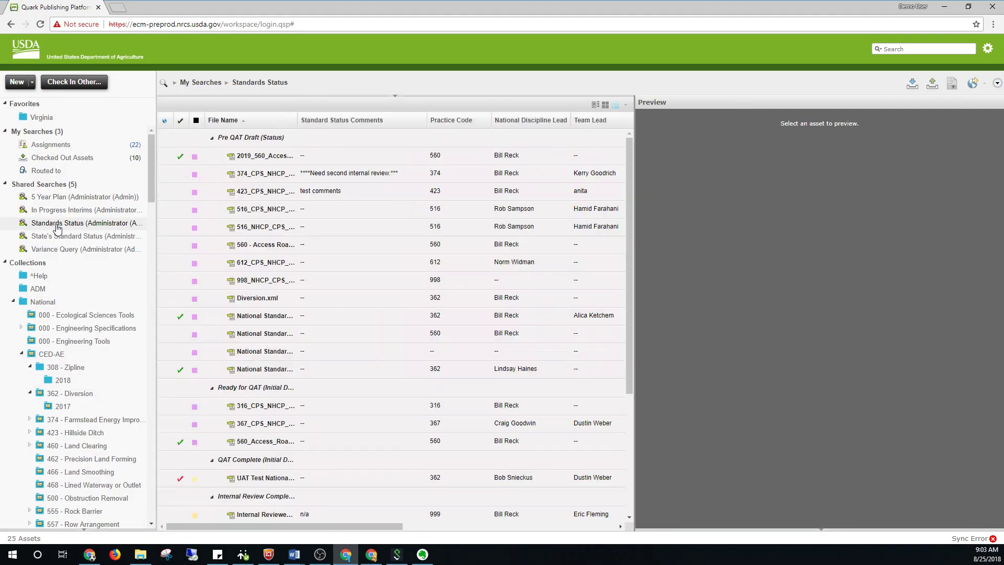
{"action": "scroll", "coordinate": [259, 299], "scroll_direction": "down", "scroll_amount": 1}
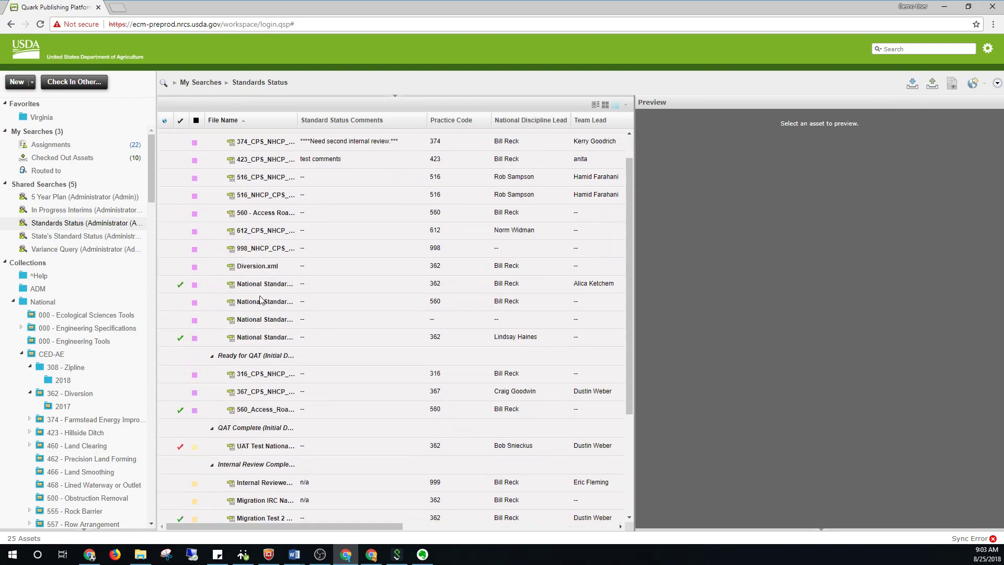
{"action": "scroll", "coordinate": [260, 299], "scroll_direction": "down", "scroll_amount": 3}
- Open the collection that holds 560_Access_Road.xml from the search results and look at where it sits in the collection tree
{"action": "left_click", "coordinate": [242, 260]}
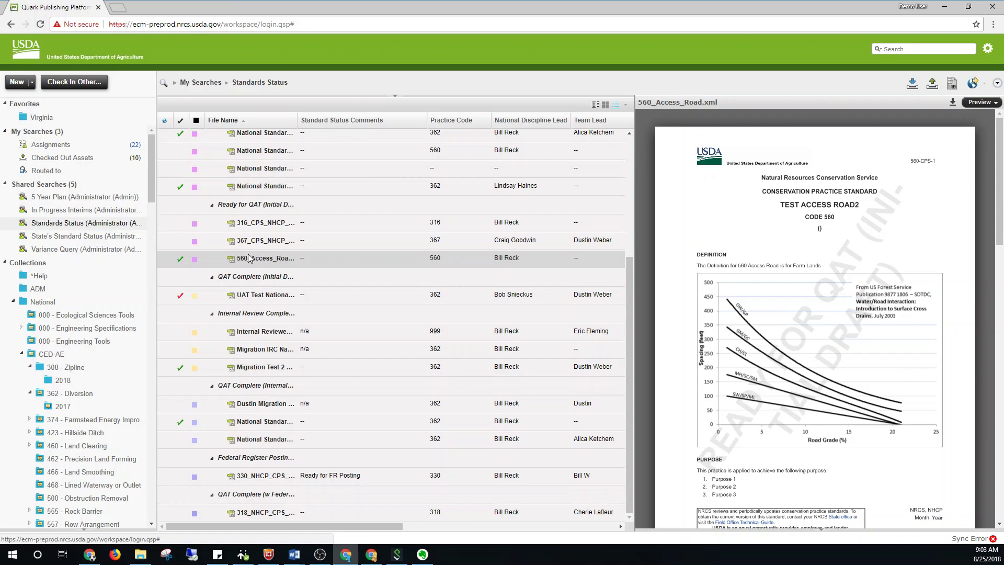
{"action": "right_click", "coordinate": [244, 260]}
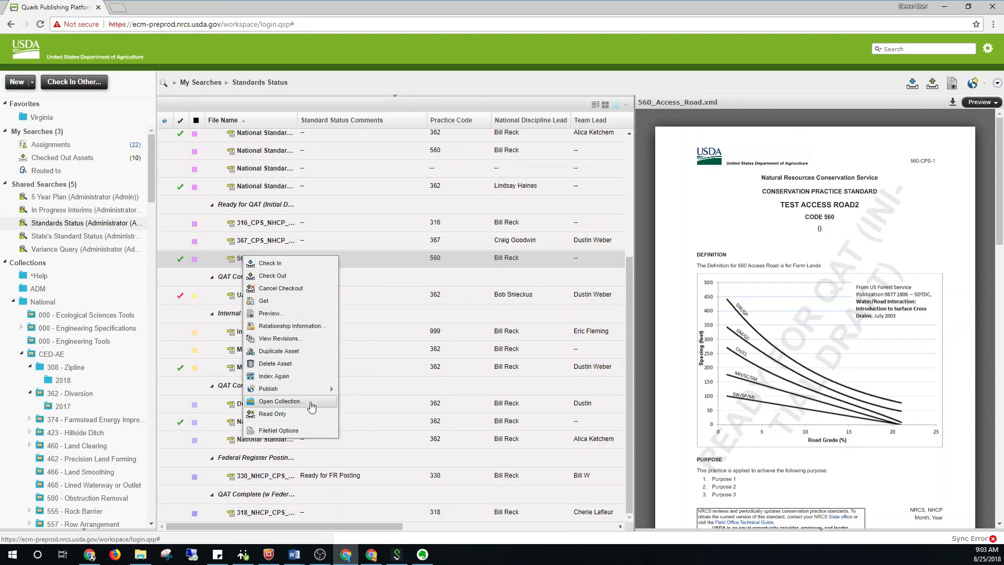
{"action": "left_click", "coordinate": [301, 402]}
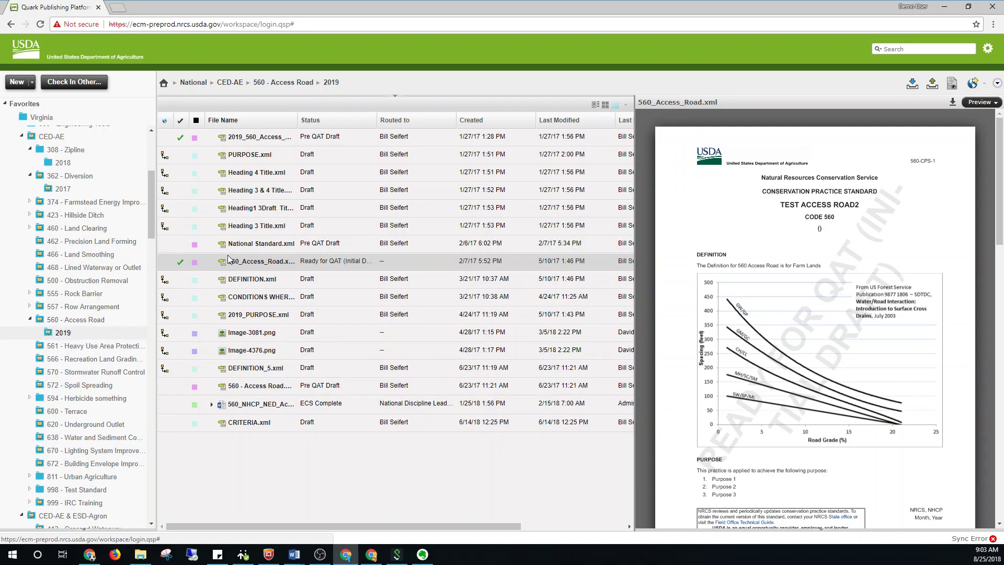
{"action": "scroll", "coordinate": [61, 257], "scroll_direction": "up", "scroll_amount": 3}
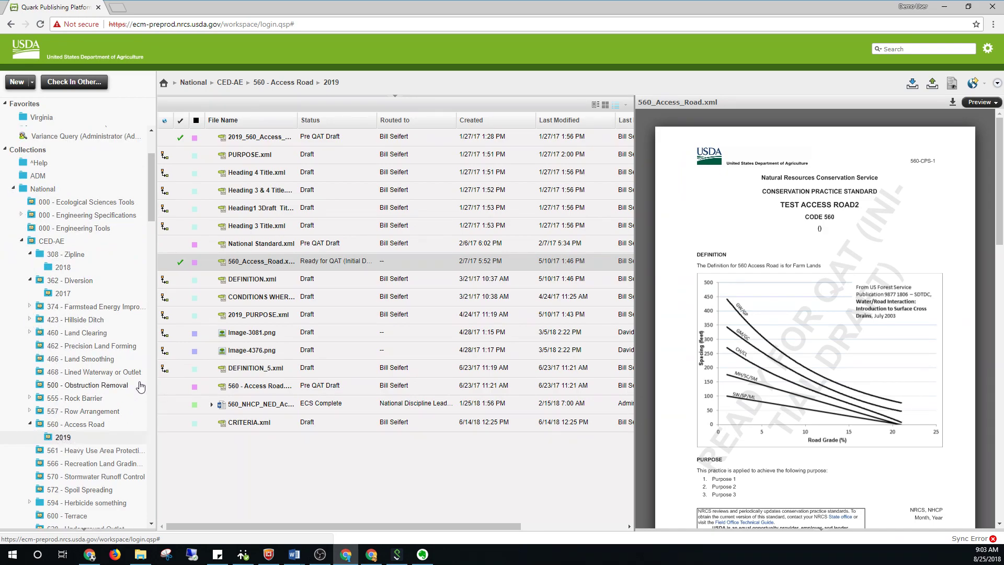
{"action": "right_click", "coordinate": [298, 263]}
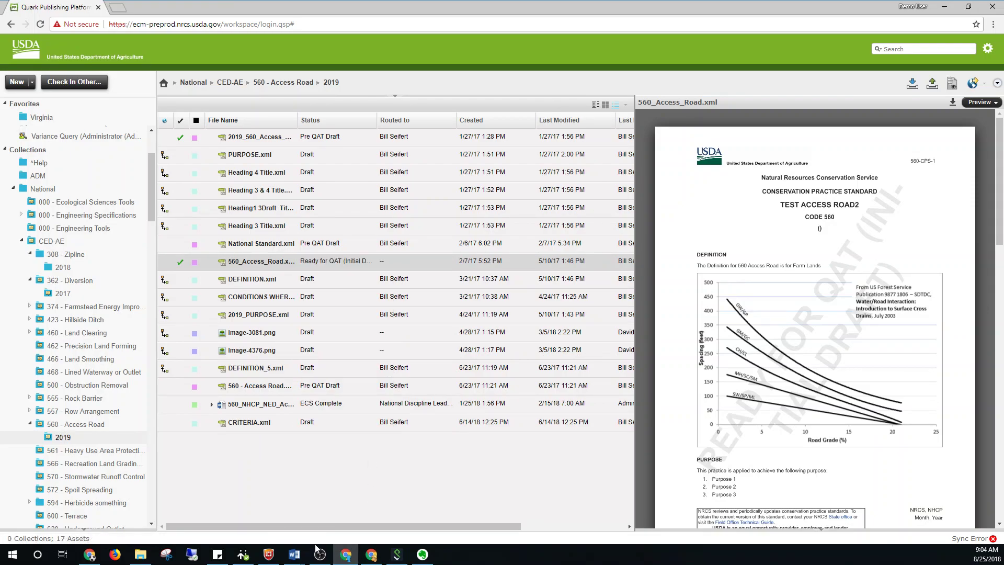
- Highlight "How to check your role and group" in the Document1 outline in Word, then return to the workspace
{"action": "left_click", "coordinate": [294, 554]}
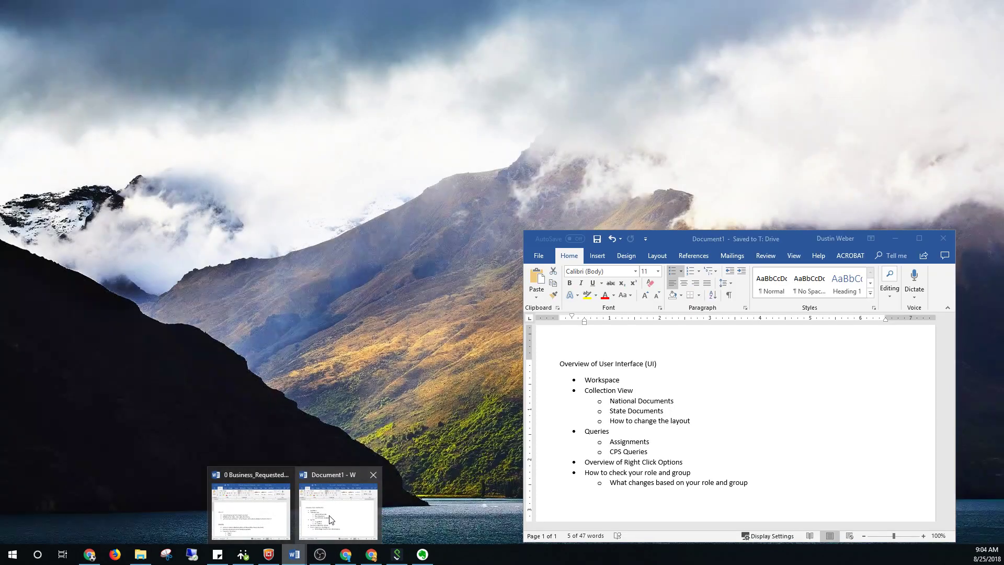
{"action": "left_click", "coordinate": [346, 516]}
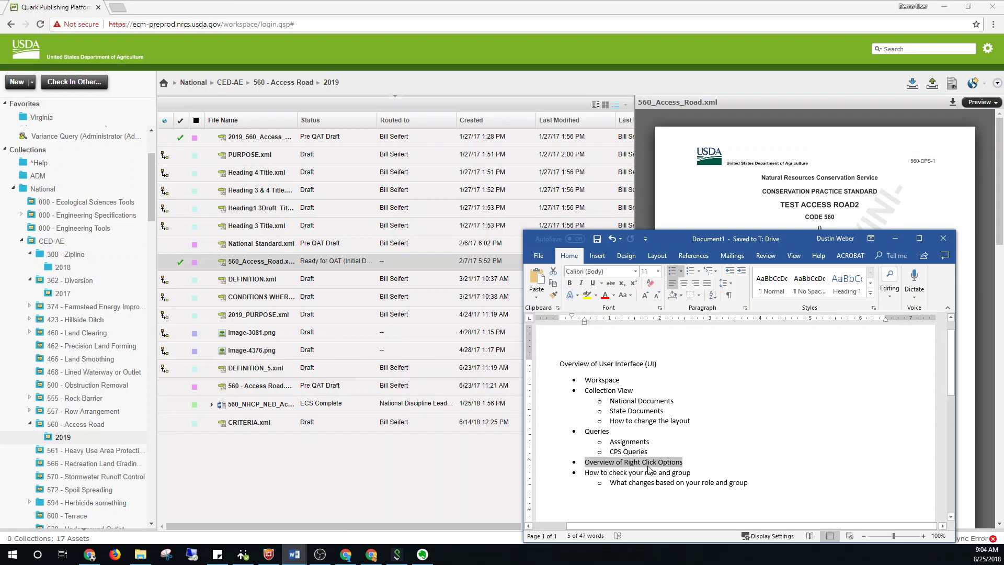
{"action": "left_click_drag", "start_coordinate": [584, 472], "coordinate": [695, 473]}
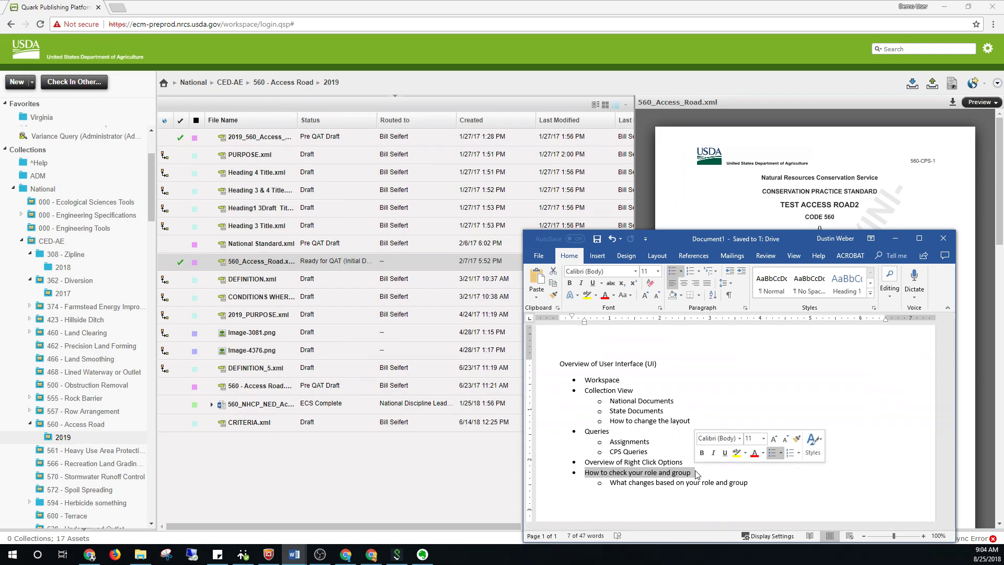
{"action": "left_click", "coordinate": [417, 488]}
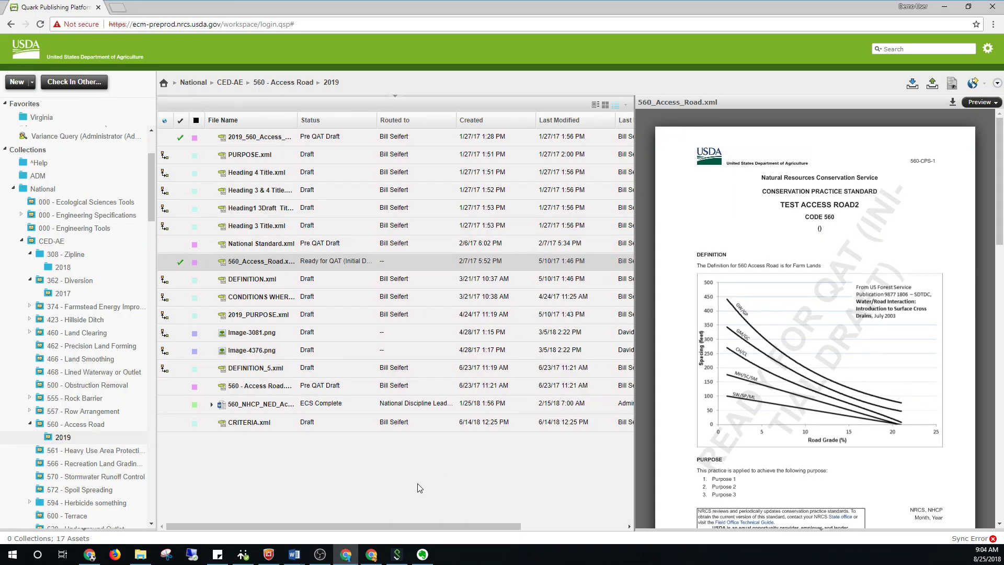
- Open CPS Management and point out the signed-in administrator's groups and ADM (National) role
{"action": "left_click", "coordinate": [84, 528]}
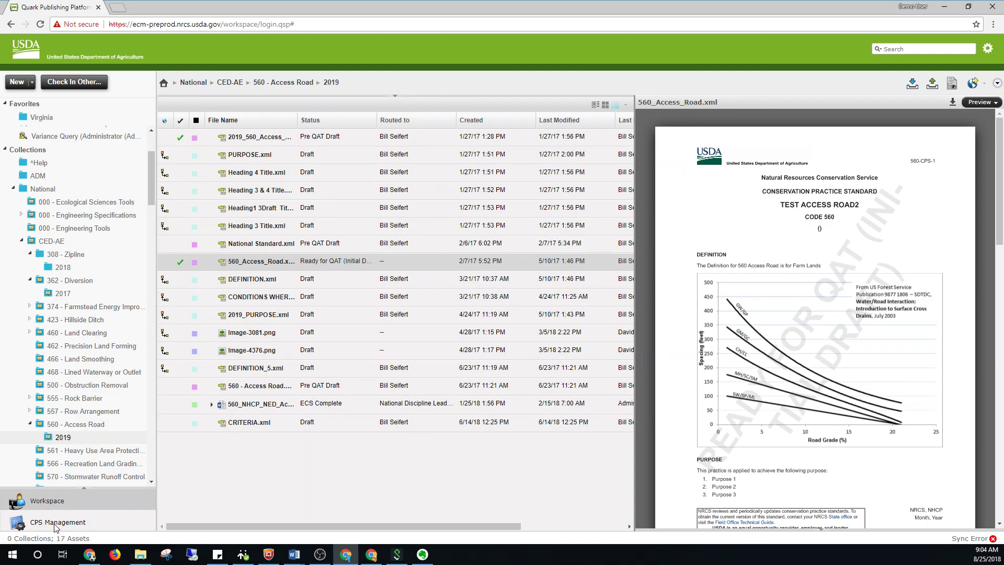
{"action": "left_click", "coordinate": [81, 523]}
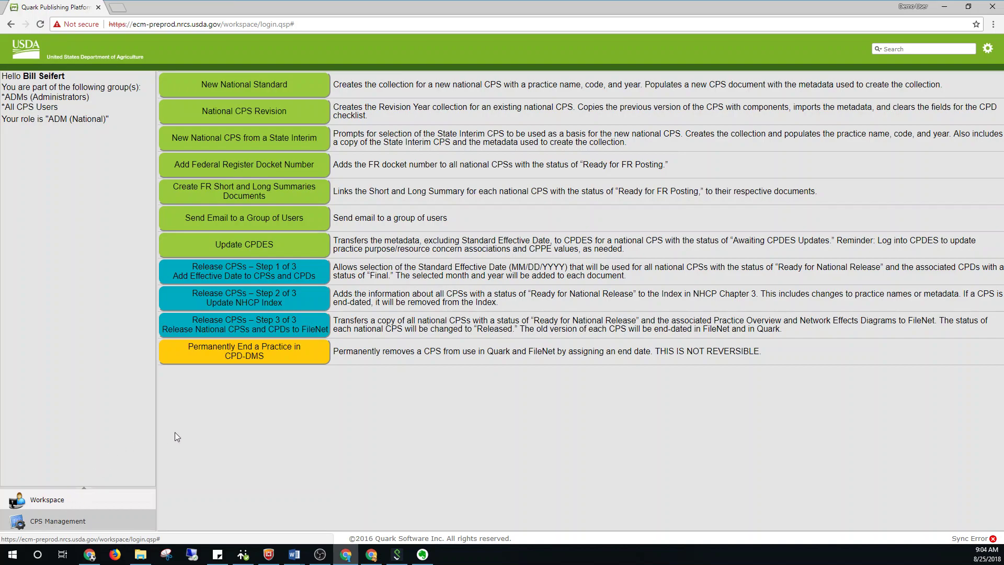
{"action": "left_click_drag", "start_coordinate": [22, 76], "coordinate": [97, 118]}
{"action": "left_click", "coordinate": [66, 101]}
{"action": "left_click", "coordinate": [58, 107]}
- Bring the State Discipline Lead's CPS Management window in front of the administrator's window for comparison
{"action": "left_click_drag", "start_coordinate": [1003, 157], "coordinate": [448, 78]}
{"action": "left_click", "coordinate": [378, 465]}
{"action": "double_click", "coordinate": [283, 150]}
{"action": "left_click", "coordinate": [298, 151]}
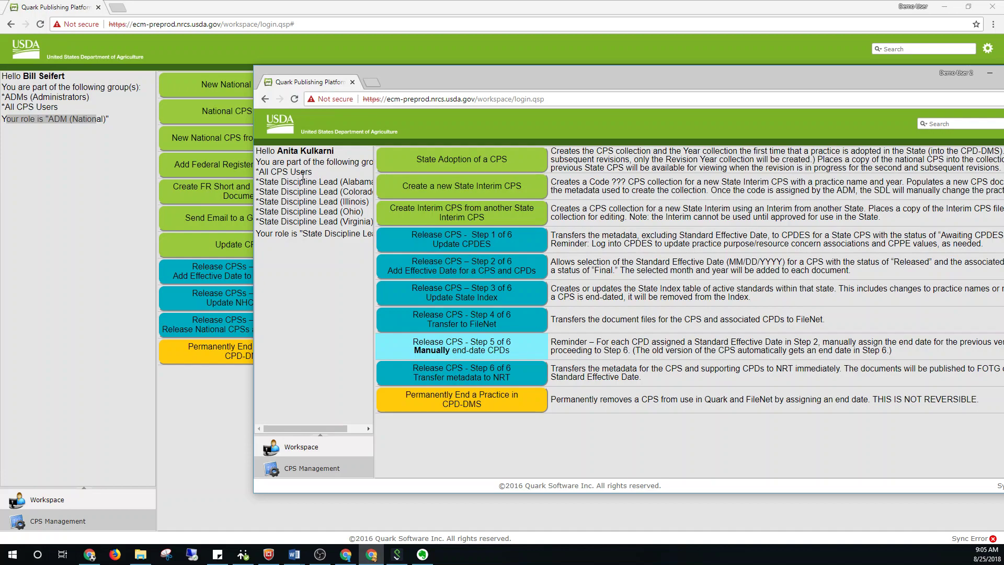
- Widen the State Discipline Lead's user information area, highlight the role, and move the window to expose the administrator's actions
{"action": "left_click_drag", "start_coordinate": [265, 173], "coordinate": [297, 219]}
{"action": "left_click", "coordinate": [325, 239]}
{"action": "left_click_drag", "start_coordinate": [375, 242], "coordinate": [412, 241]}
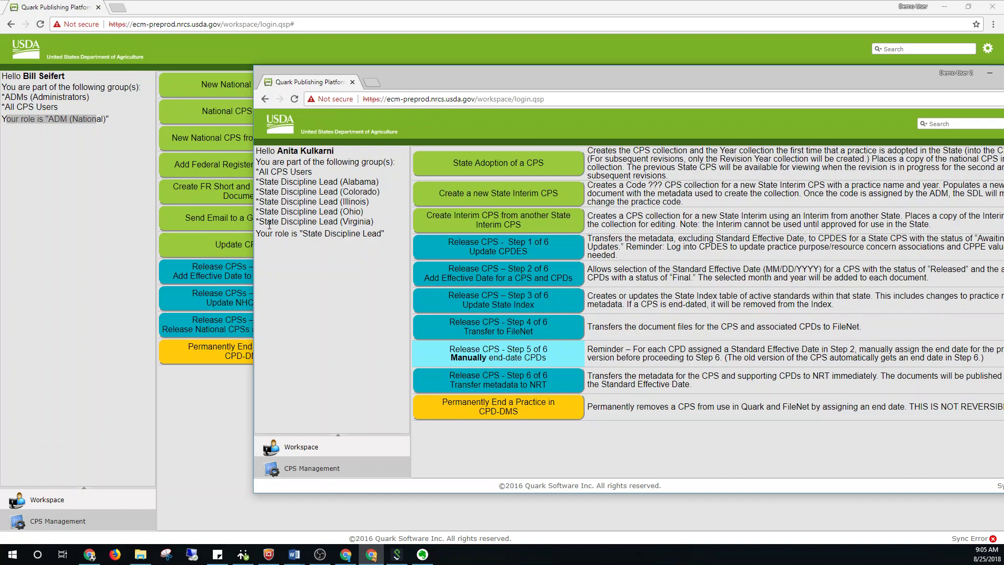
{"action": "left_click_drag", "start_coordinate": [302, 235], "coordinate": [384, 237]}
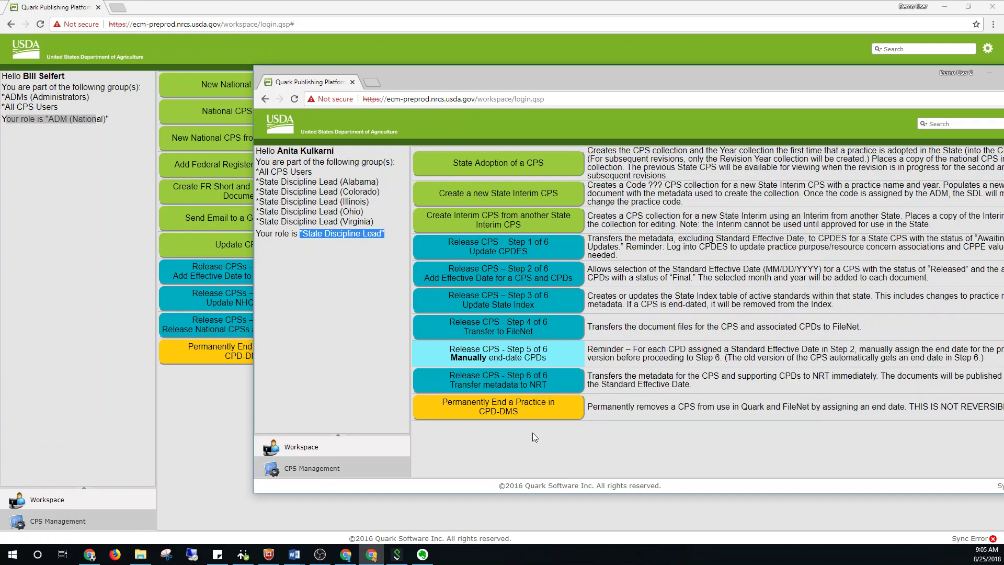
{"action": "left_click_drag", "start_coordinate": [431, 78], "coordinate": [506, 45]}
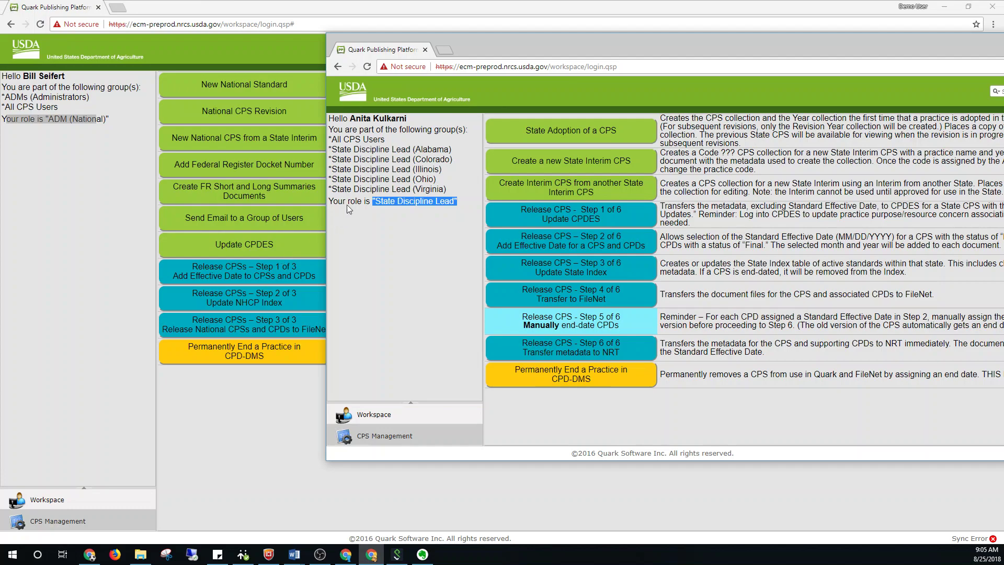
- Highlight the All CPS Users group and the State Discipline Lead groups for Alabama, Colorado, Illinois, Ohio and Virginia
{"action": "left_click", "coordinate": [338, 139]}
{"action": "left_click_drag", "start_coordinate": [333, 139], "coordinate": [388, 140]}
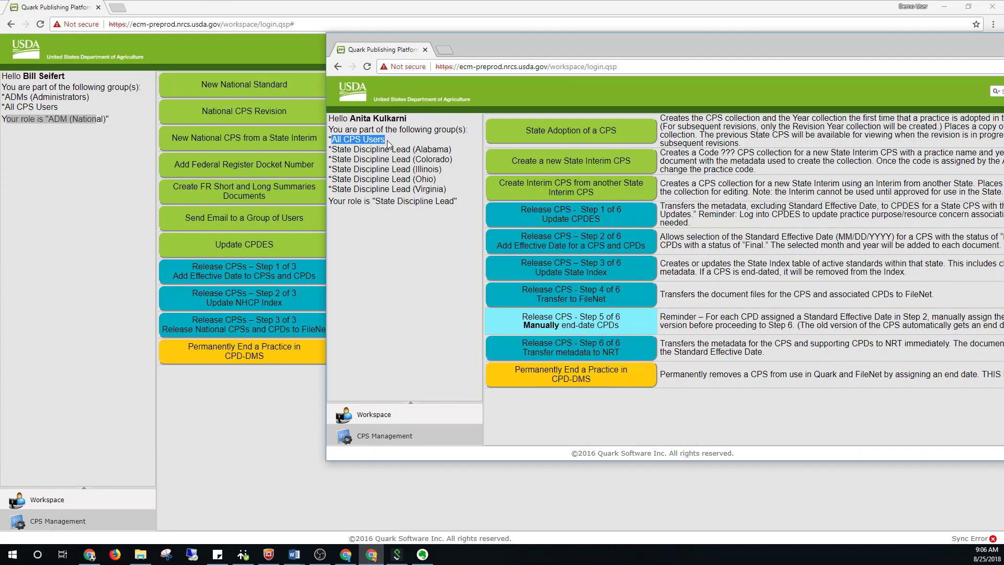
{"action": "left_click_drag", "start_coordinate": [396, 149], "coordinate": [457, 189]}
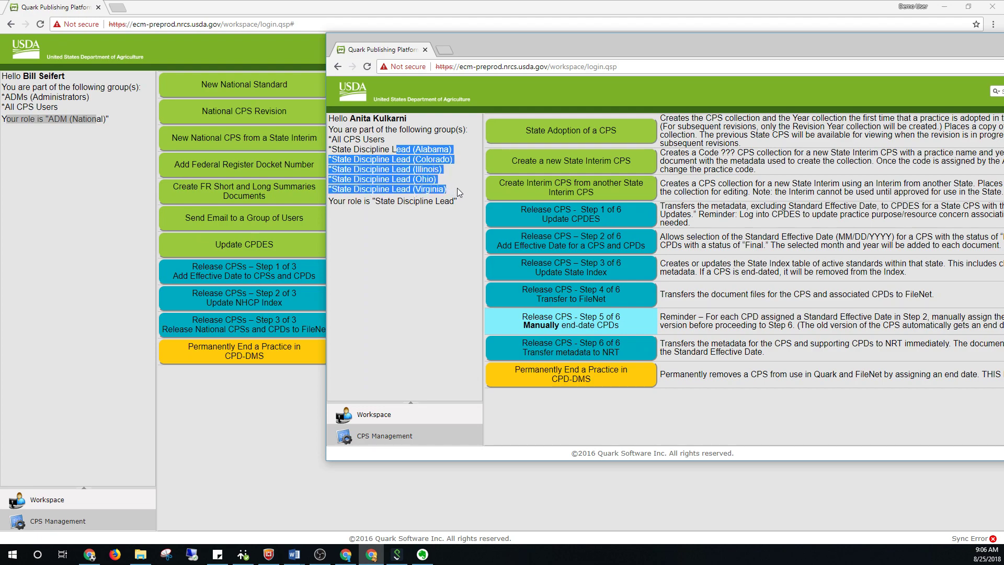
{"action": "left_click", "coordinate": [457, 190]}
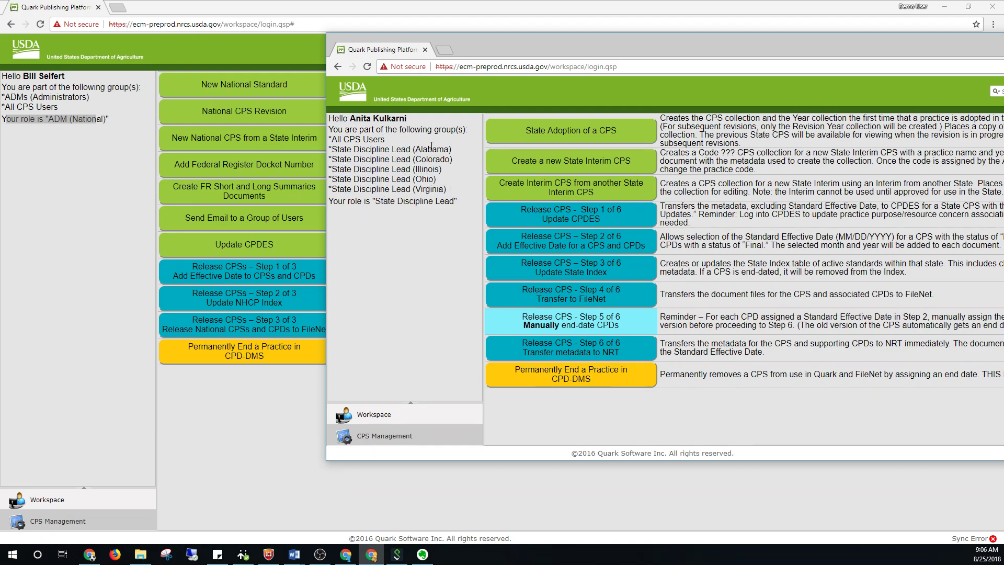
{"action": "double_click", "coordinate": [425, 186]}
{"action": "double_click", "coordinate": [424, 179]}
{"action": "double_click", "coordinate": [422, 169]}
{"action": "double_click", "coordinate": [432, 159]}
{"action": "left_click", "coordinate": [438, 151]}
{"action": "double_click", "coordinate": [438, 151]}
{"action": "left_click", "coordinate": [452, 196]}
{"action": "left_click_drag", "start_coordinate": [447, 190], "coordinate": [454, 147]}
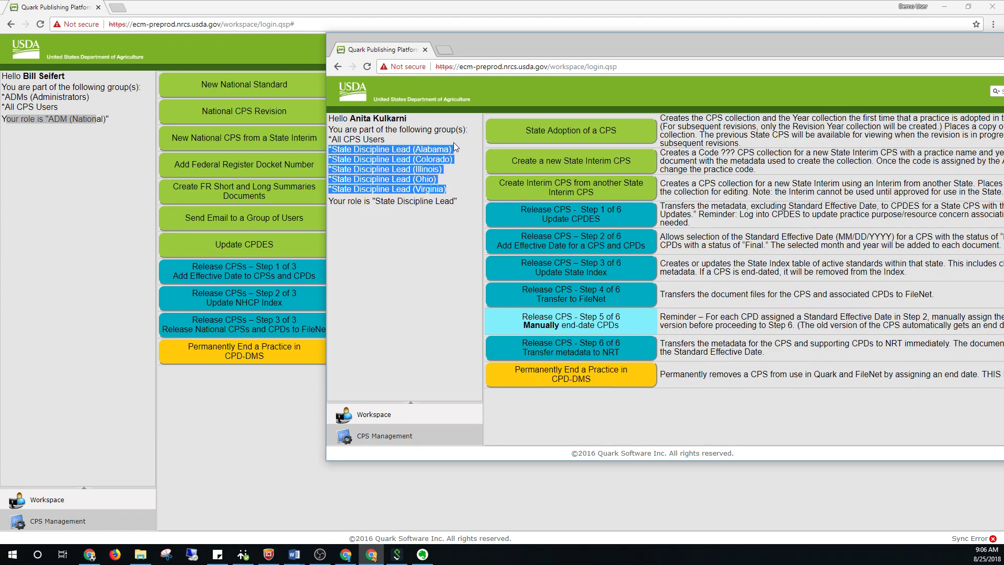
{"action": "left_click", "coordinate": [460, 174]}
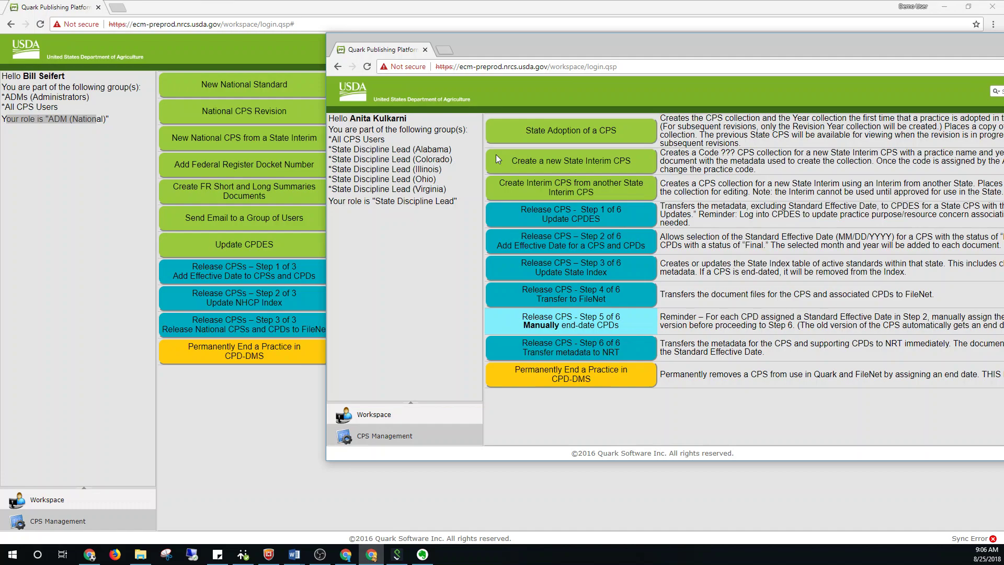
- Return the administrator's window to the Workspace and list the document types that role can create
{"action": "left_click", "coordinate": [68, 500]}
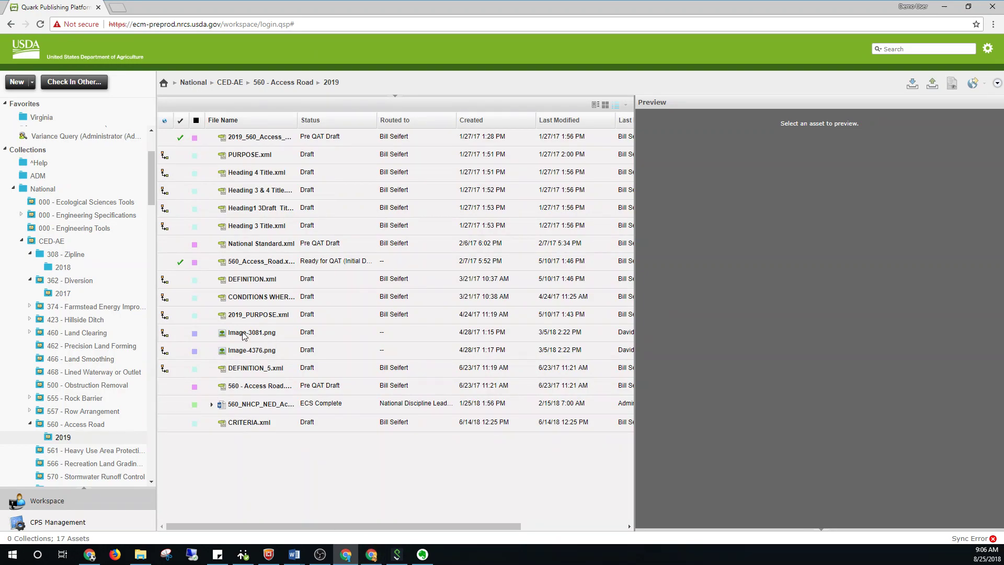
{"action": "left_click", "coordinate": [32, 82]}
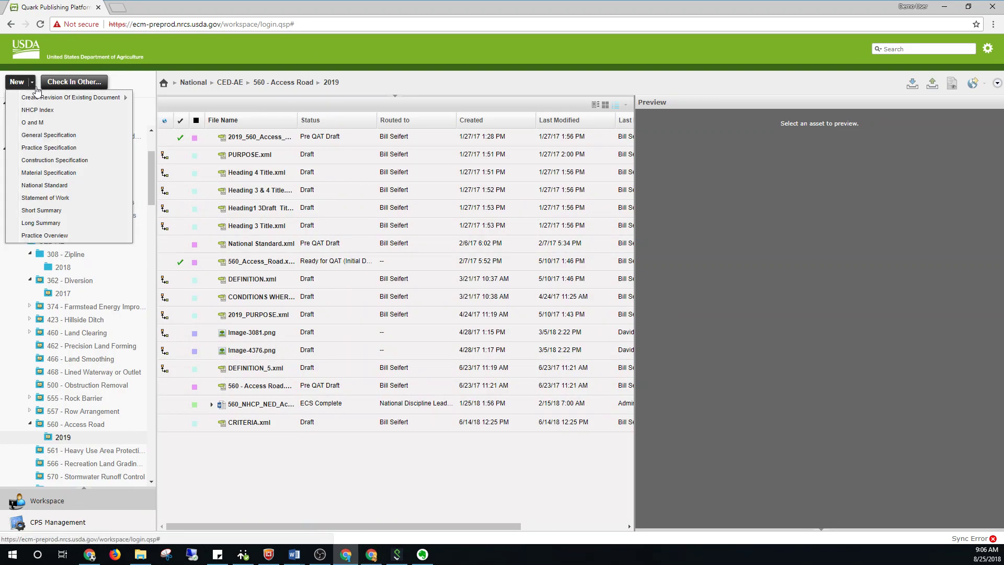
{"action": "mouse_move", "coordinate": [76, 98]}
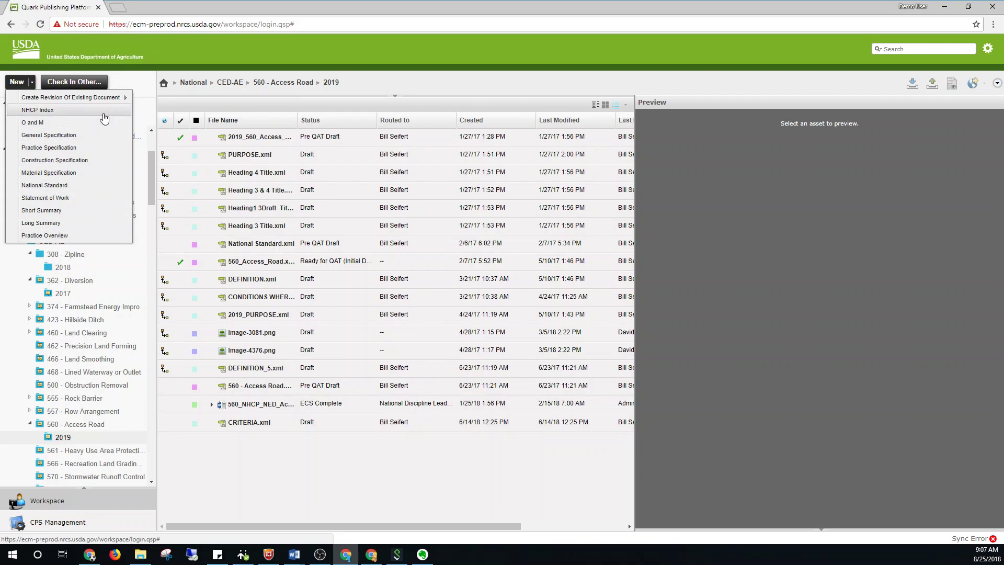
- Bring the State Discipline Lead's window forward, switch it to the Workspace, and list its new document types for comparison
{"action": "left_click", "coordinate": [369, 554]}
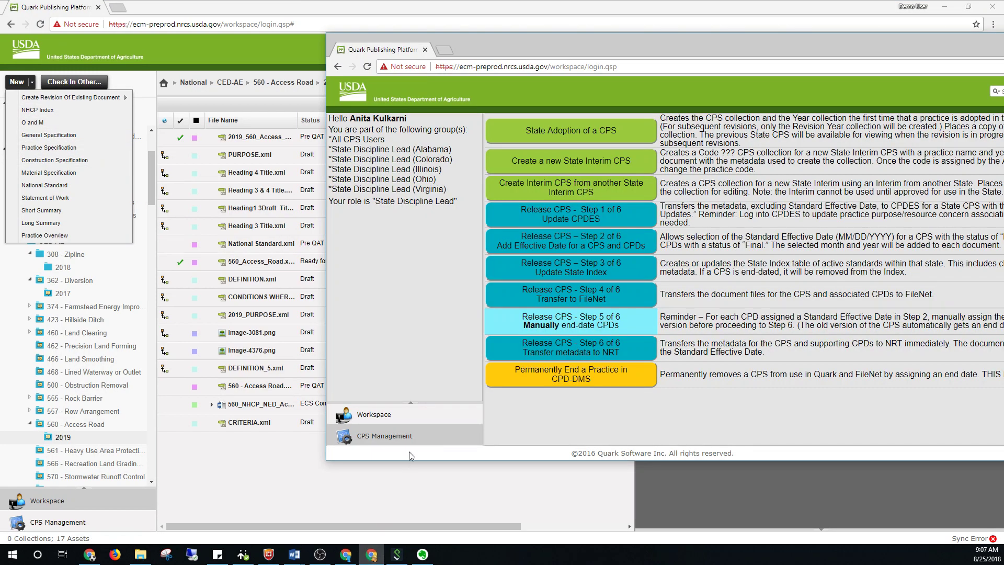
{"action": "left_click", "coordinate": [402, 416]}
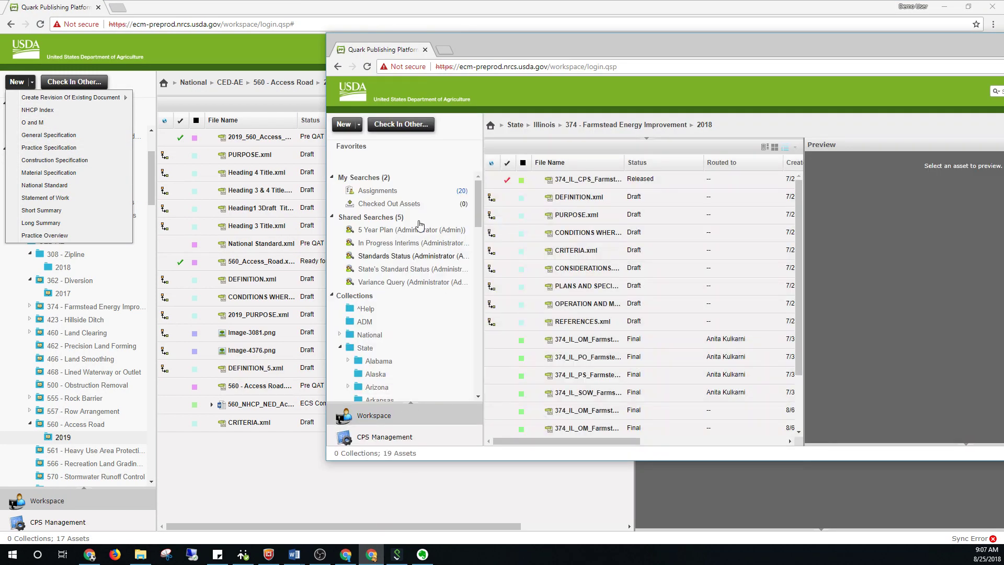
{"action": "left_click", "coordinate": [358, 126]}
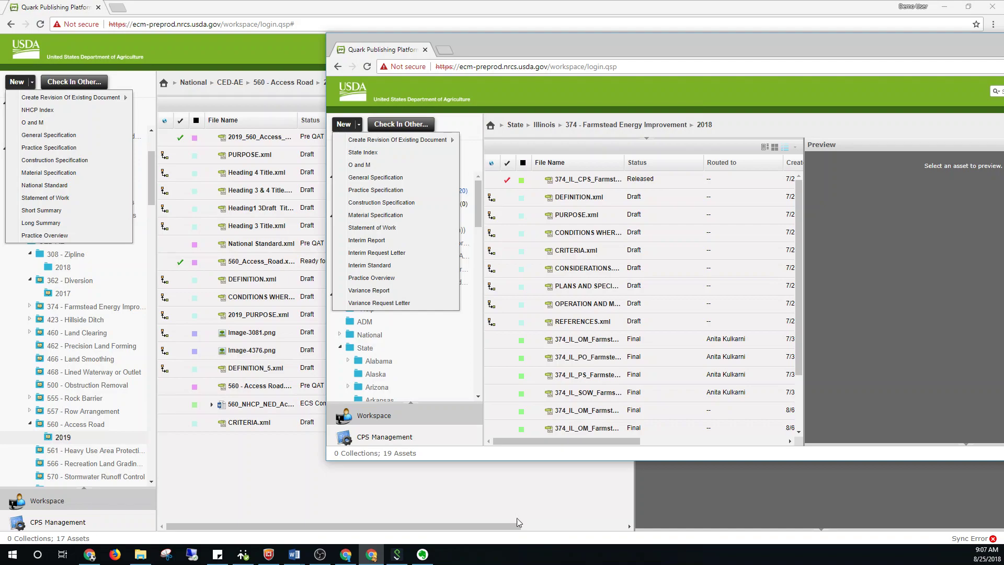
- Switch to the Document1 outline in Word and point out the item on what changes based on role and group
{"action": "mouse_move", "coordinate": [294, 554]}
{"action": "left_click", "coordinate": [360, 518]}
{"action": "left_click", "coordinate": [752, 482]}
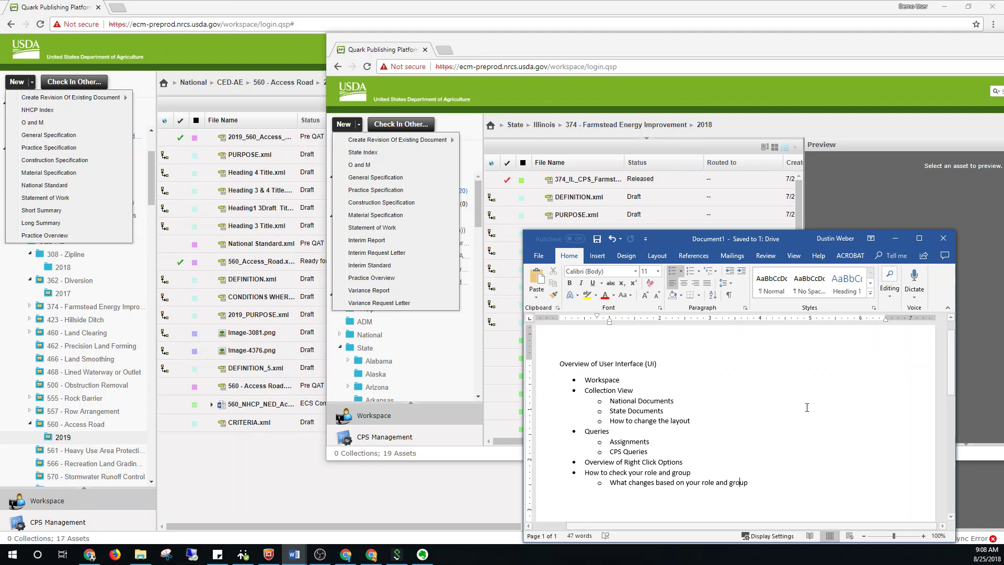
- Show 0 Business_Requested_Videos.docx in Word and point out the screen refreshing and Save and Close dialog topics under All roles
{"action": "mouse_move", "coordinate": [295, 558]}
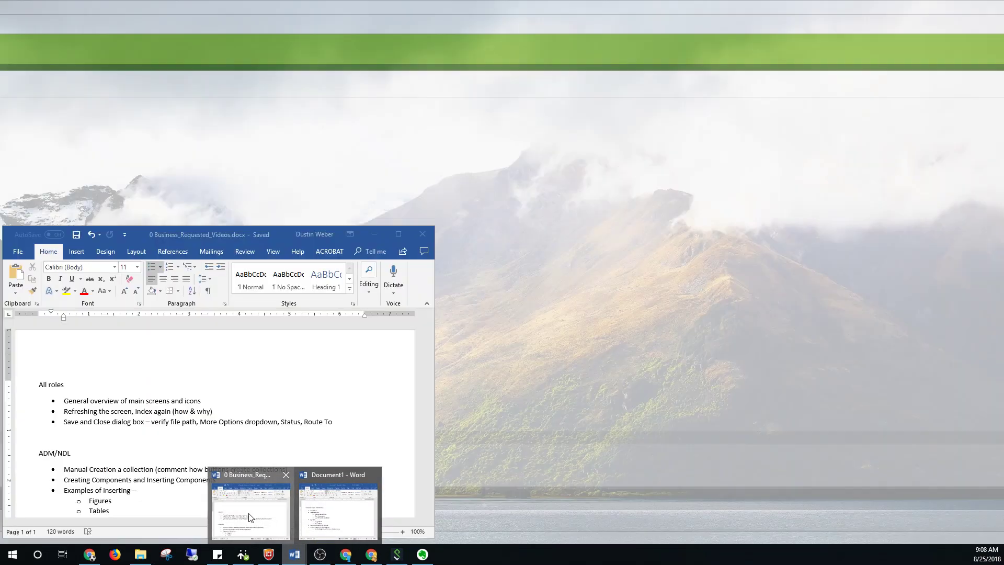
{"action": "left_click", "coordinate": [250, 517]}
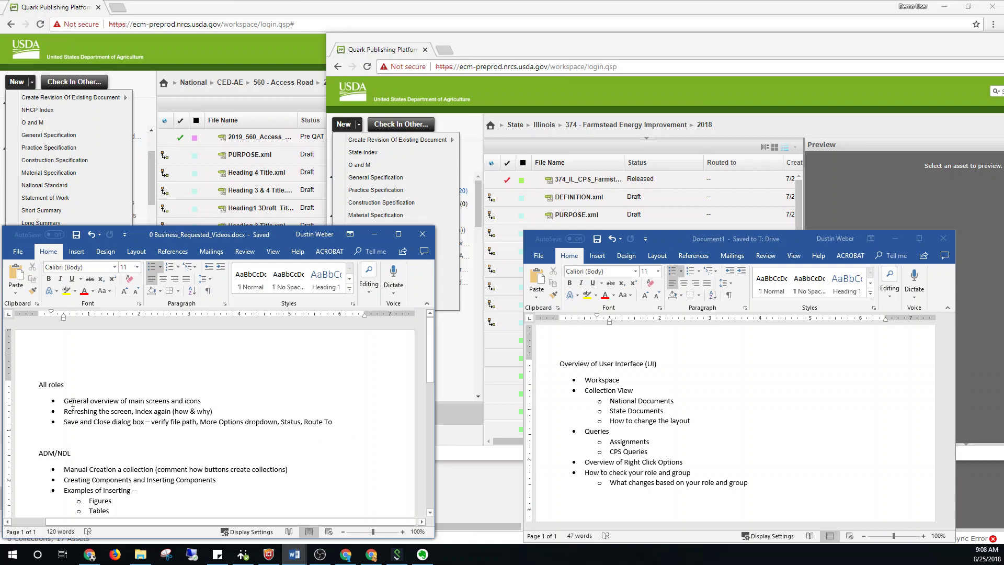
{"action": "scroll", "coordinate": [68, 388], "scroll_direction": "down", "scroll_amount": 1}
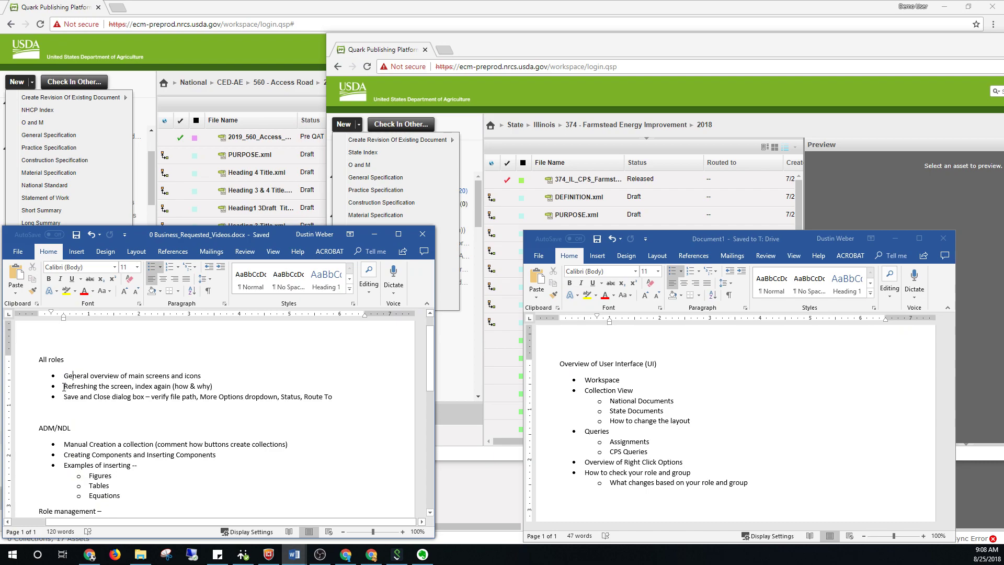
{"action": "left_click_drag", "start_coordinate": [65, 387], "coordinate": [212, 387]}
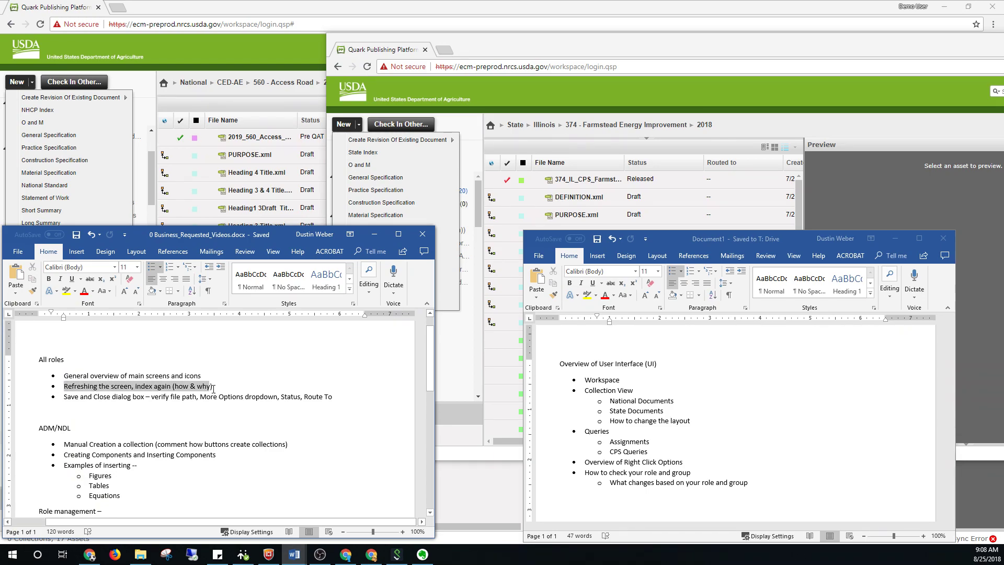
{"action": "left_click", "coordinate": [79, 396]}
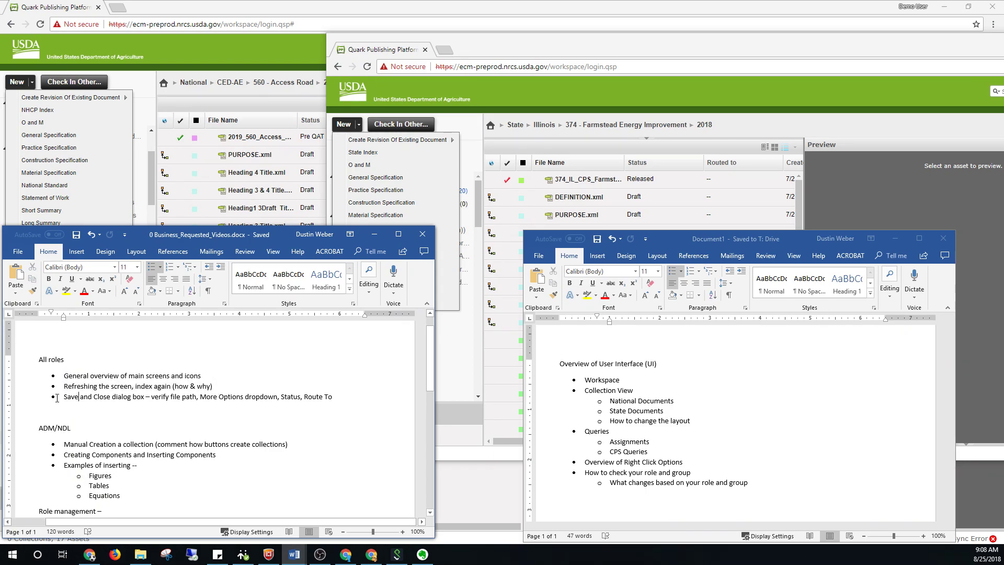